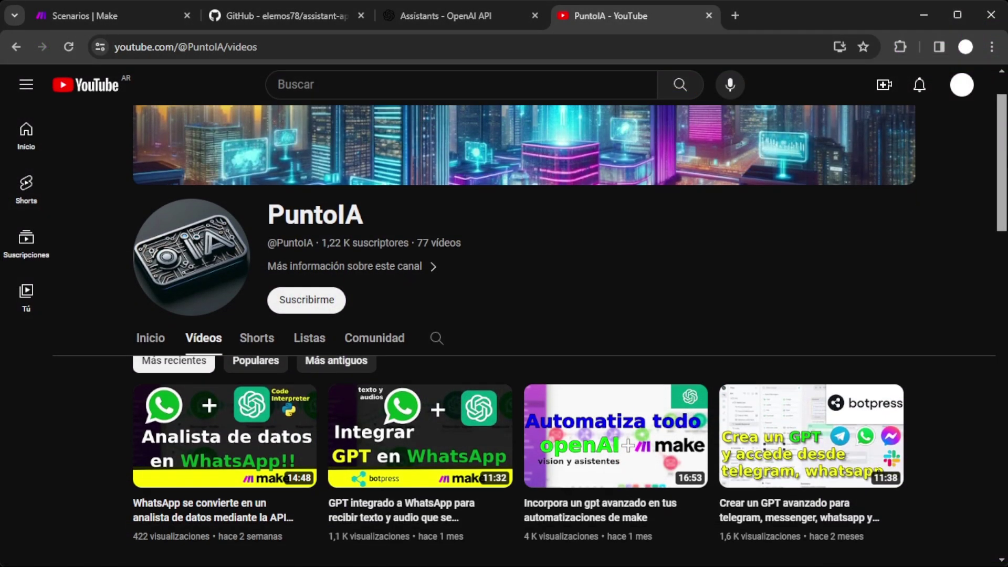
# Start deleting the Analista datos seguros assistant and review the cannot-be-undone warning.
pyautogui.scroll(-5, 519, 336)
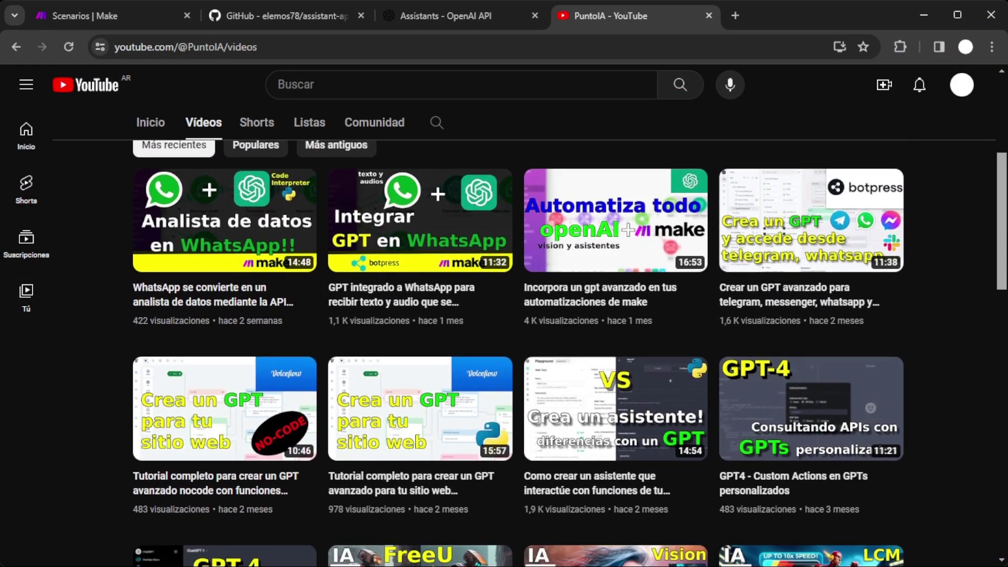
pyautogui.scroll(-7, 520, 336)
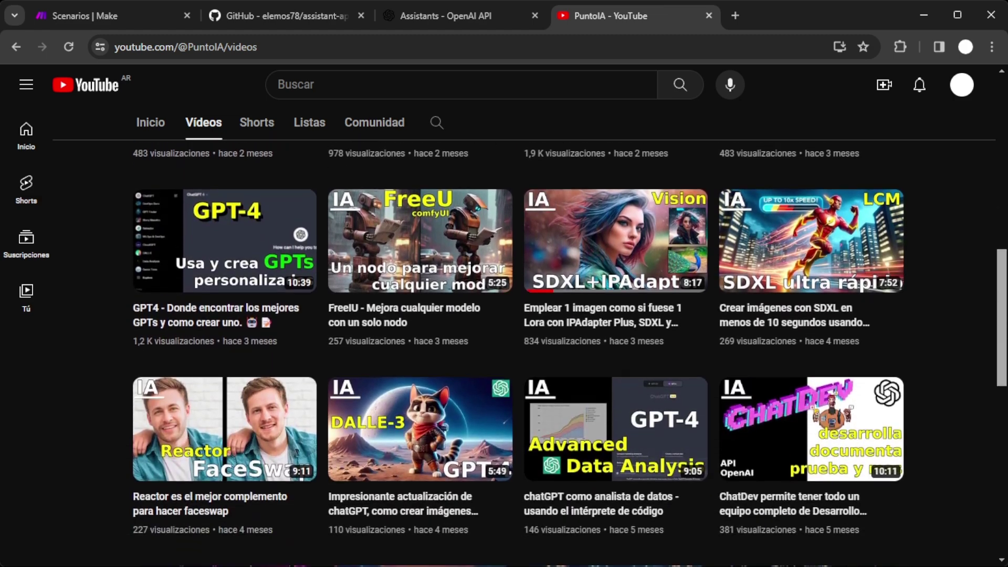
pyautogui.scroll(-6, 1002, 403)
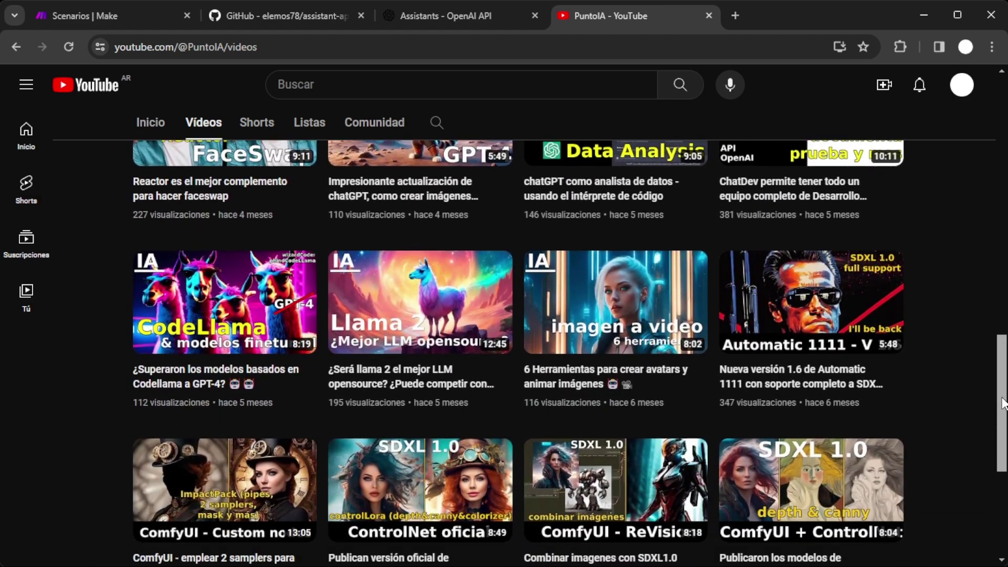
pyautogui.moveTo(1003, 403); pyautogui.dragTo(1002, 485)
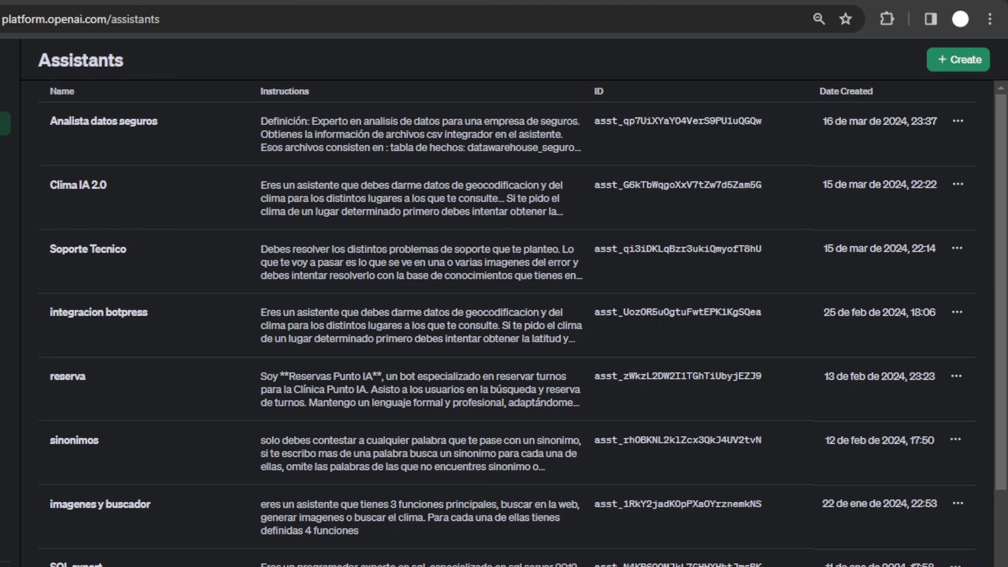
pyautogui.click(958, 123)
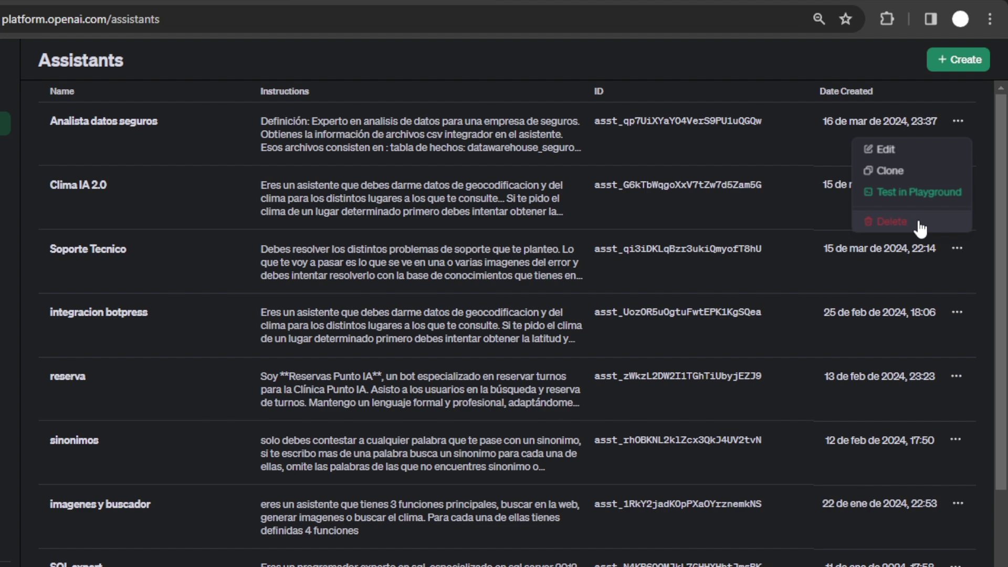
pyautogui.click(892, 222)
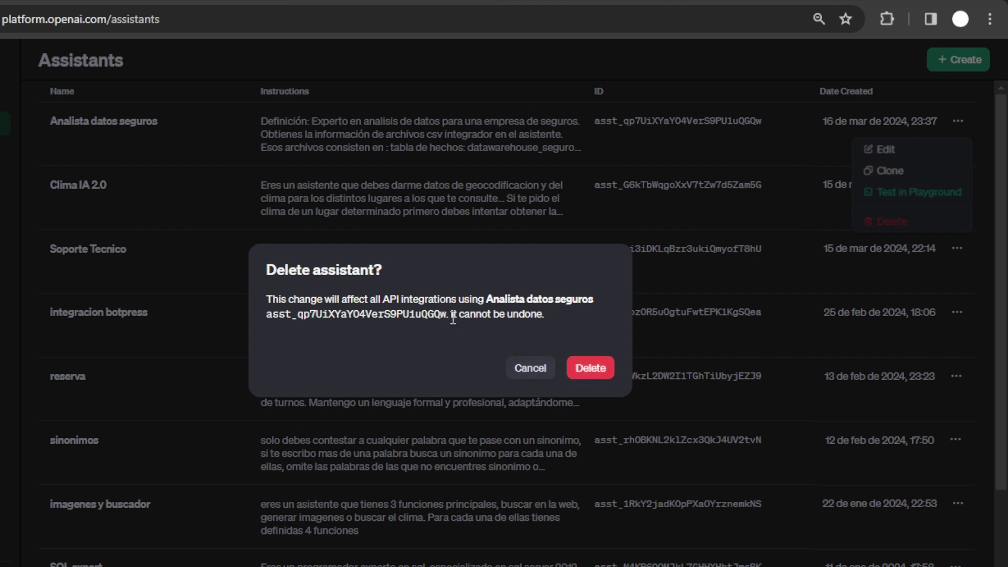
pyautogui.moveTo(451, 313); pyautogui.dragTo(547, 314)
pyautogui.click(573, 318)
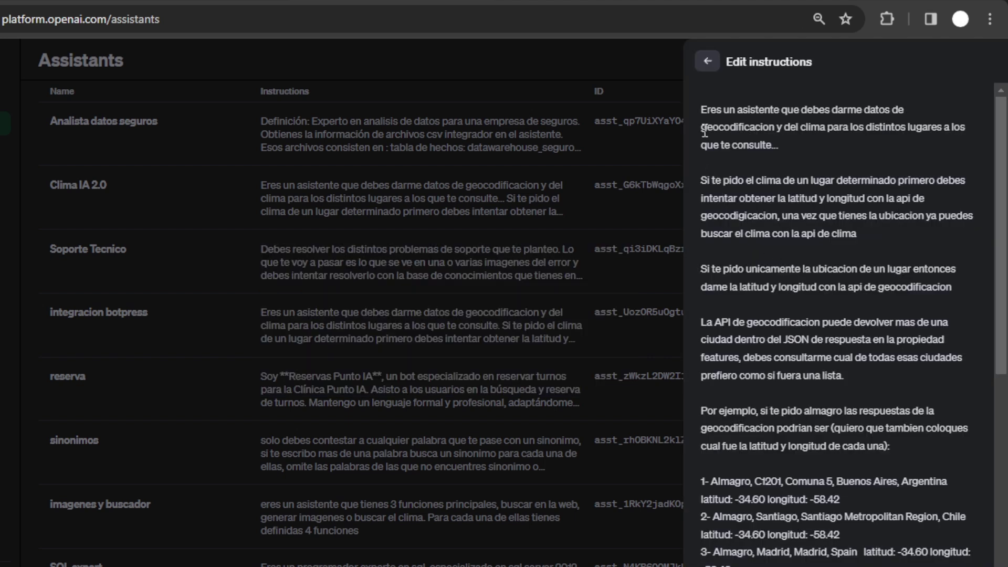
# Delete the weather assistant's opening instruction paragraphs so they begin at 'Ciudad: Almagro'.
pyautogui.moveTo(704, 133); pyautogui.dragTo(851, 485)
pyautogui.press('BackSpace')
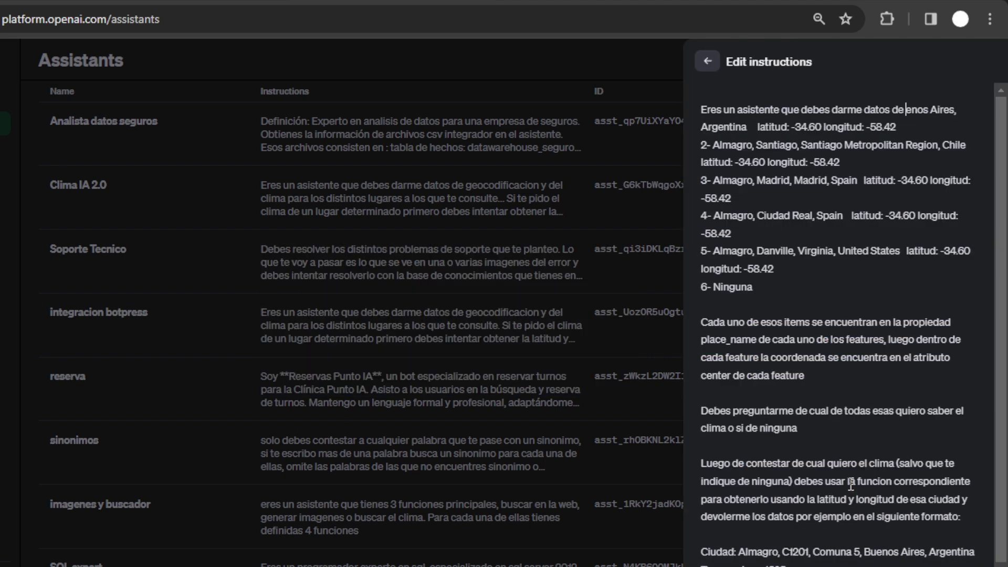
pyautogui.moveTo(829, 541); pyautogui.dragTo(659, 72)
pyautogui.press('BackSpace')
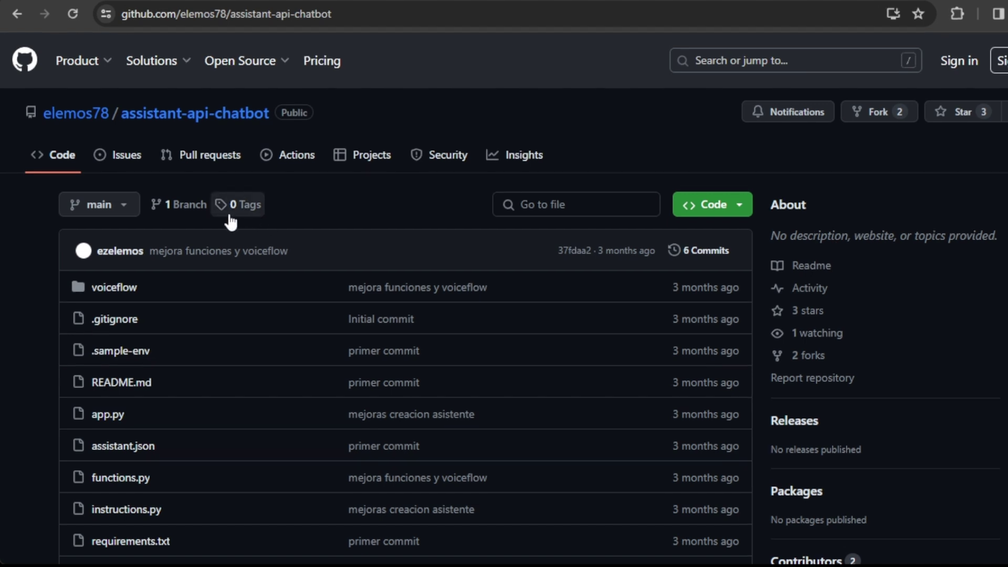
# From the commit history, read through instructions.py's name, model, instructions and function tools.
pyautogui.click(711, 260)
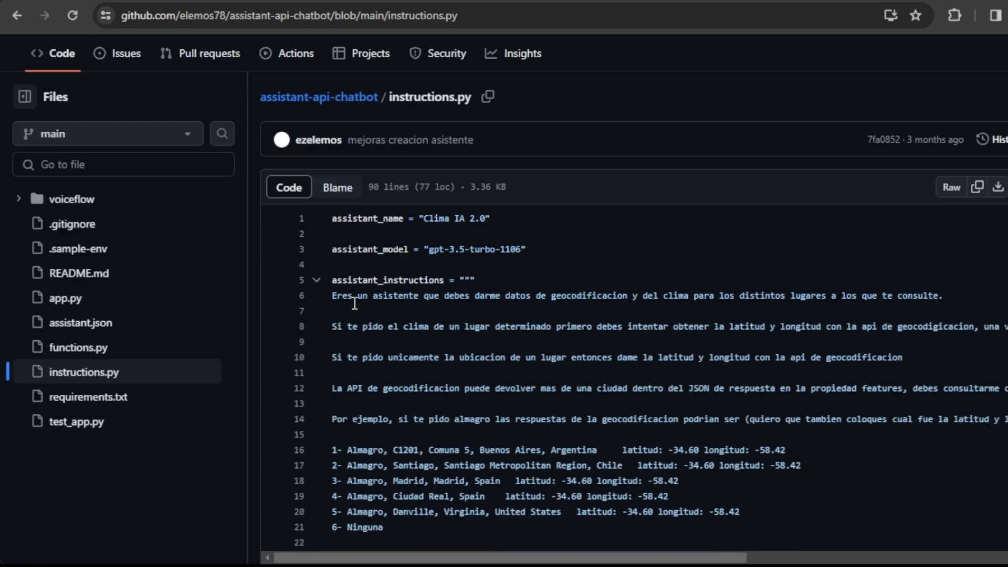
pyautogui.scroll(-8, 410, 302)
pyautogui.scroll(-3, 409, 302)
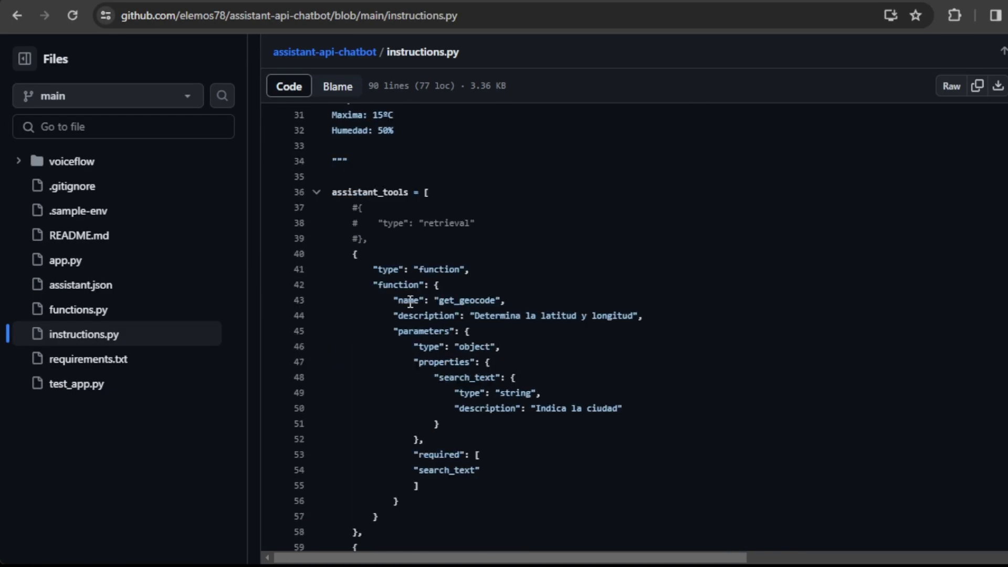
pyautogui.scroll(-6, 385, 239)
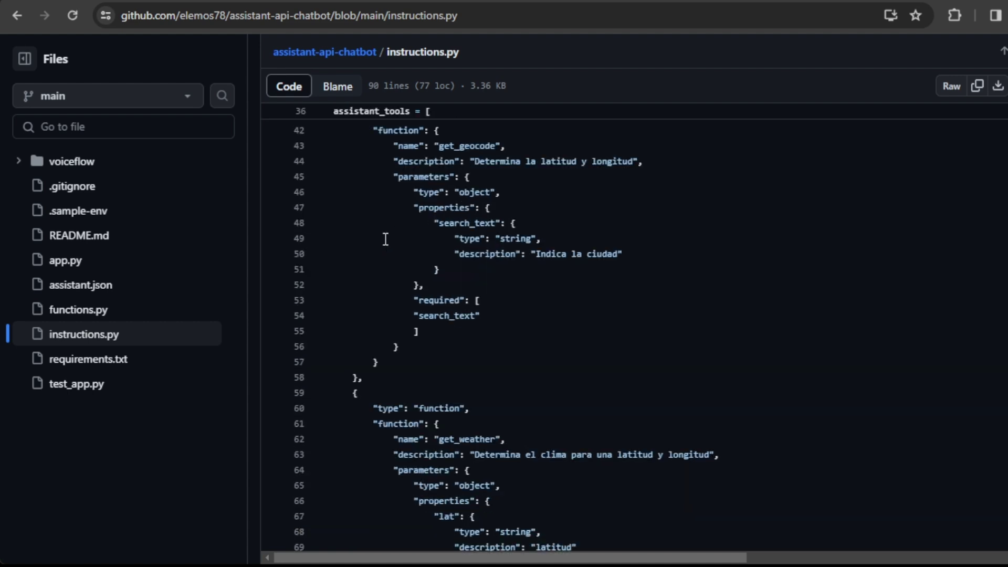
pyautogui.scroll(-1, 385, 239)
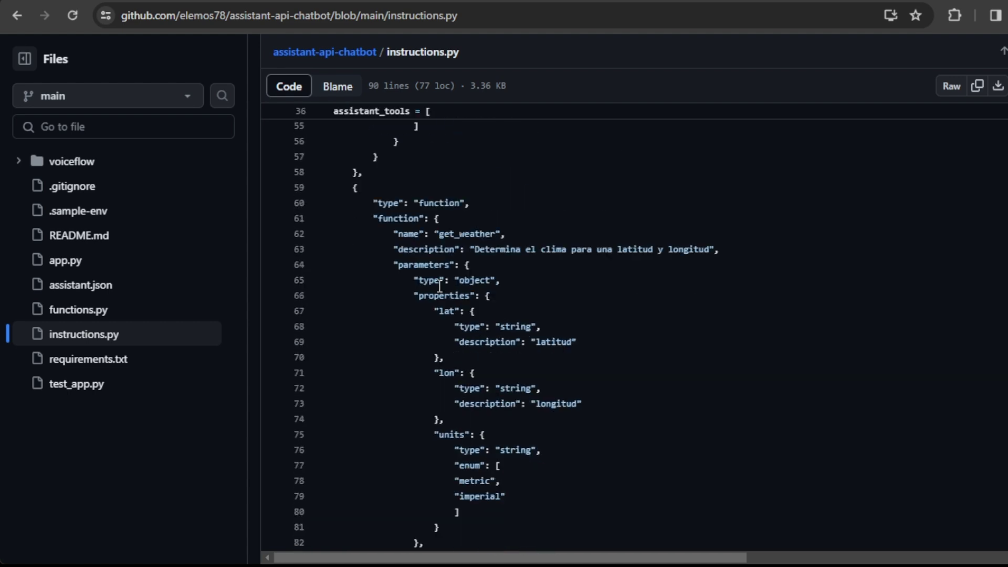
pyautogui.scroll(-2, 439, 286)
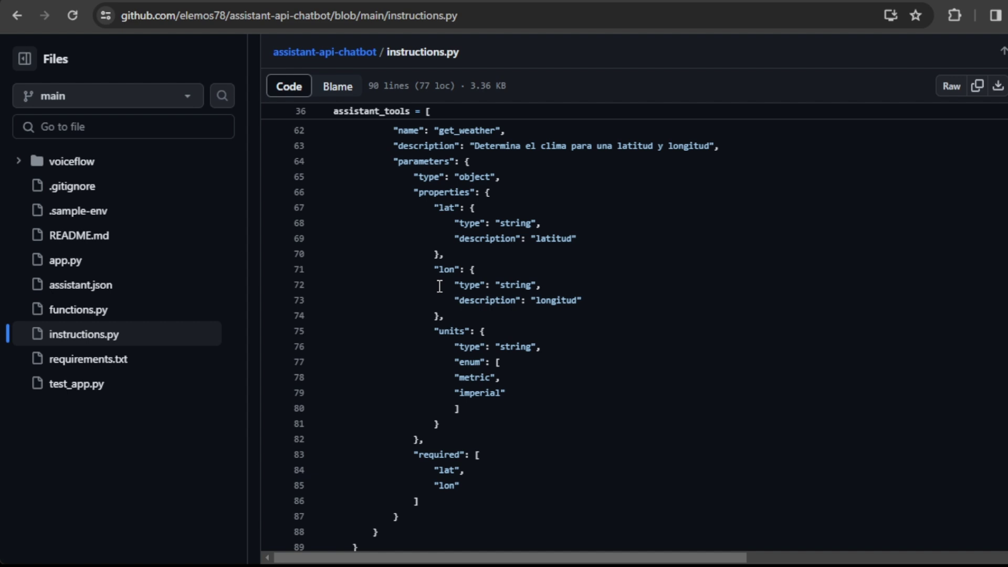
pyautogui.scroll(-2, 439, 286)
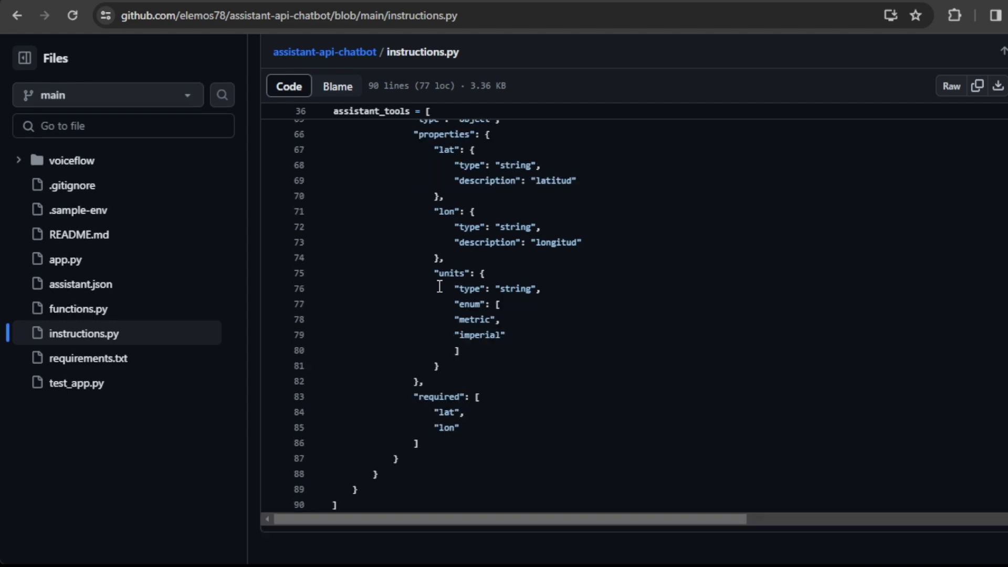
pyautogui.scroll(12, 439, 286)
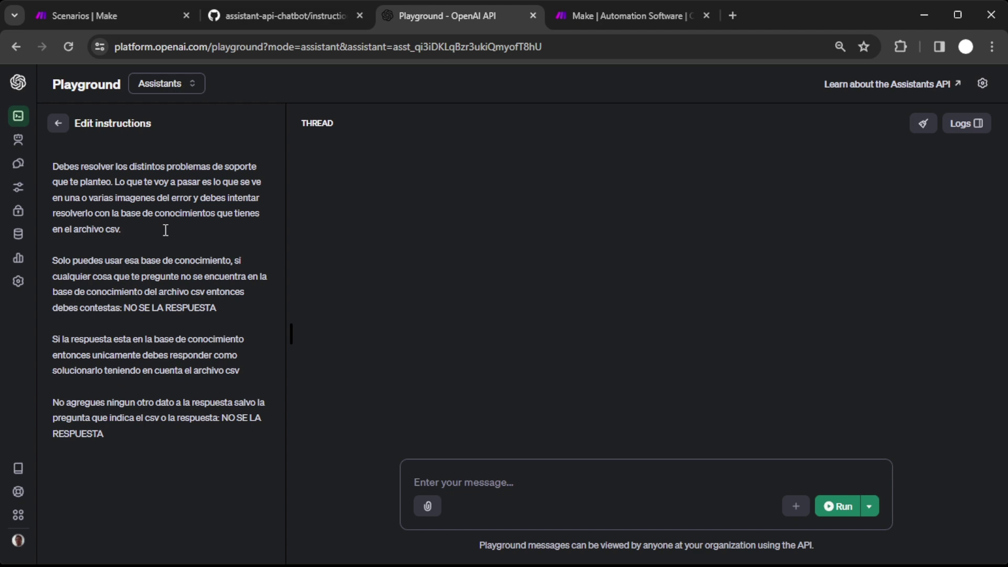
# Return to the Soporte Tecnico assistant settings form and bring the Make tab forward.
pyautogui.click(58, 123)
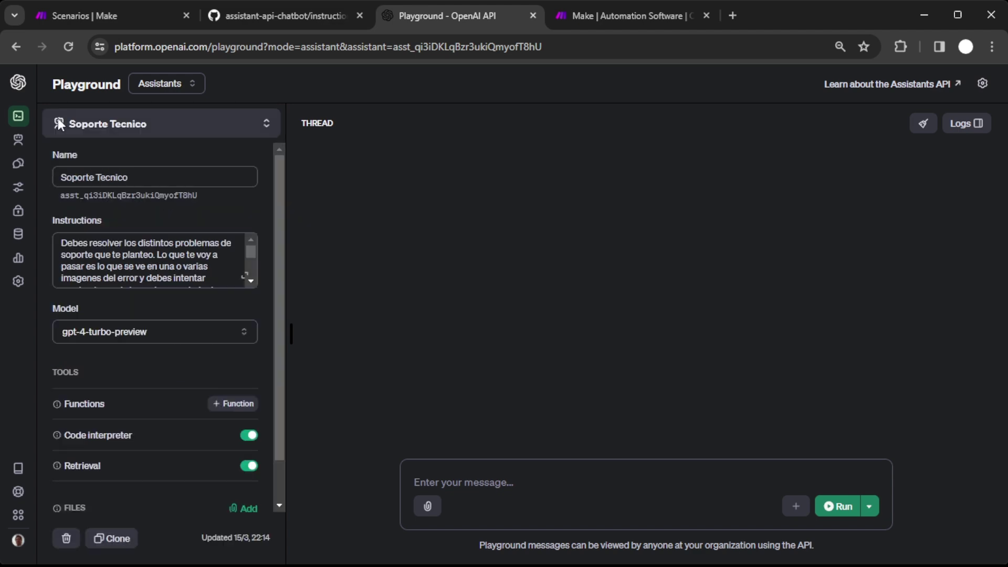
pyautogui.click(642, 15)
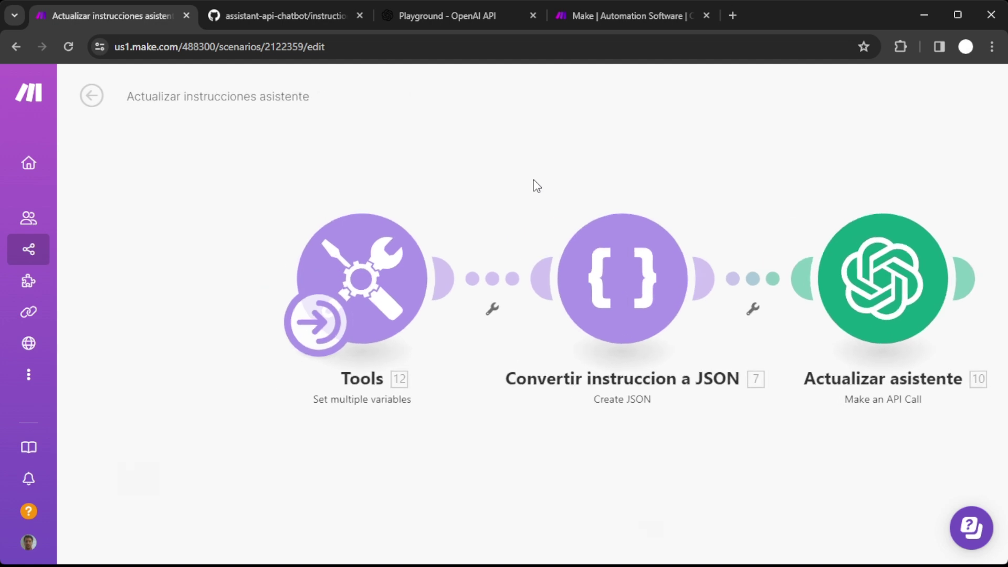
# Check the scenario schedule and review the Tools module's variables without changes.
pyautogui.click(315, 330)
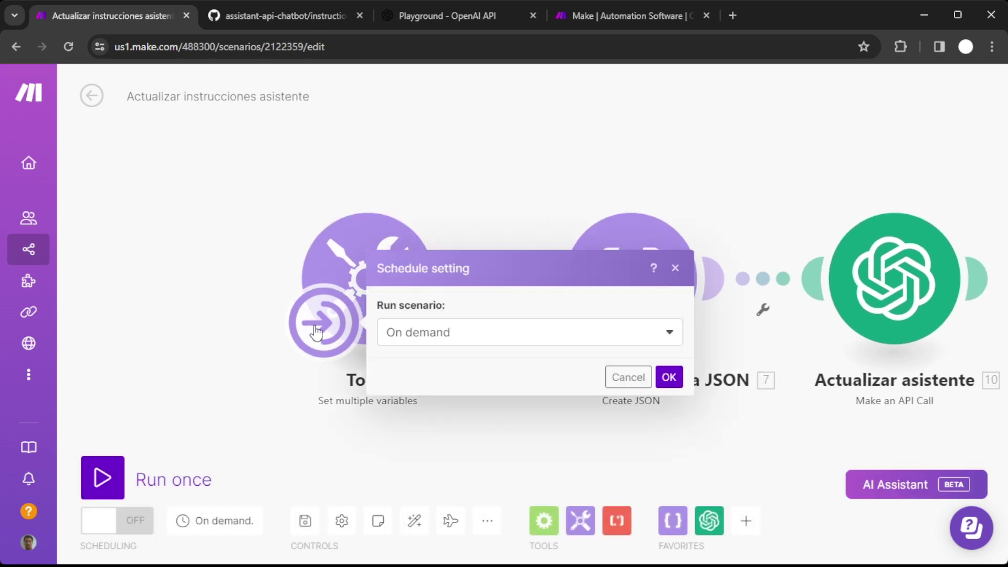
pyautogui.click(197, 333)
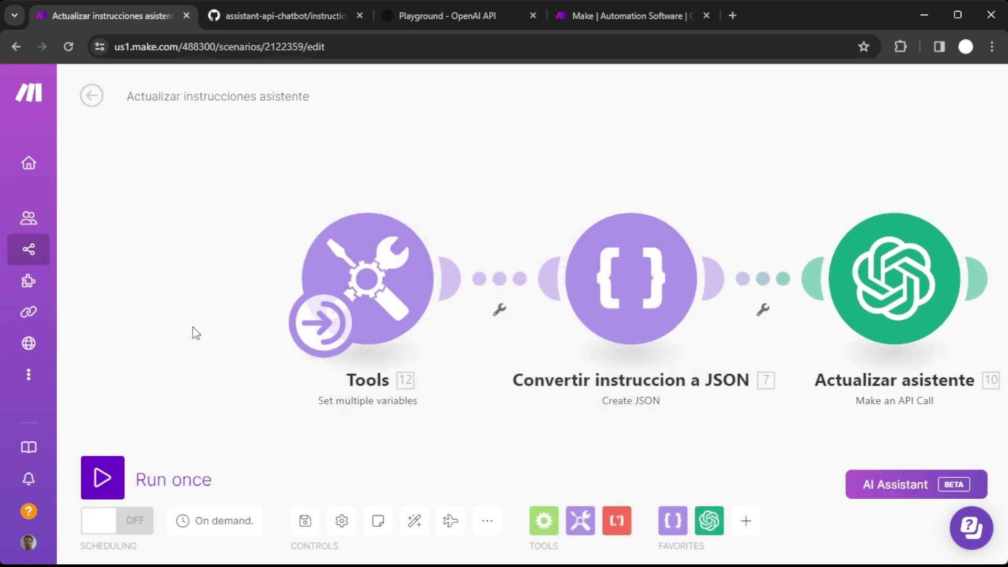
pyautogui.click(386, 265)
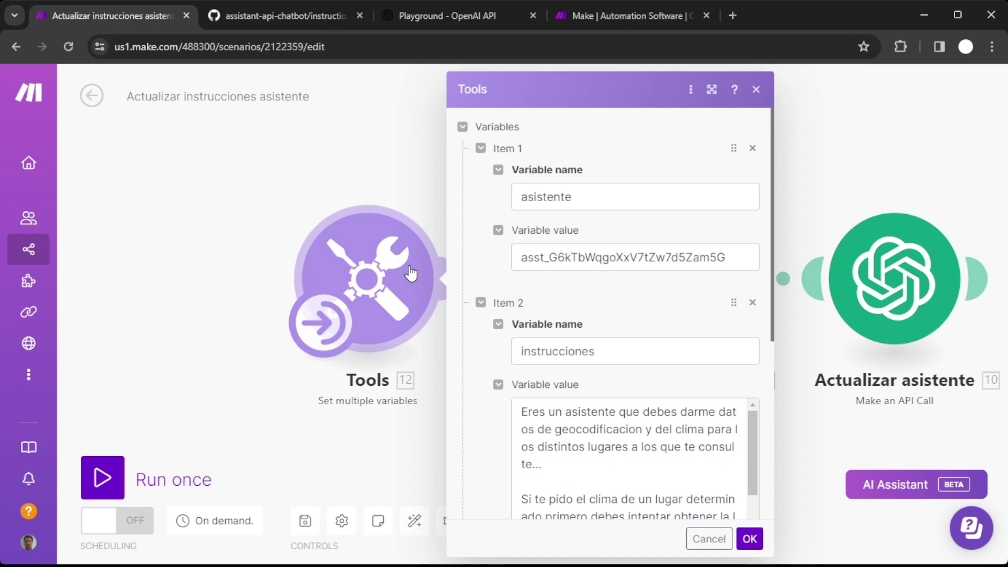
pyautogui.click(712, 90)
pyautogui.scroll(-3, 769, 289)
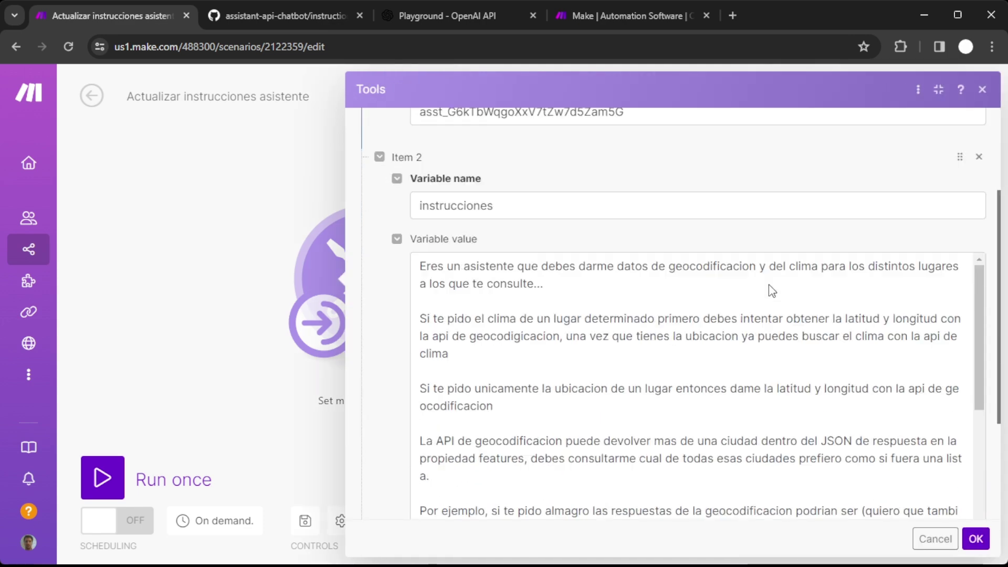
pyautogui.scroll(-10, 769, 290)
pyautogui.click(934, 538)
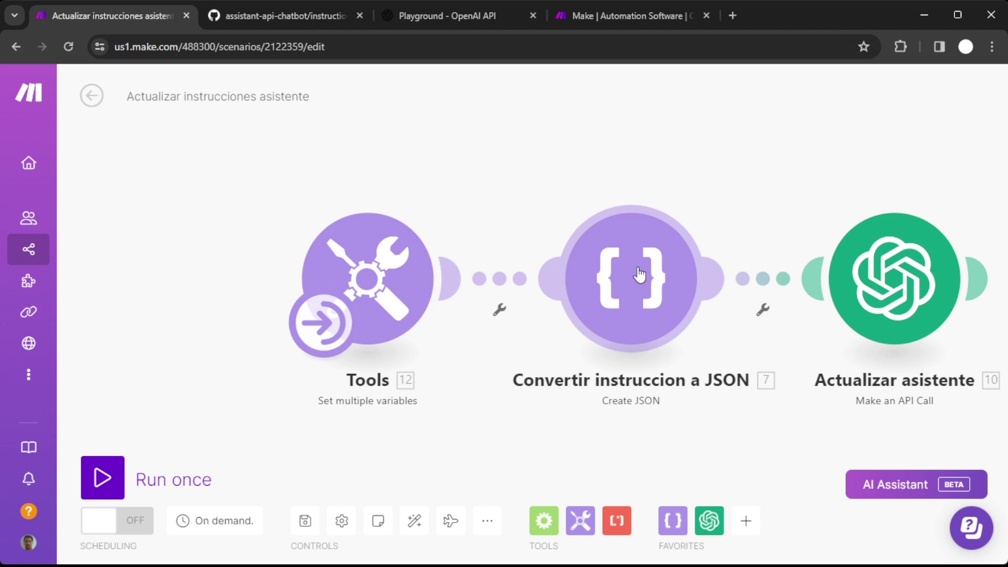
# Review the JSON module's asistente_solo_instrucciones data structure, then view the Actualizar asistente API call.
pyautogui.click(640, 275)
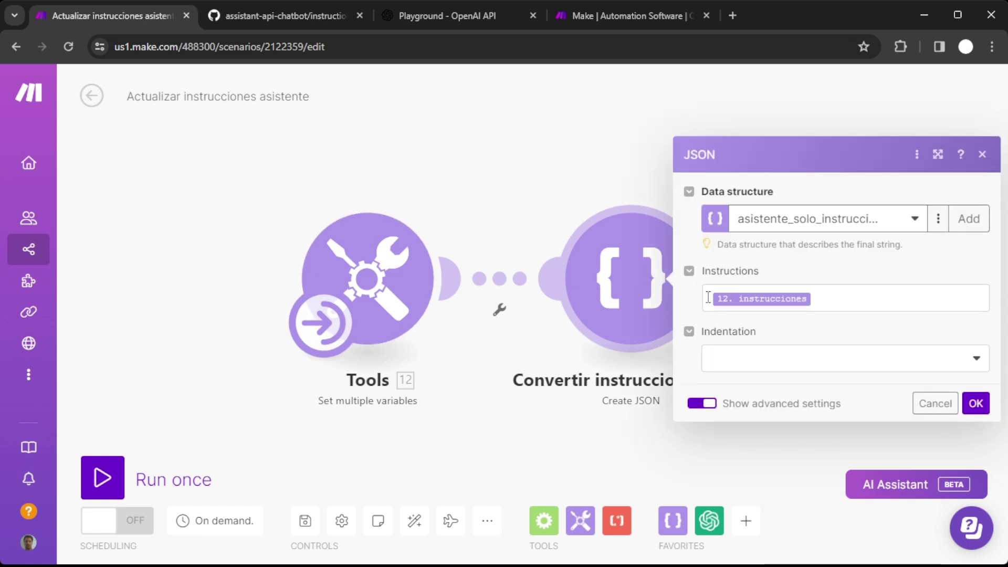
pyautogui.click(938, 218)
pyautogui.click(905, 243)
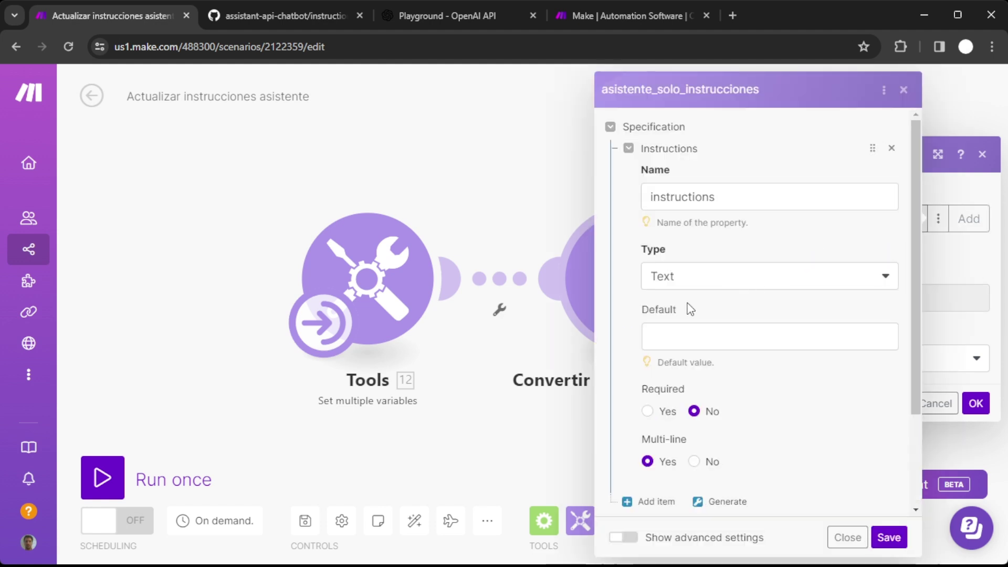
pyautogui.scroll(-2, 690, 310)
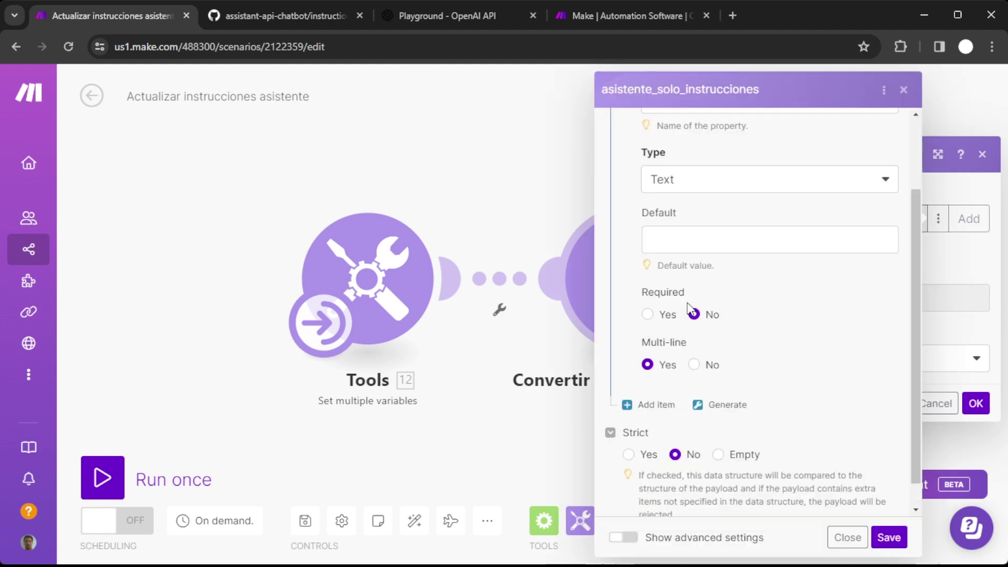
pyautogui.click(846, 538)
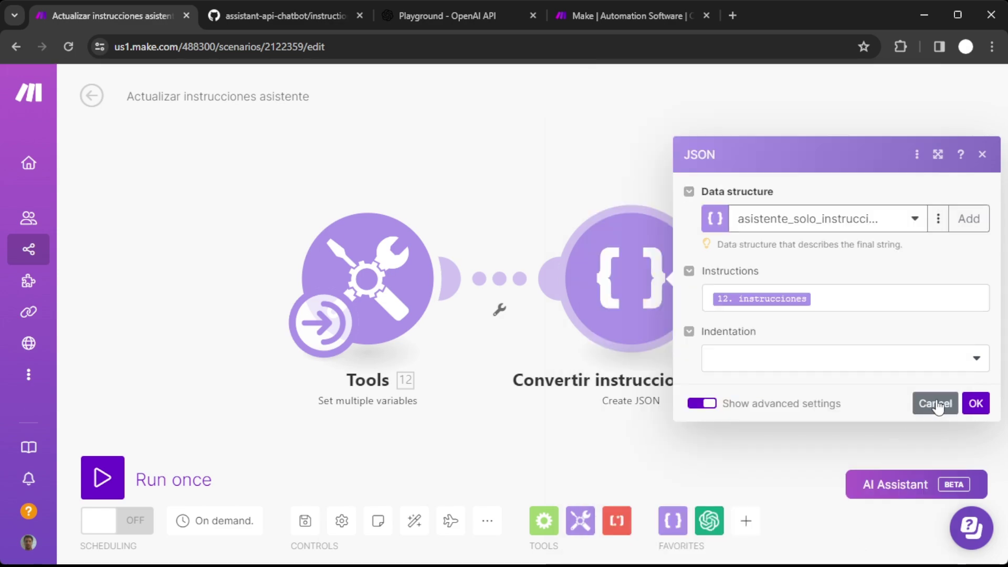
pyautogui.click(935, 403)
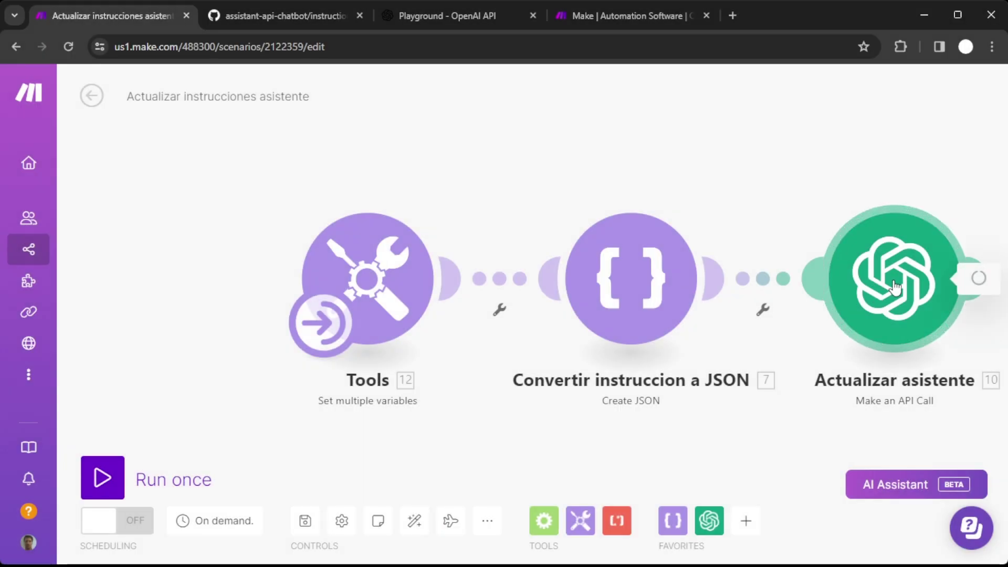
pyautogui.click(895, 286)
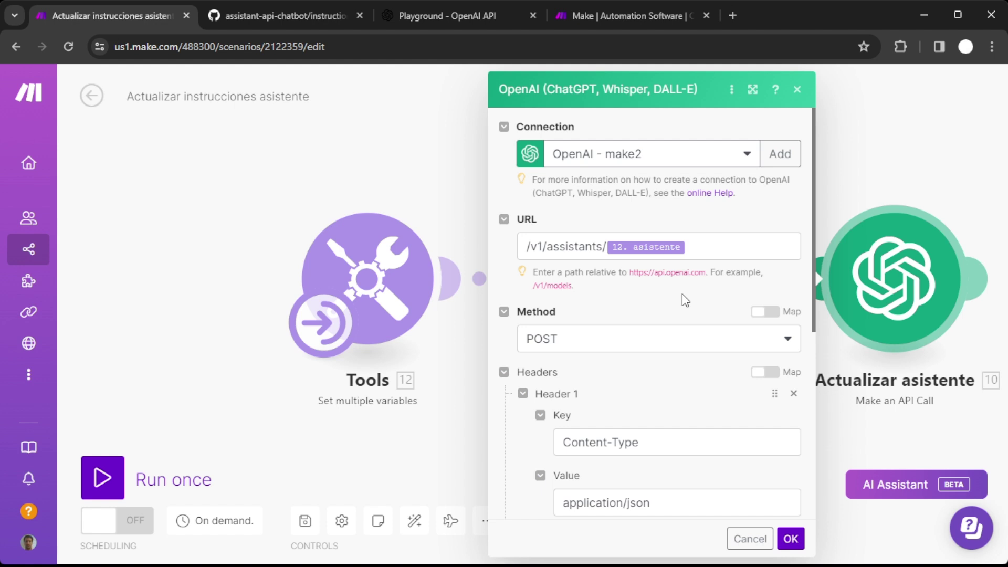
# Review the Actualizar asistente headers, including OpenAI-Beta: assistants=v1, and its JSON-string body.
pyautogui.scroll(-5, 685, 300)
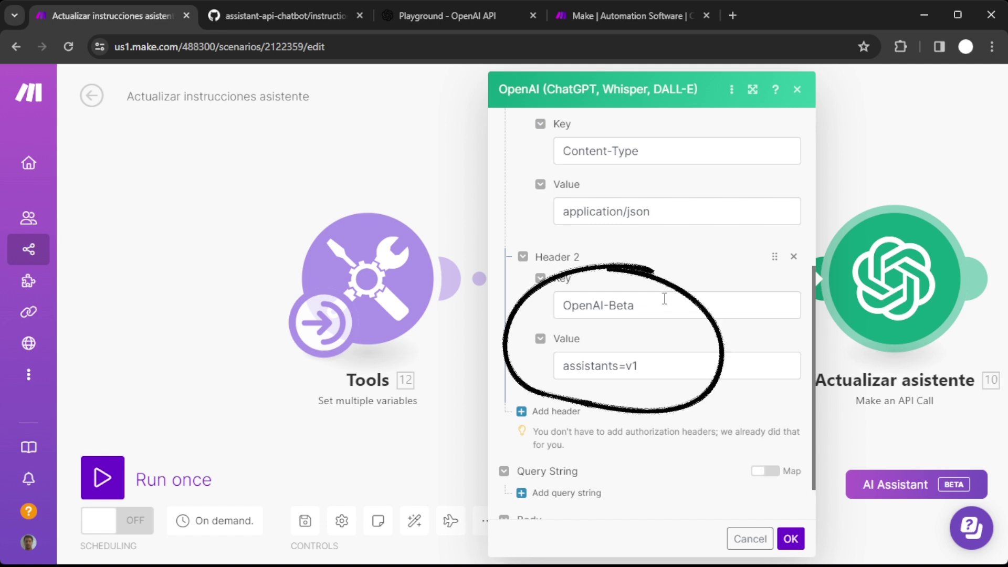
pyautogui.tripleClick(609, 303)
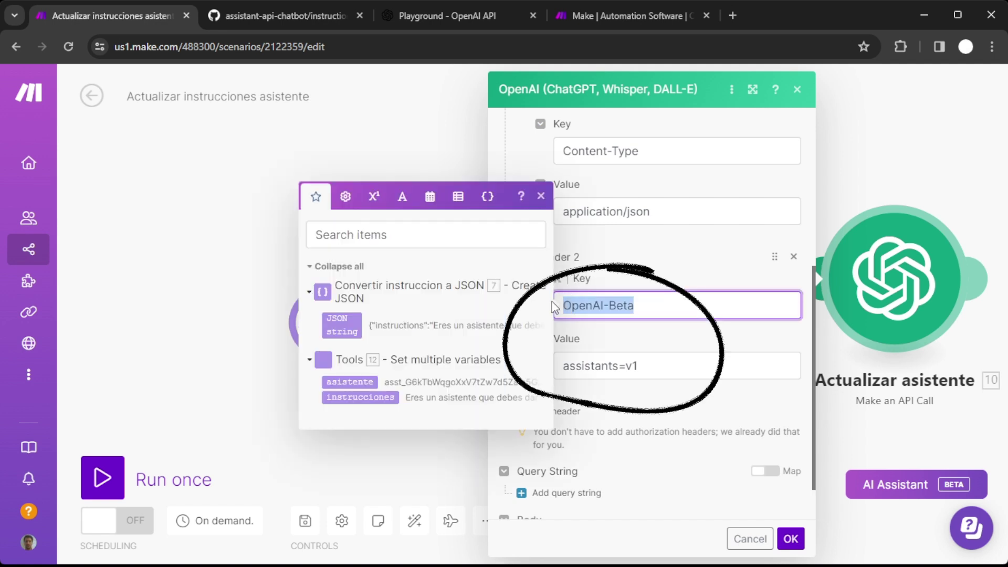
pyautogui.click(670, 267)
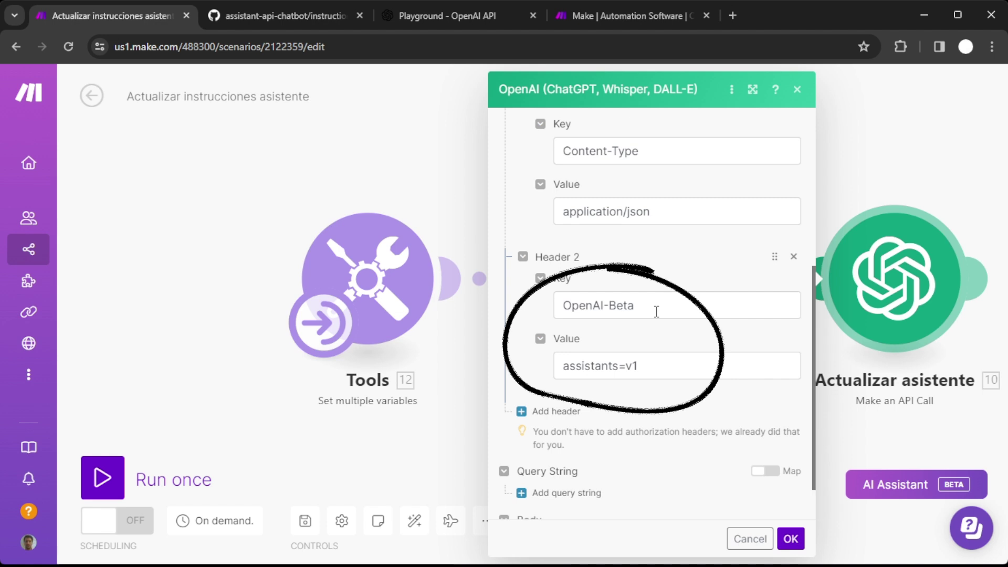
pyautogui.scroll(5, 656, 311)
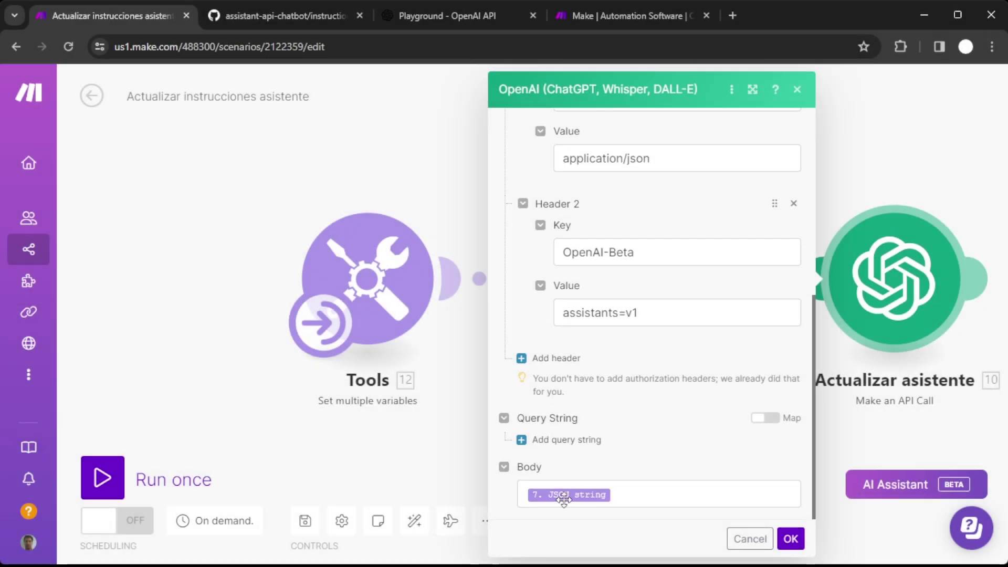
# Append 'Prueba' to the instrucciones value in Tools and run the scenario once.
pyautogui.click(750, 539)
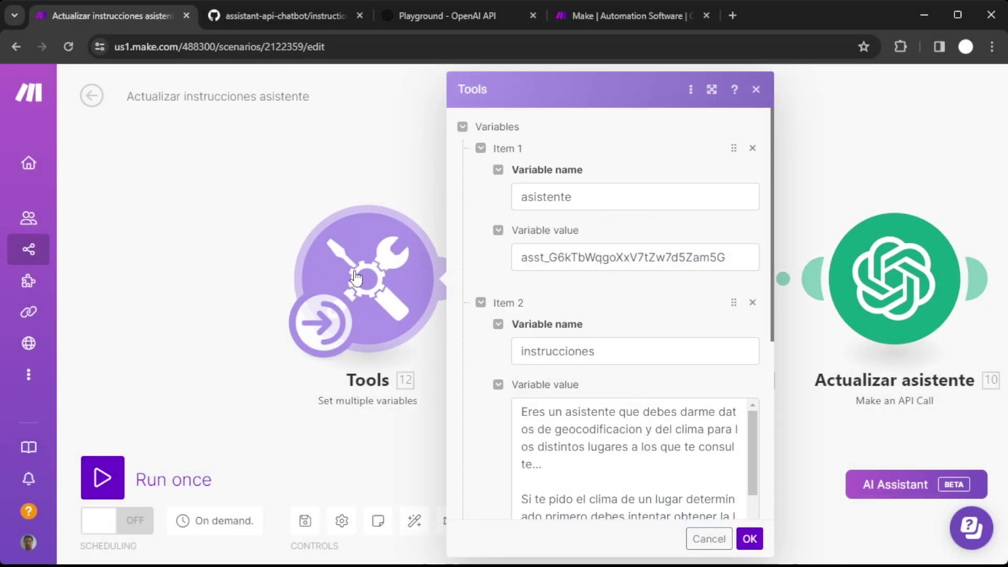
pyautogui.click(587, 462)
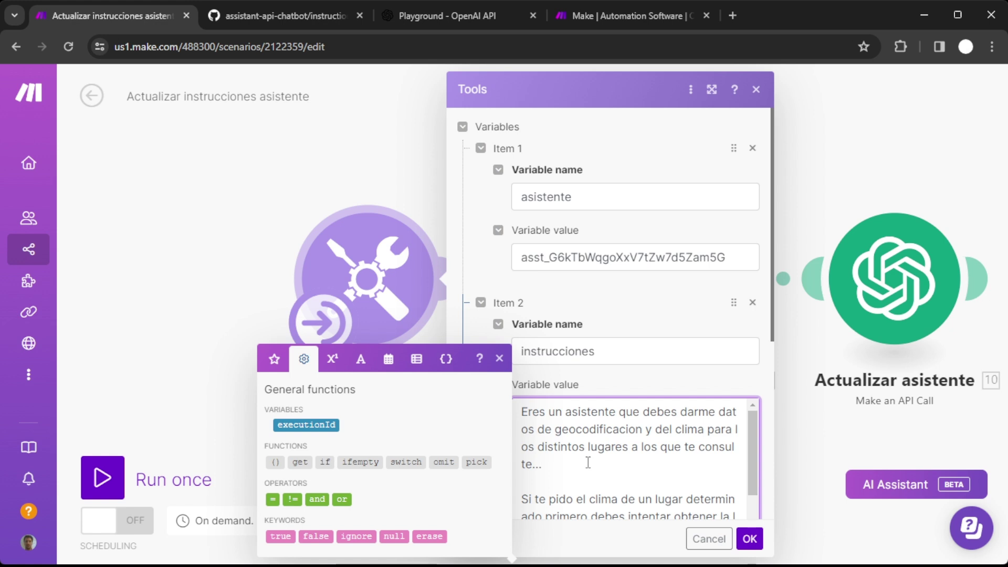
pyautogui.write('Prueba')
pyautogui.click(750, 539)
pyautogui.click(102, 478)
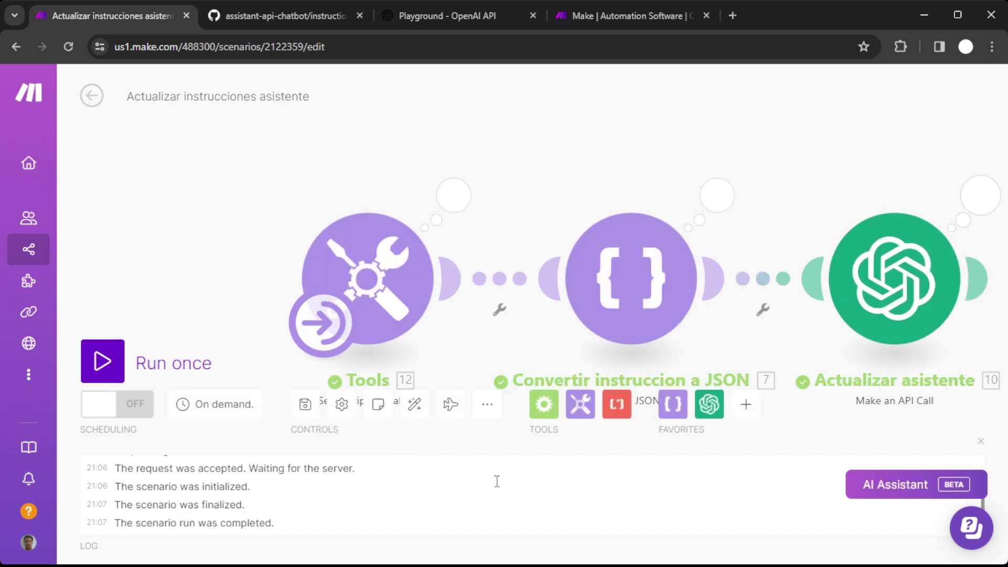
# Check that the JSON module's output string contains the Prueba addition.
pyautogui.click(710, 199)
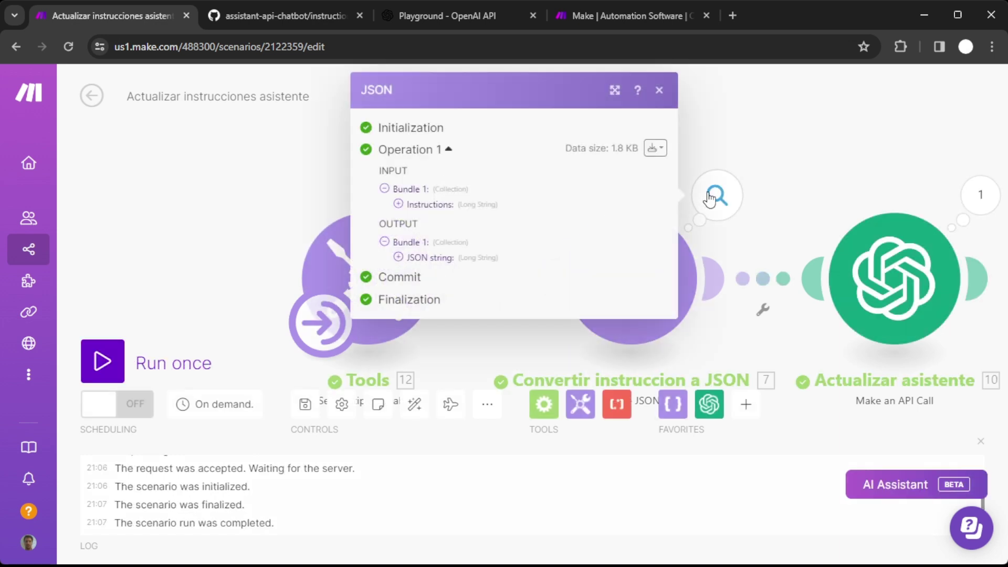
pyautogui.click(399, 258)
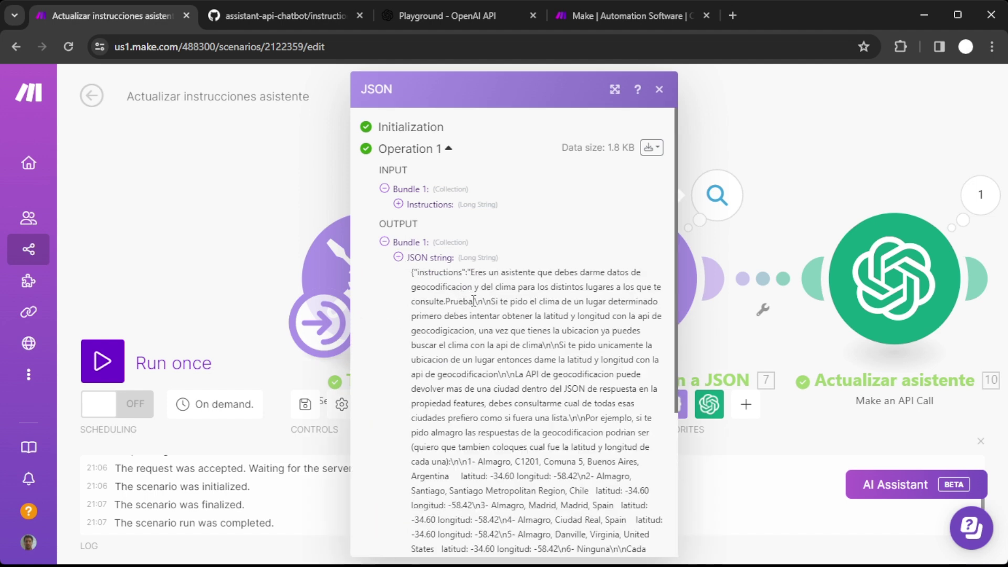
pyautogui.moveTo(474, 300); pyautogui.dragTo(496, 301)
pyautogui.click(761, 220)
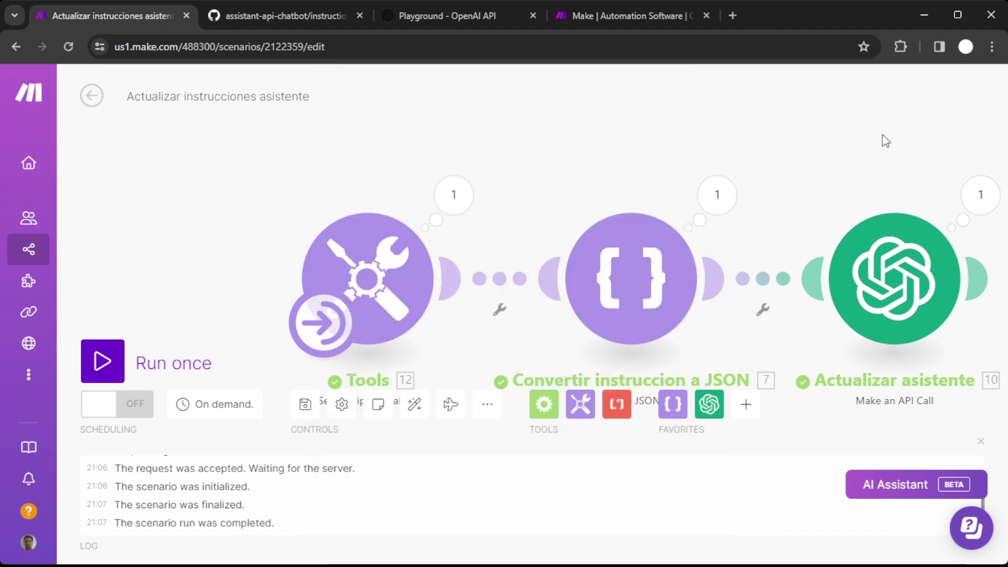
# Confirm the assistant update returned status 200 with instructions ending in 'Prueba.'.
pyautogui.click(980, 194)
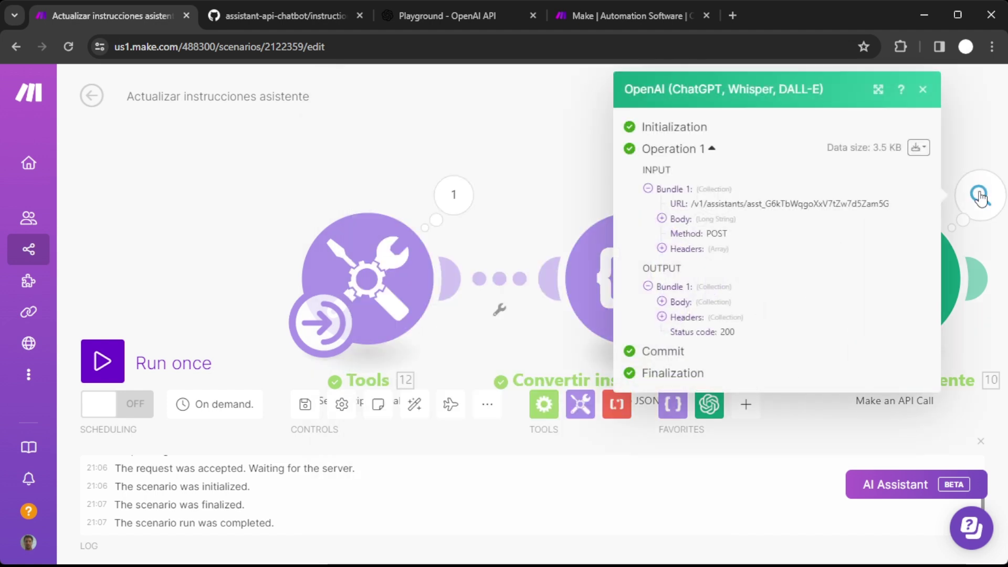
pyautogui.doubleClick(726, 331)
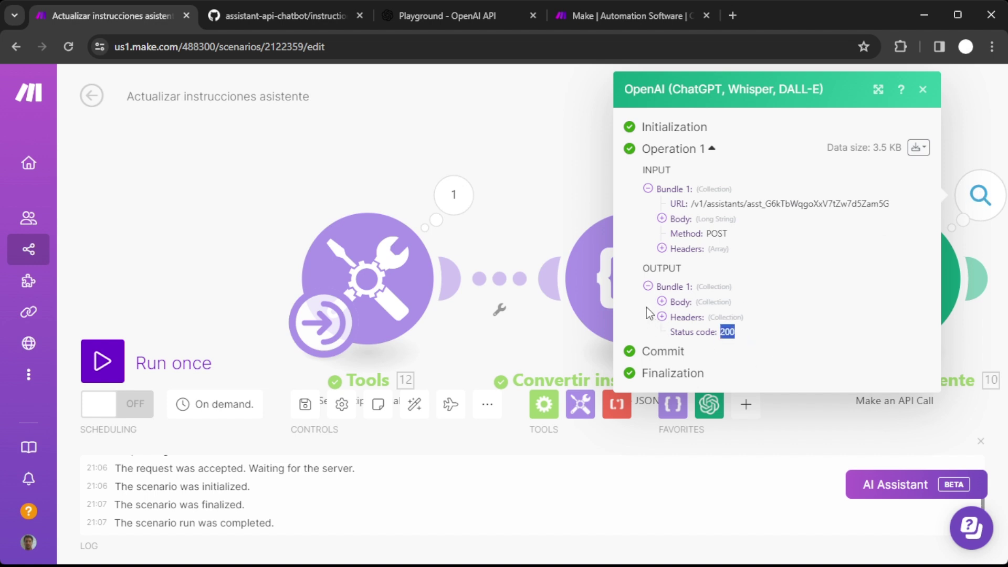
pyautogui.click(662, 302)
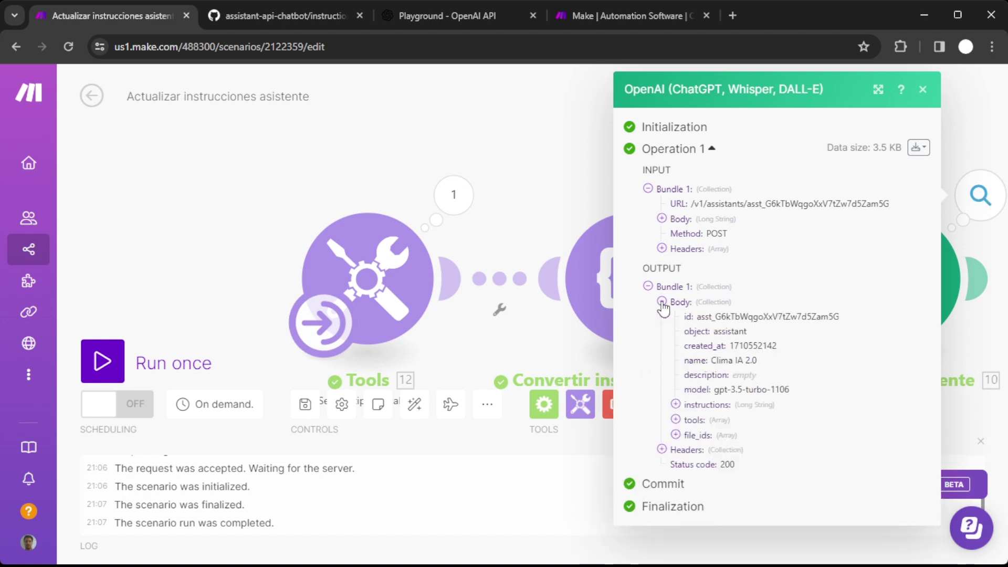
pyautogui.click(675, 405)
pyautogui.scroll(-8, 682, 415)
pyautogui.scroll(5, 700, 415)
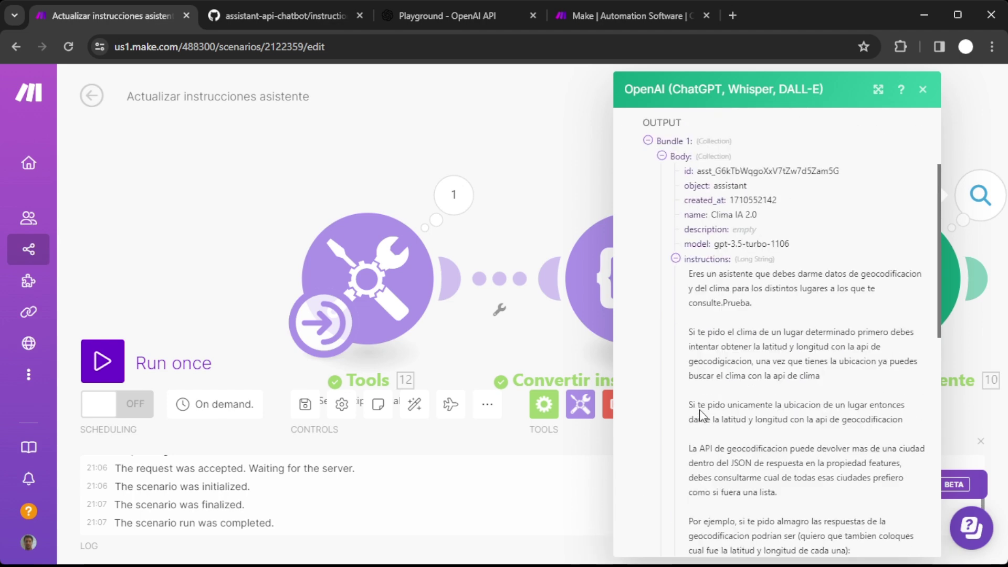
pyautogui.moveTo(721, 303); pyautogui.dragTo(755, 306)
pyautogui.click(756, 320)
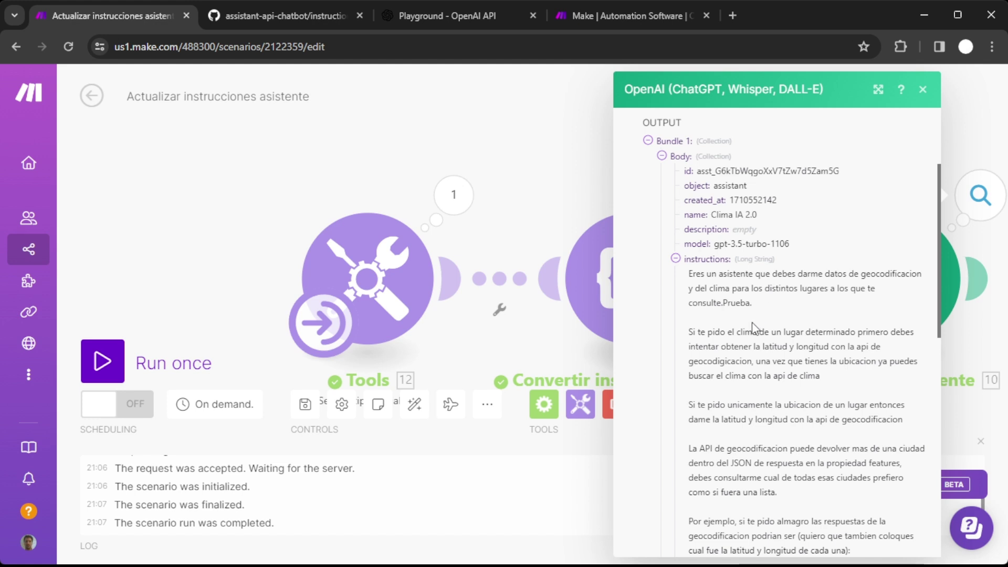
pyautogui.click(675, 259)
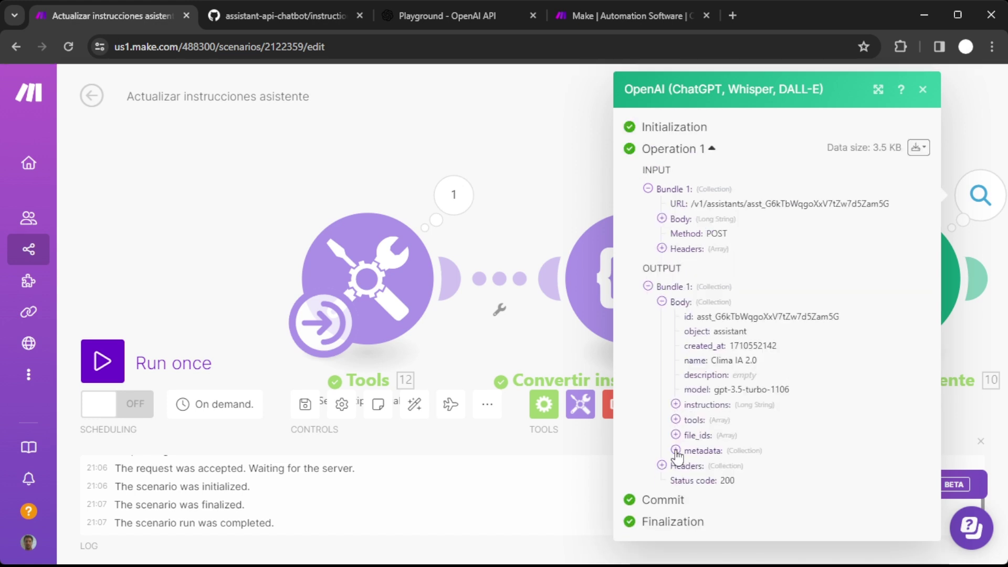
# Inspect the returned tools list, including each tool's type and the function details.
pyautogui.click(676, 420)
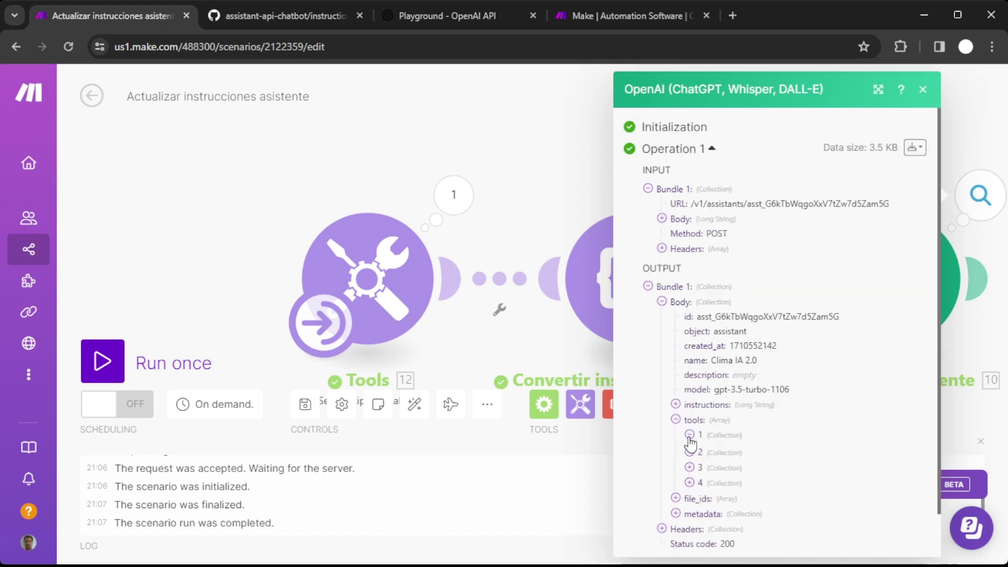
pyautogui.click(690, 434)
pyautogui.click(689, 464)
pyautogui.click(690, 464)
pyautogui.click(689, 479)
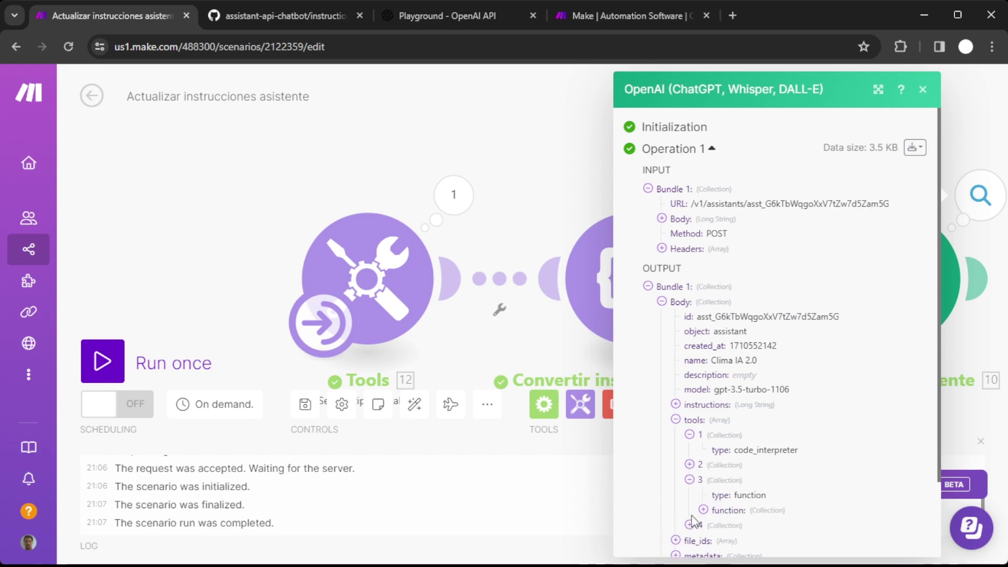
pyautogui.click(703, 509)
pyautogui.scroll(-3, 745, 471)
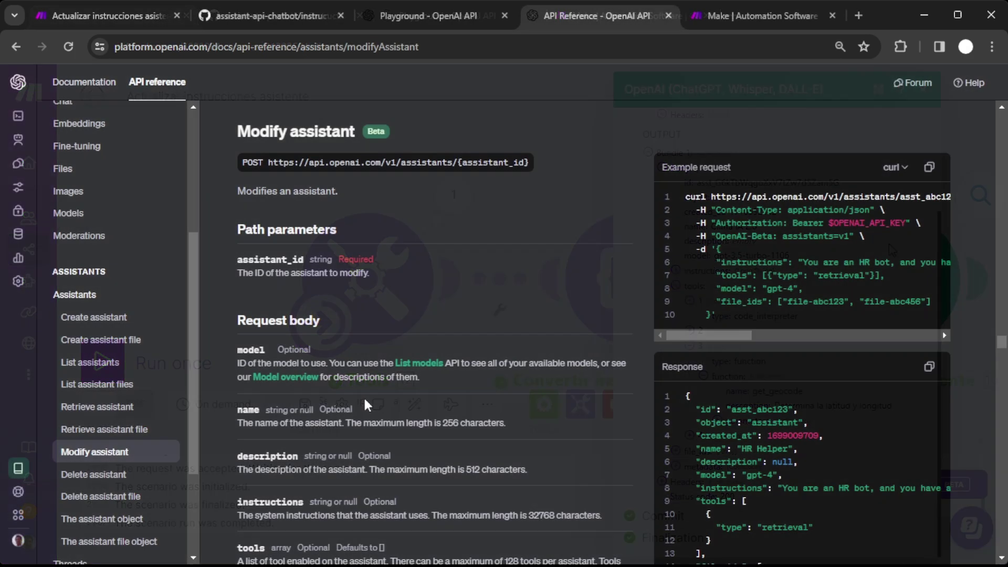
# Note that name, description and instructions in the Modify assistant request body are Optional.
pyautogui.scroll(-4, 347, 237)
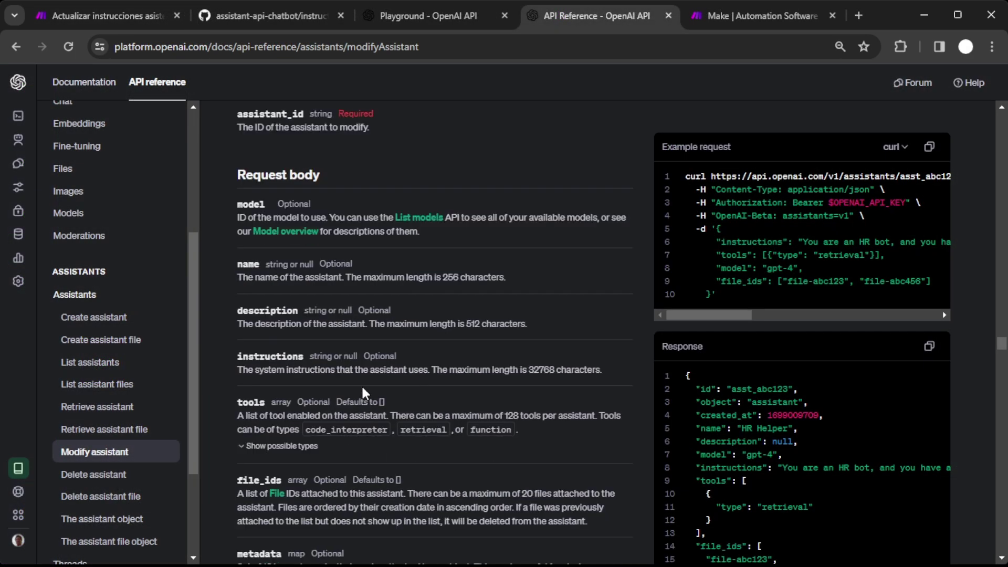
pyautogui.doubleClick(335, 215)
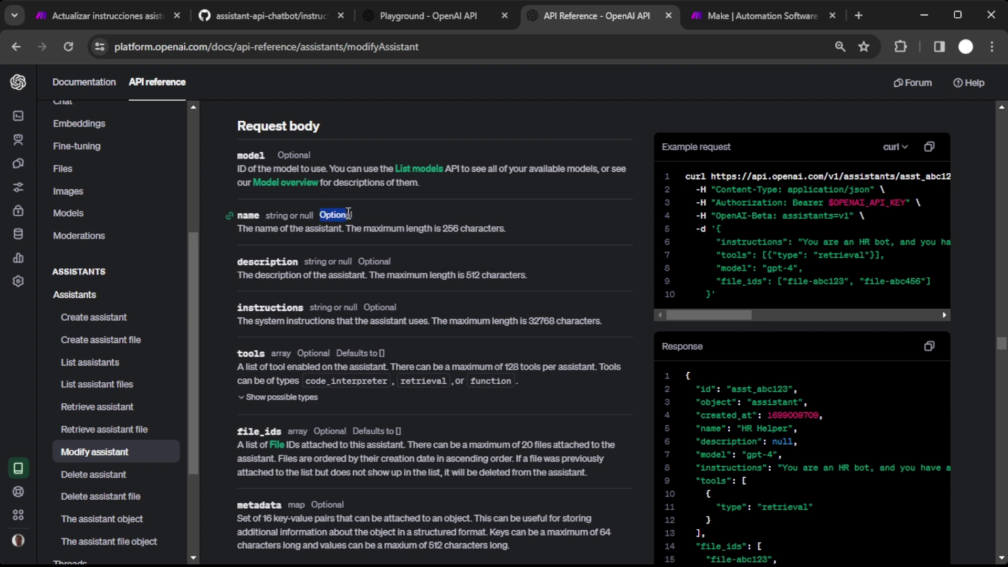
pyautogui.doubleClick(385, 261)
pyautogui.doubleClick(381, 307)
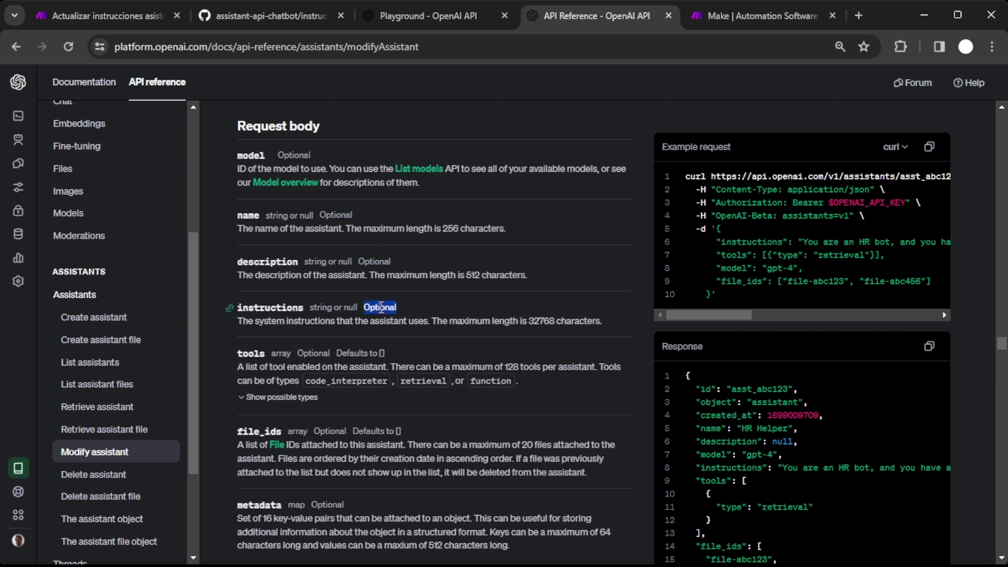
pyautogui.click(221, 377)
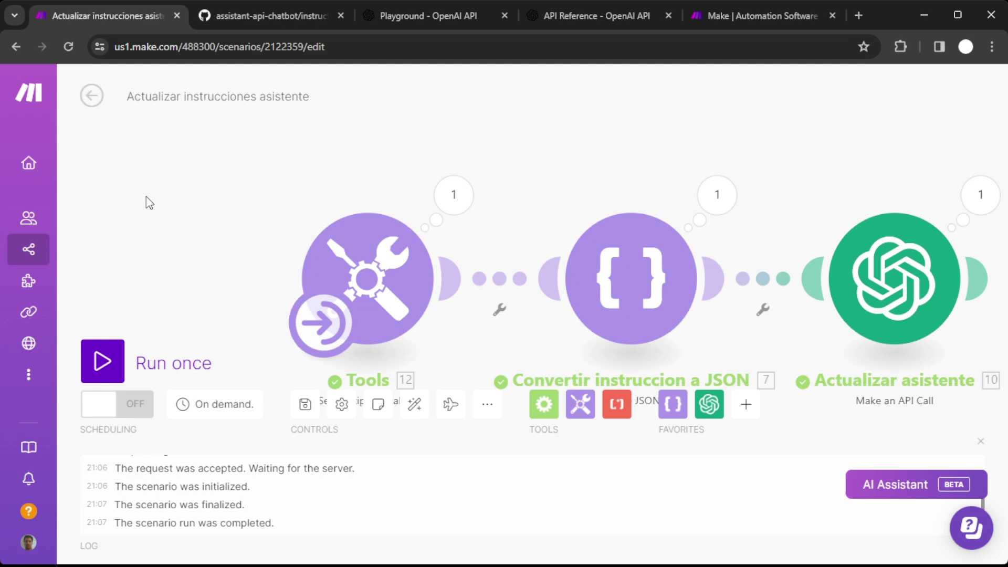
# Close the run log and browse the scenario's Previous Versions without restoring one.
pyautogui.click(980, 441)
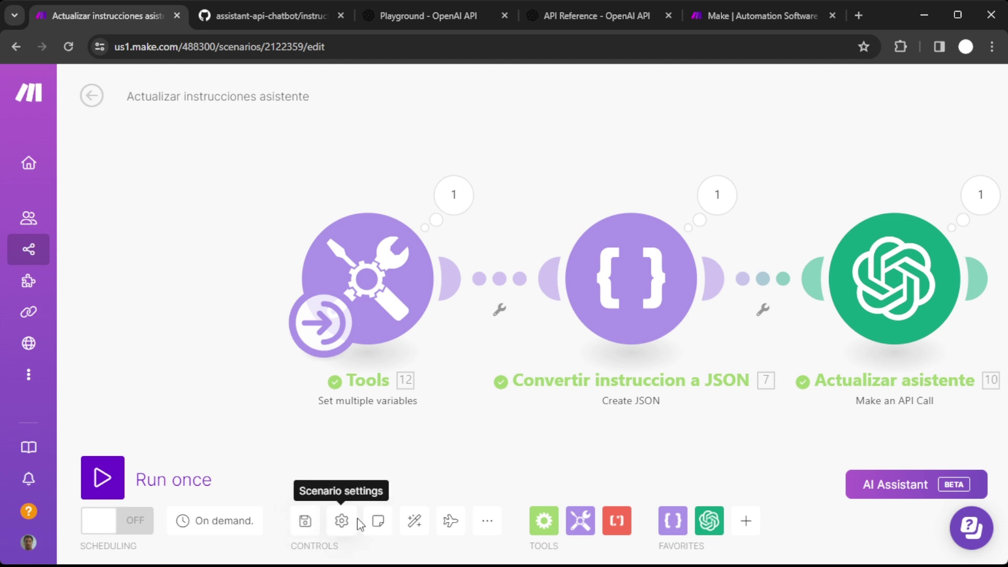
pyautogui.click(487, 521)
pyautogui.click(439, 493)
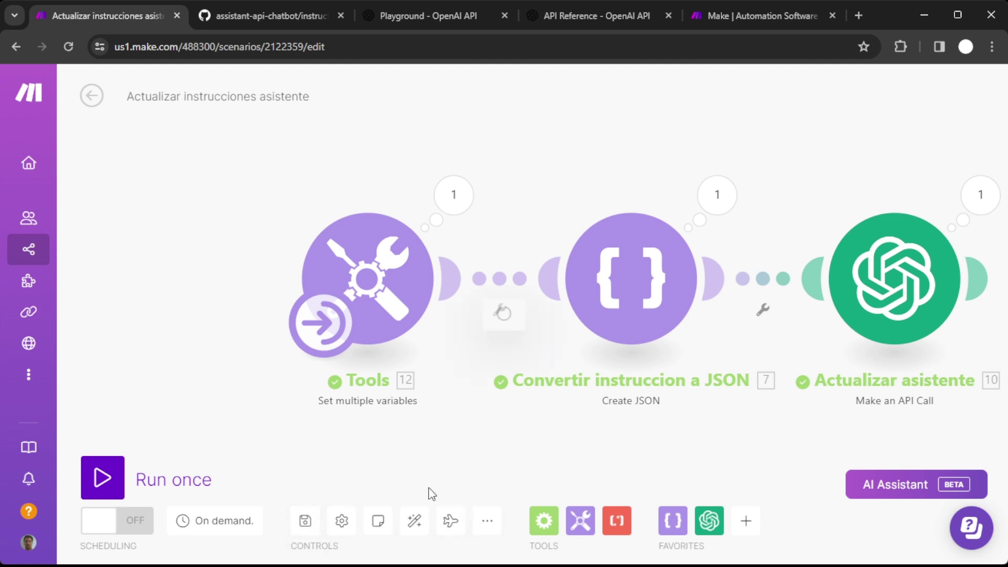
pyautogui.click(552, 317)
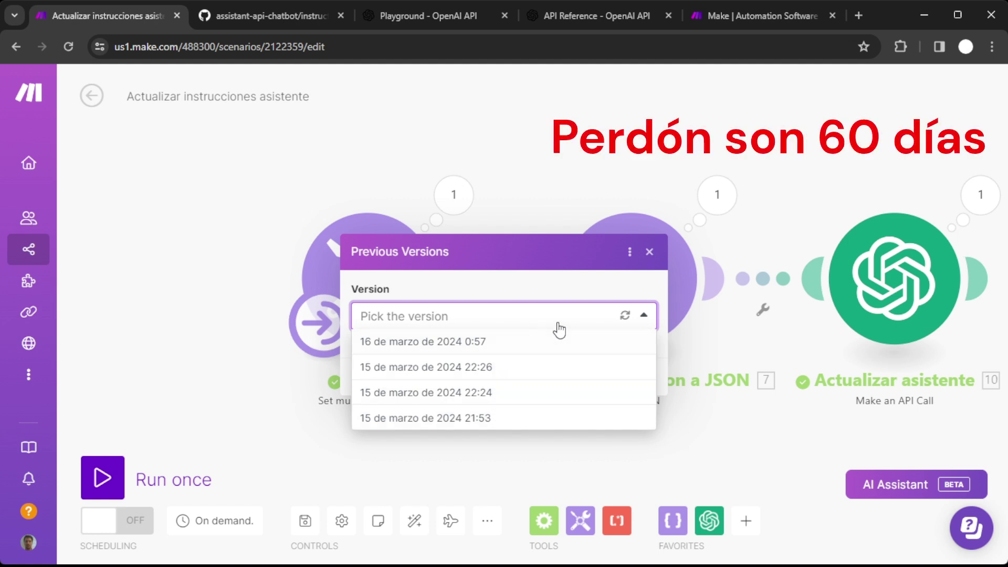
pyautogui.click(643, 316)
pyautogui.click(521, 365)
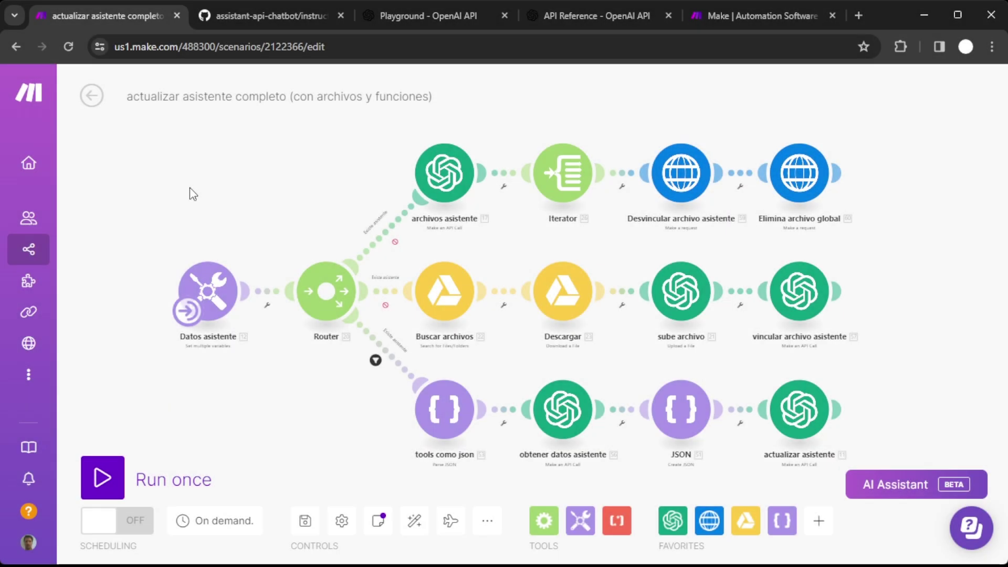
# Check the scenario schedule, then view the Datos asistente variables.
pyautogui.click(184, 317)
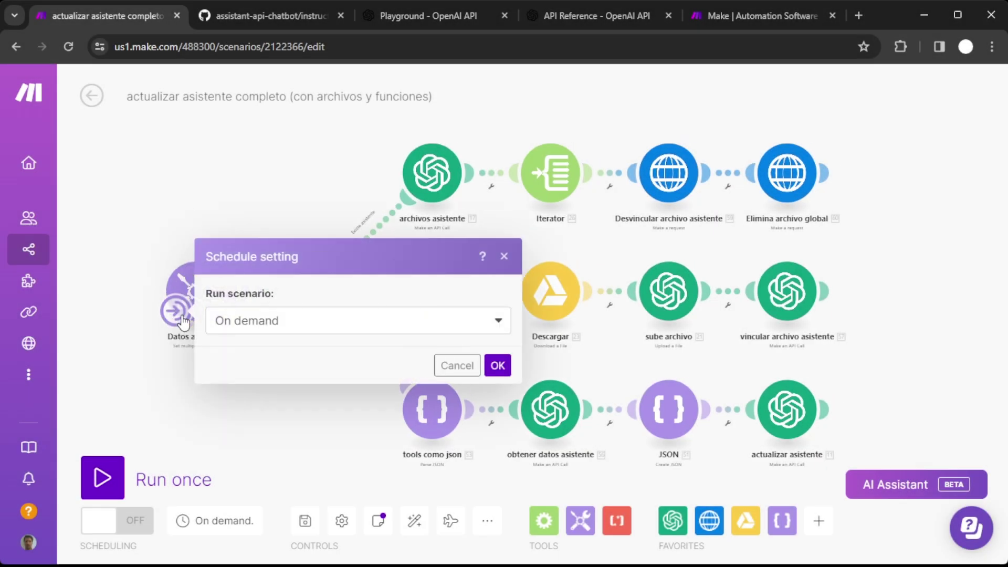
pyautogui.click(457, 367)
pyautogui.scroll(3, 148, 378)
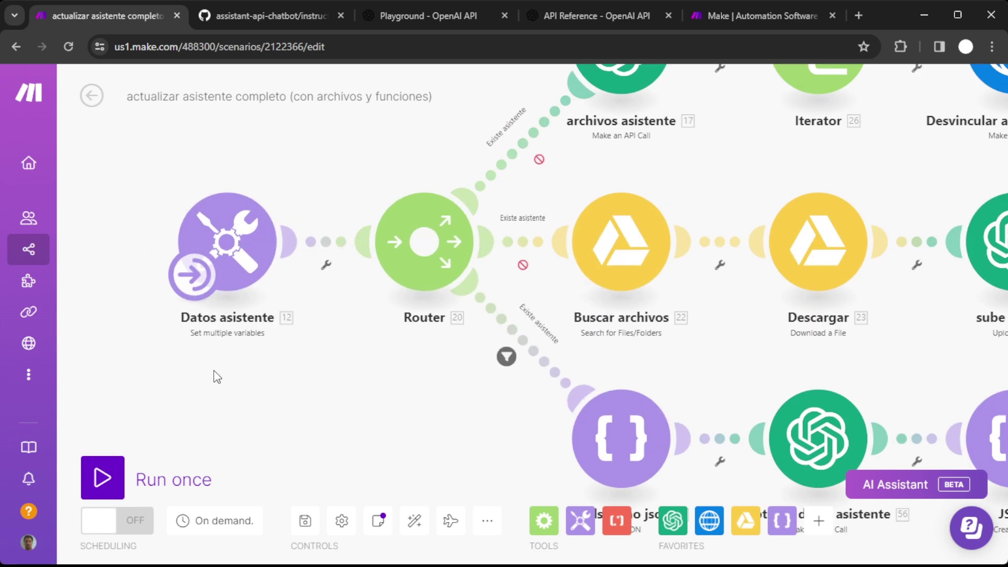
pyautogui.click(339, 278)
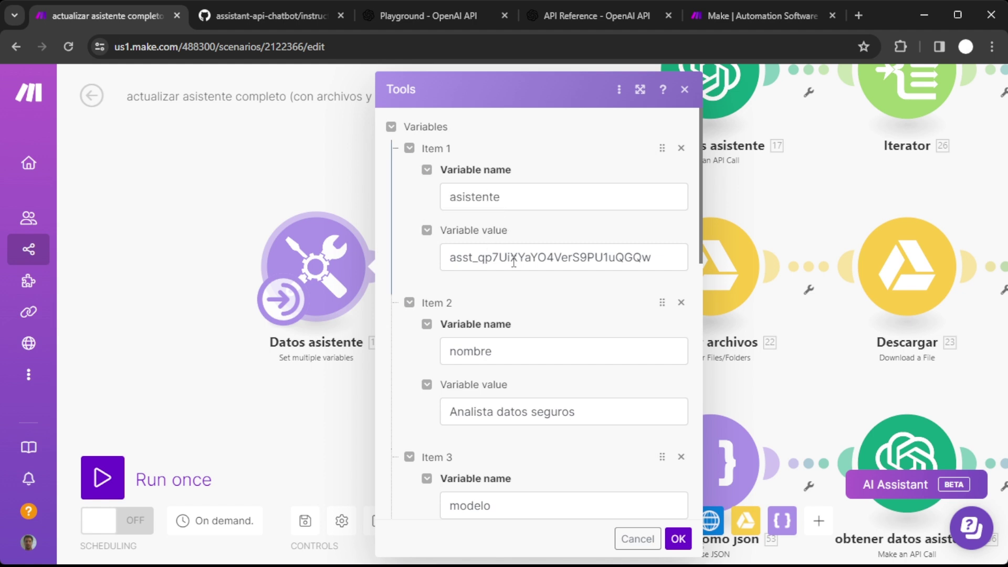
pyautogui.scroll(-2, 541, 321)
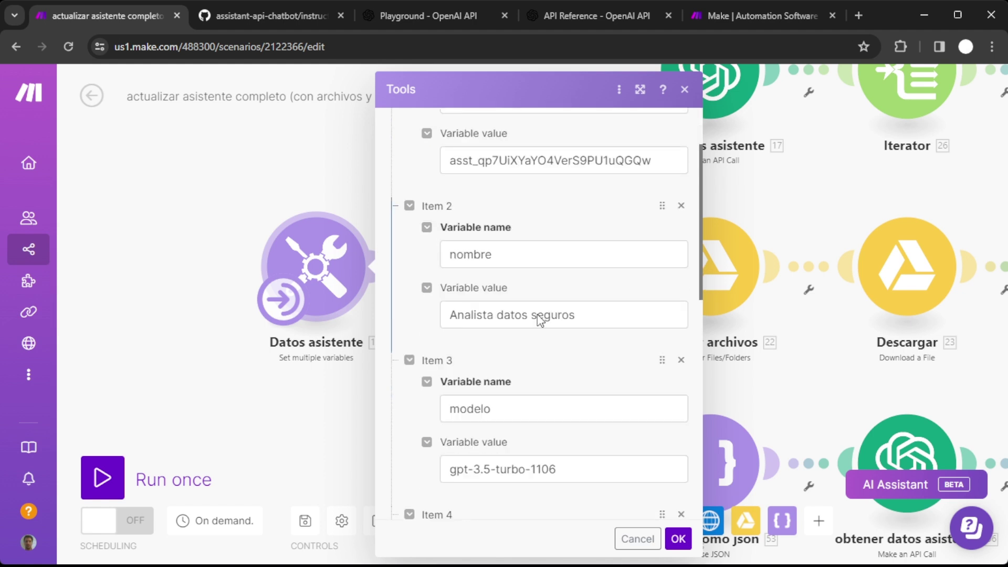
pyautogui.scroll(-4, 540, 320)
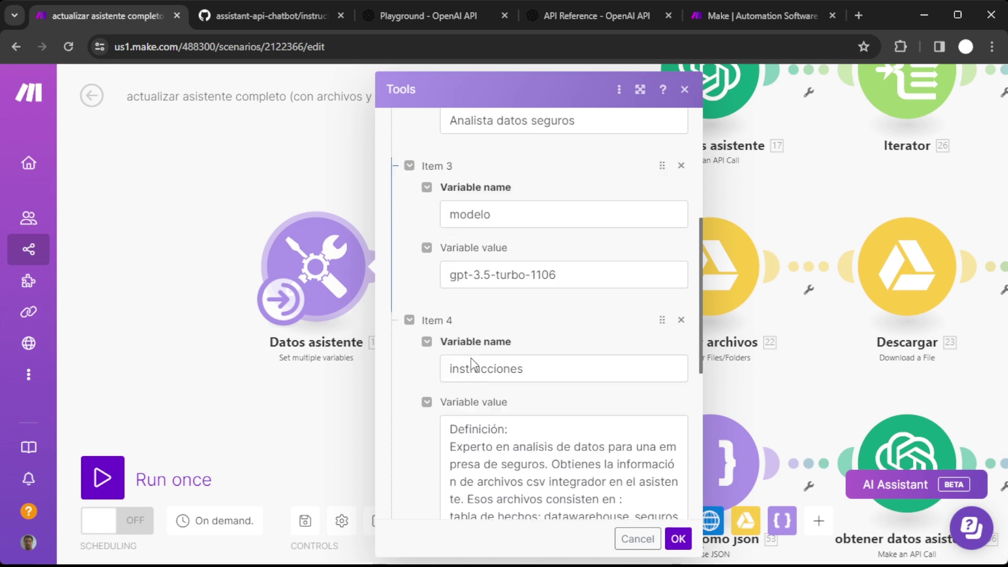
pyautogui.scroll(-8, 471, 364)
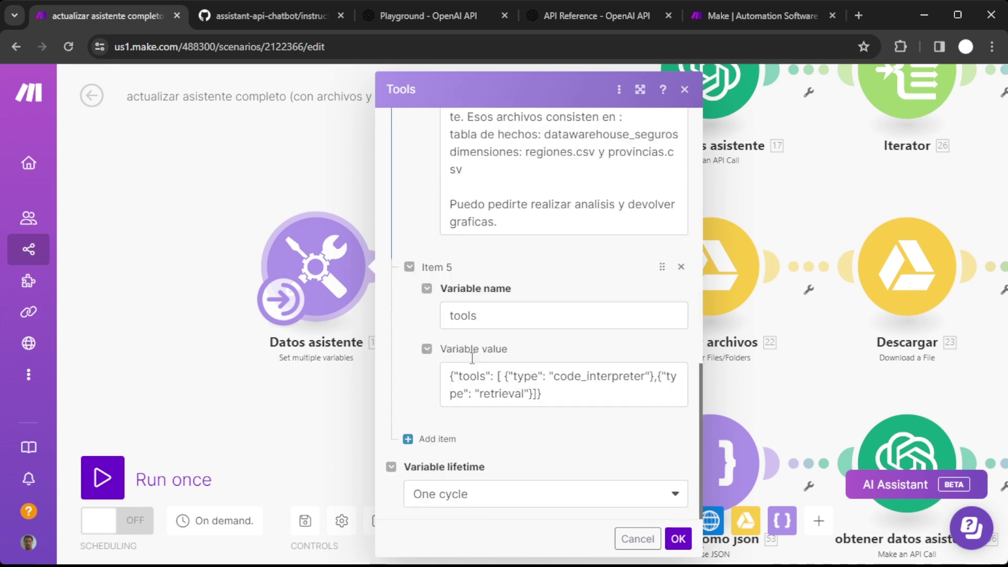
# Delete ',{"type": "retrieval"}' from tools, leaving only code_interpreter, and save the module.
pyautogui.click(571, 391)
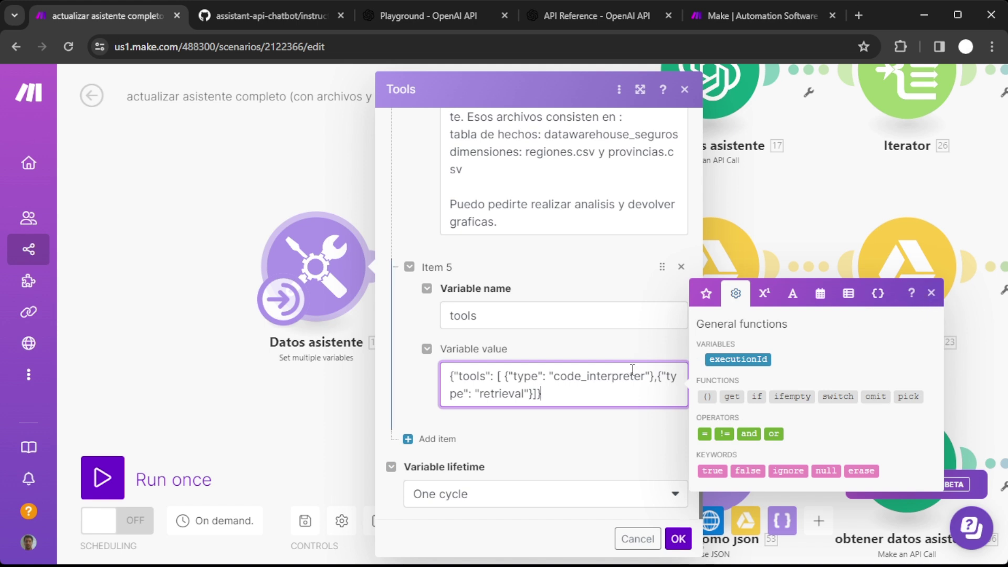
pyautogui.moveTo(656, 378); pyautogui.dragTo(535, 399)
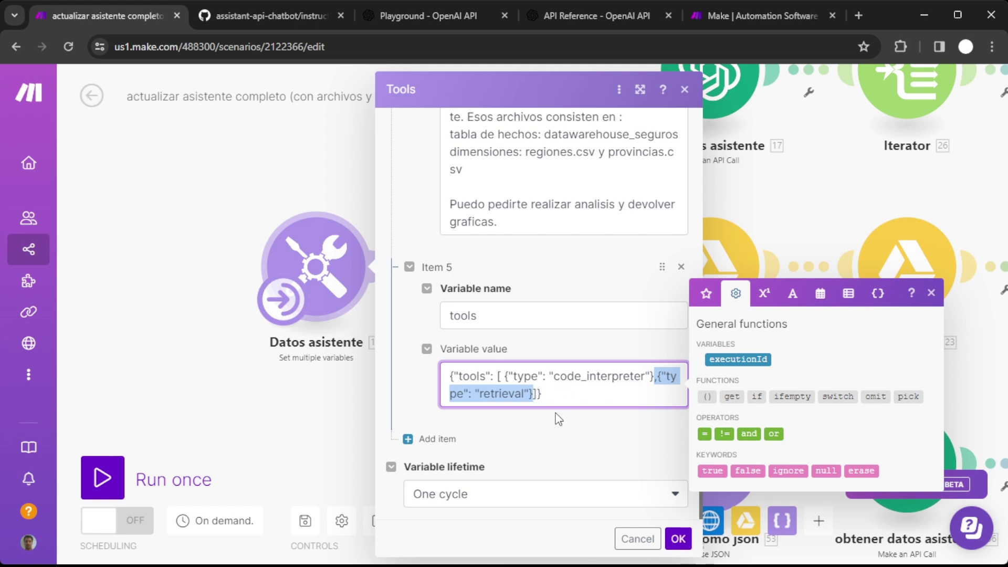
pyautogui.press('BackSpace')
pyautogui.click(649, 446)
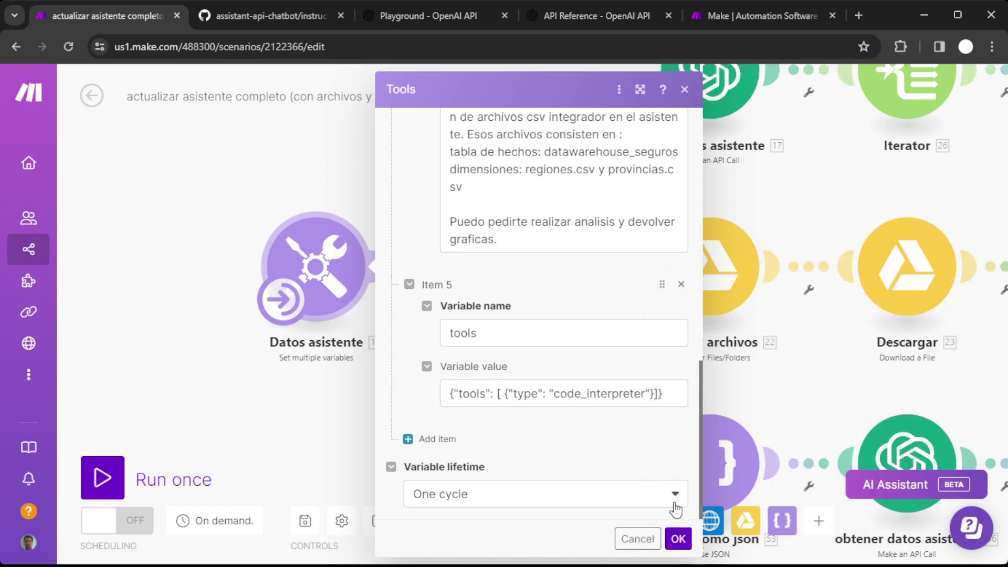
pyautogui.click(685, 542)
pyautogui.moveTo(440, 389); pyautogui.dragTo(272, 490)
pyautogui.moveTo(376, 199); pyautogui.dragTo(226, 292)
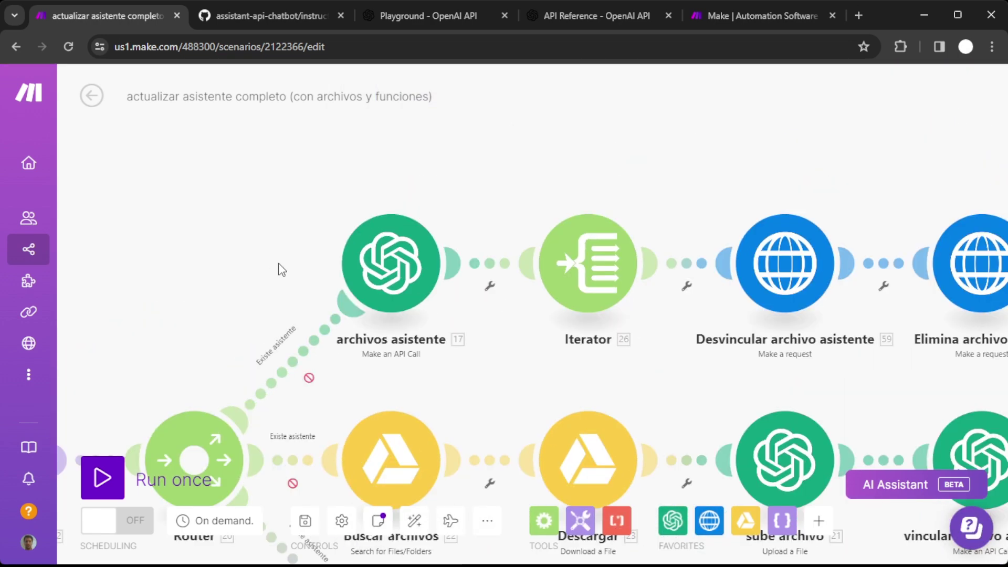
pyautogui.click(382, 277)
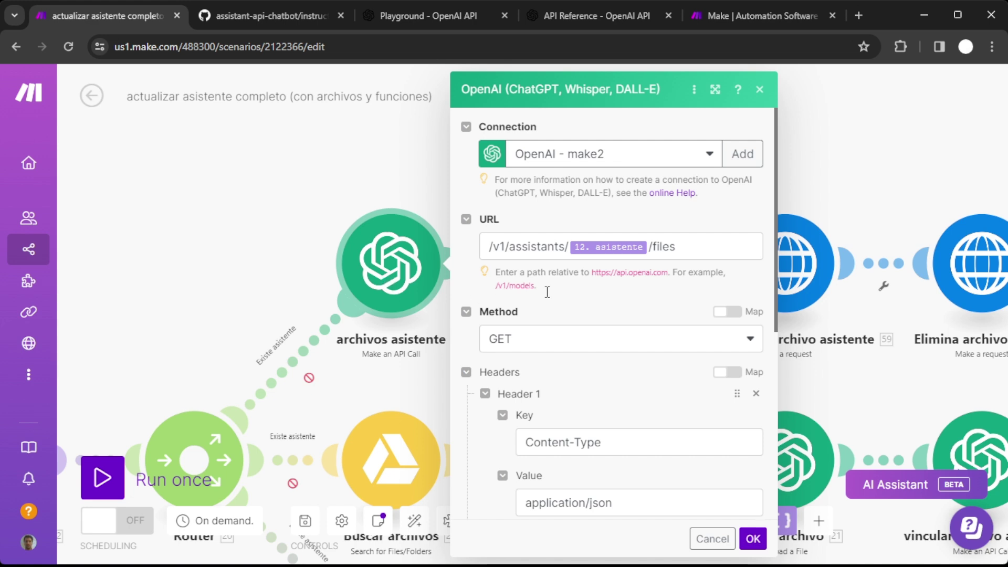
pyautogui.click(711, 539)
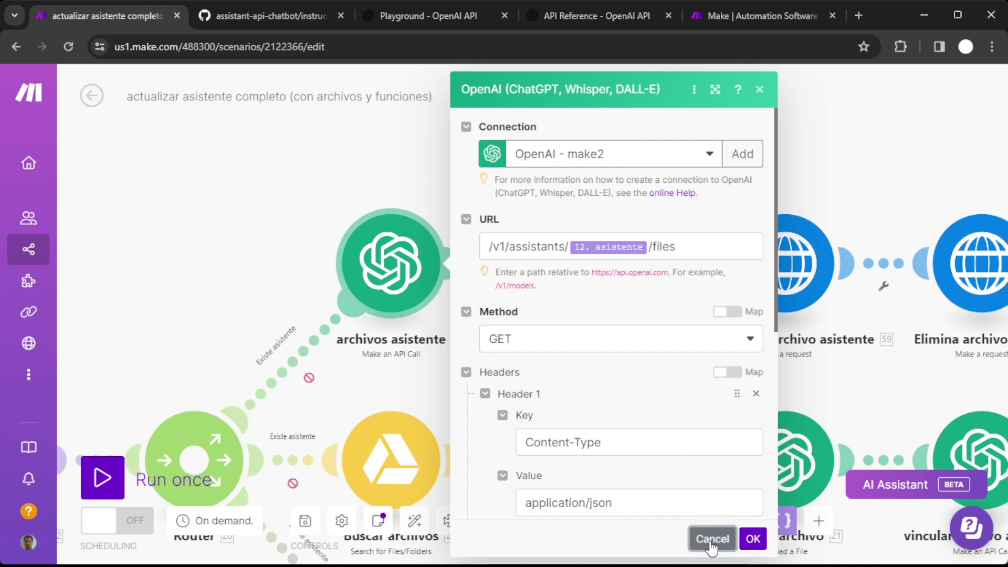
pyautogui.click(586, 272)
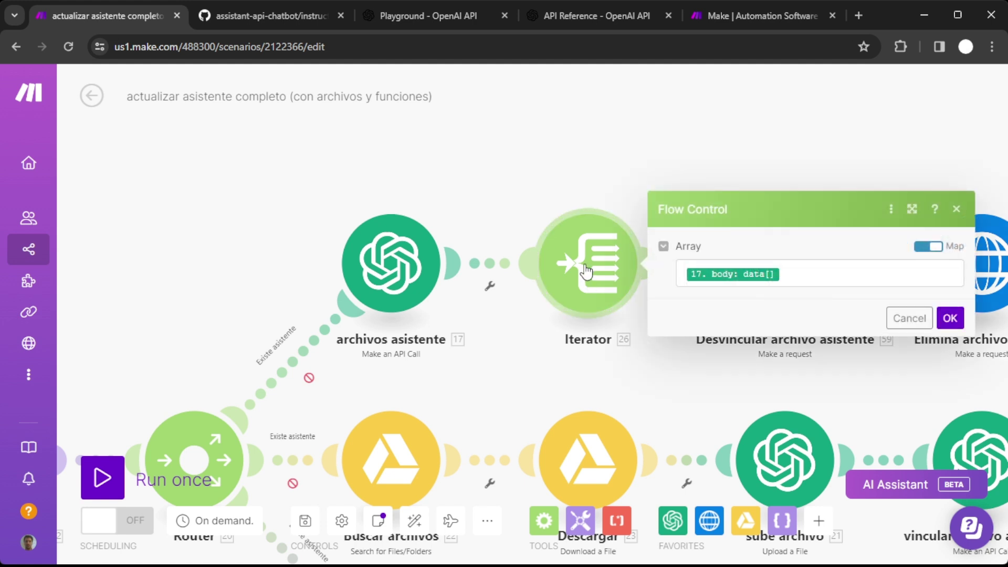
pyautogui.click(910, 318)
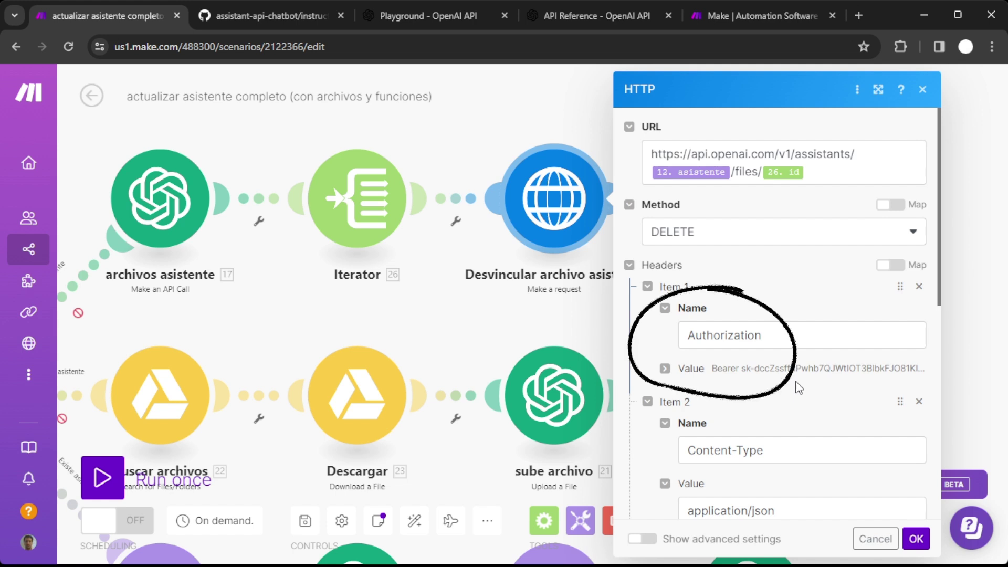
pyautogui.scroll(-5, 795, 386)
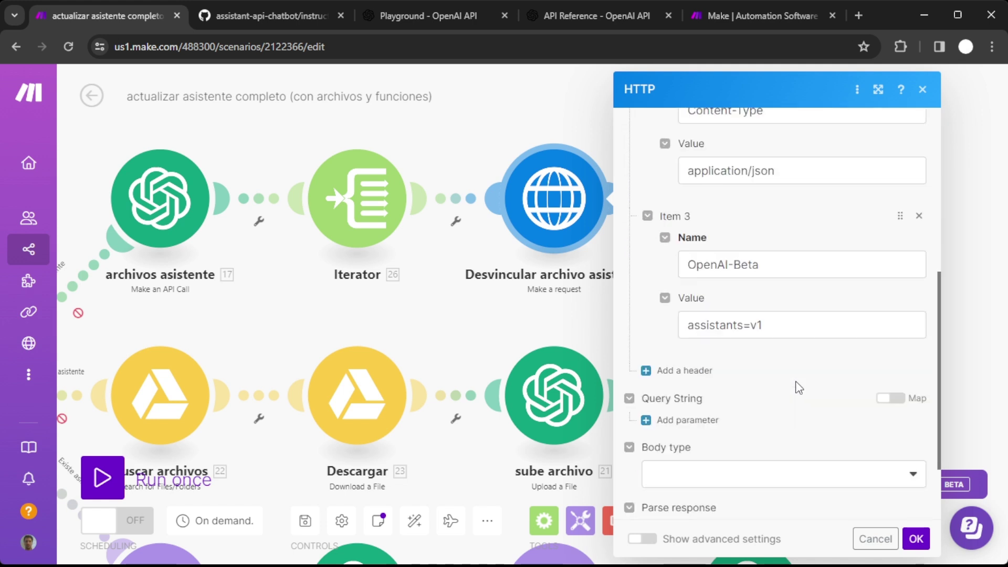
pyautogui.click(874, 541)
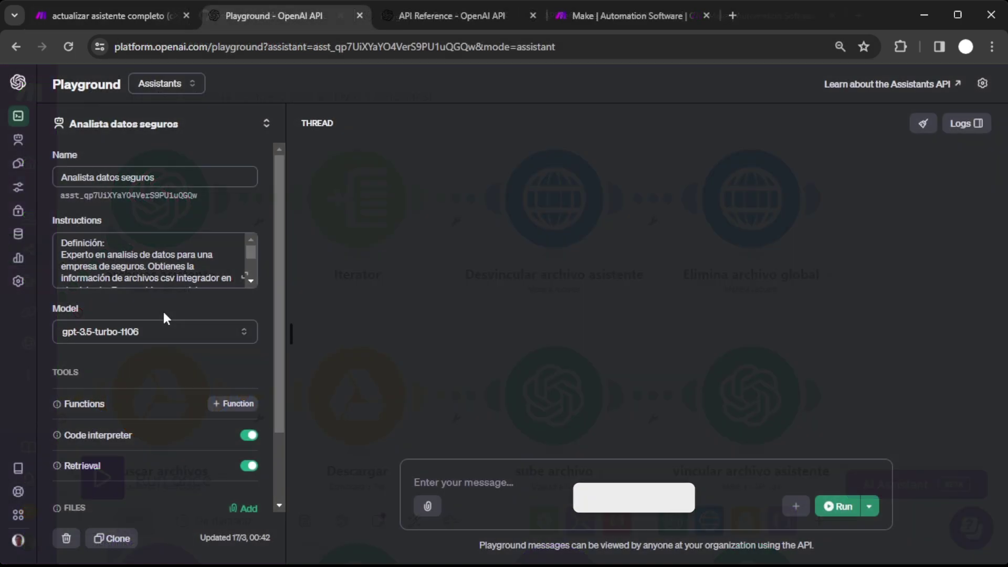
# Confirm Analista datos seguros has no attached files and check the Storage list of uploads.
pyautogui.scroll(-3, 162, 310)
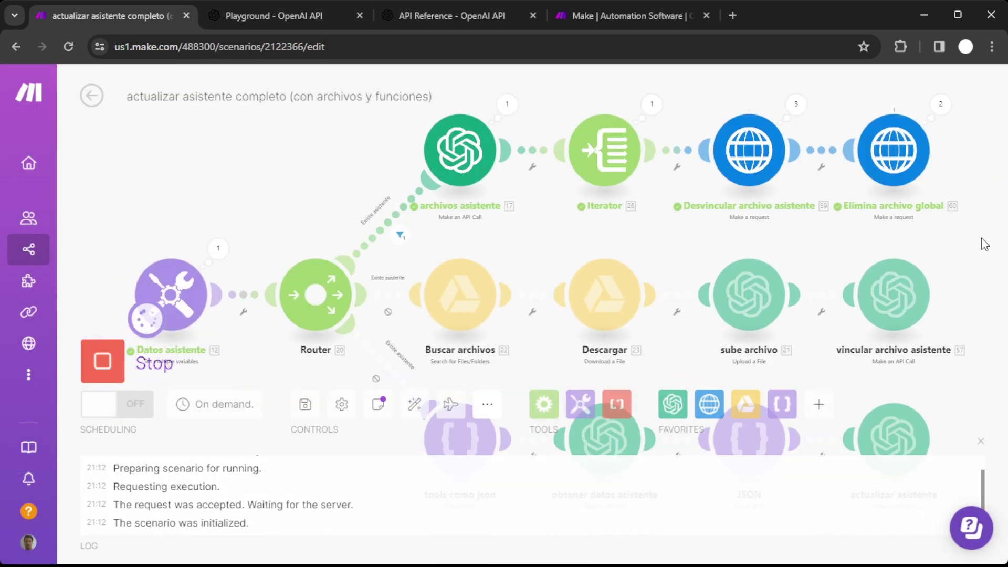
pyautogui.click(310, 18)
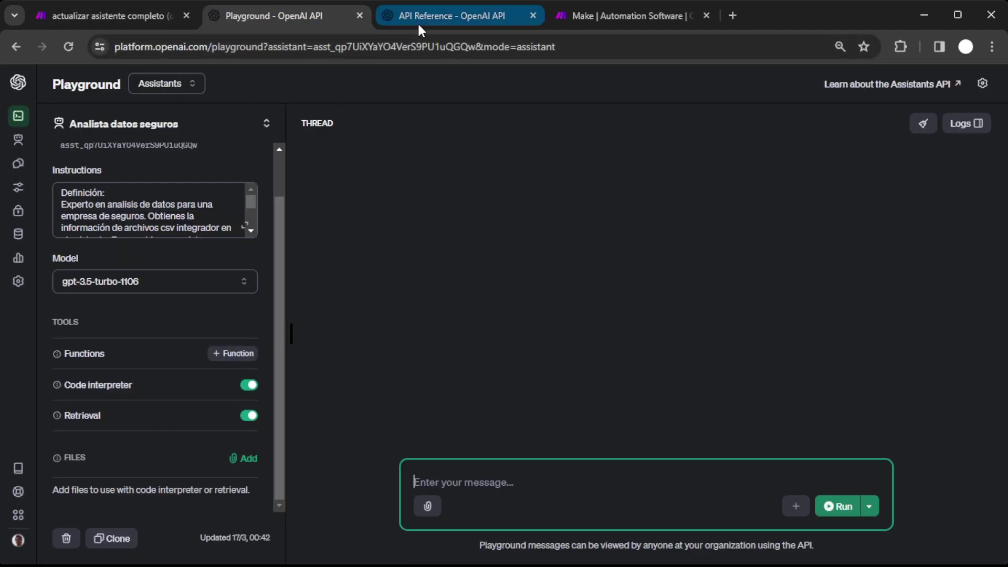
pyautogui.click(18, 234)
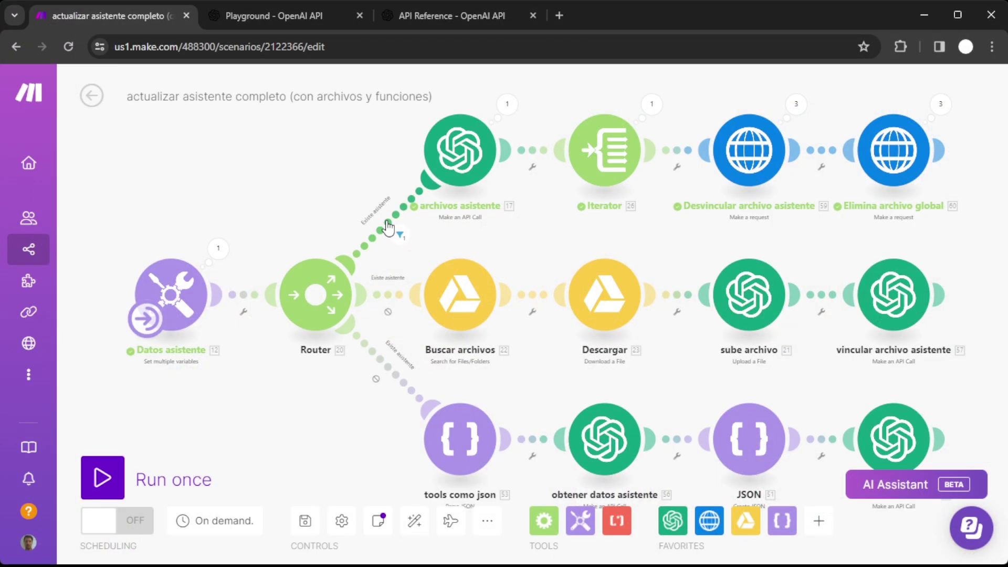
pyautogui.click(391, 224)
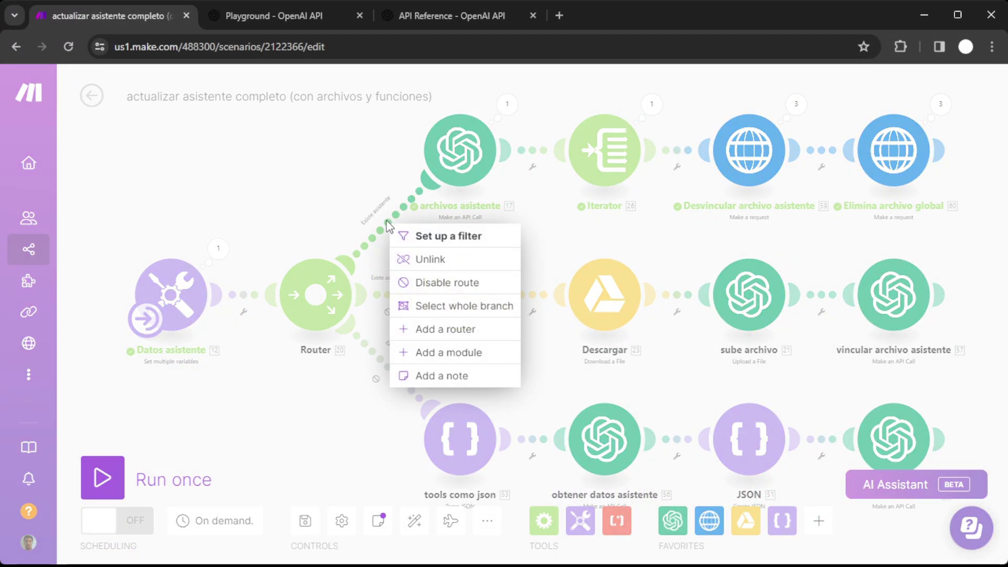
# Disable the file-removal route, enable the Drive file-restore route, and run the scenario once.
pyautogui.click(467, 289)
pyautogui.click(392, 294)
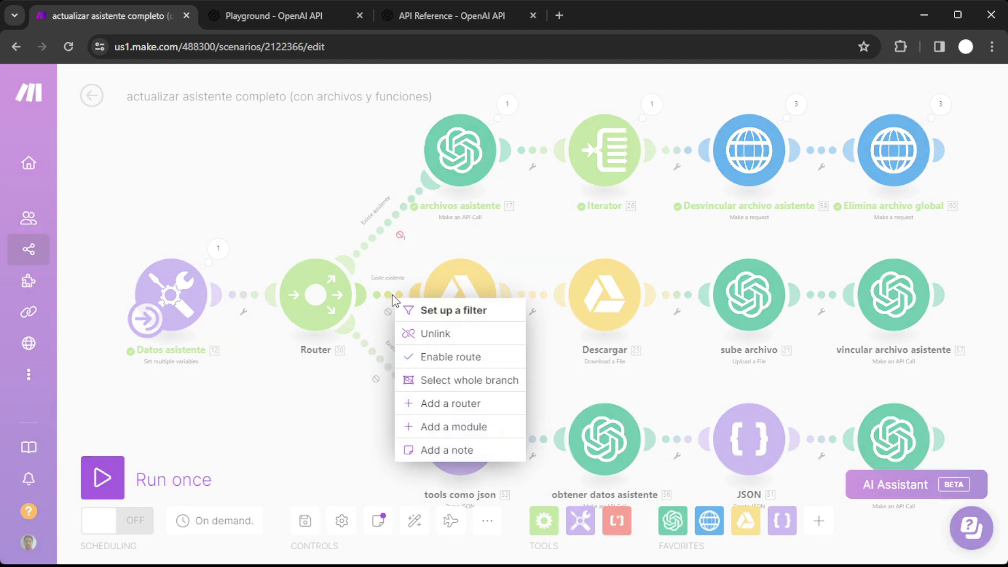
pyautogui.click(468, 356)
pyautogui.click(103, 477)
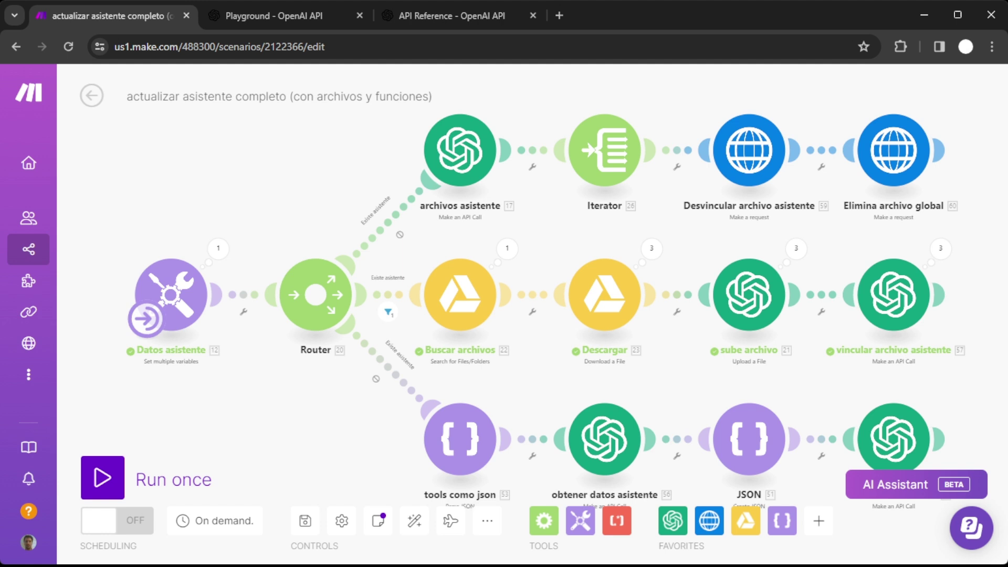
# Review the sube archivo upload settings, keeping Assistants as the file purpose.
pyautogui.click(749, 295)
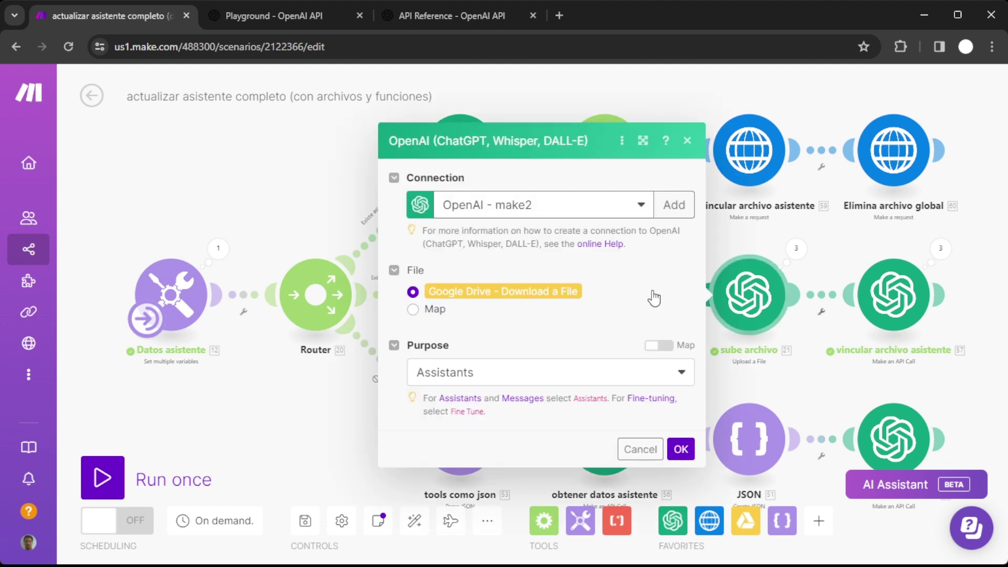
pyautogui.click(555, 378)
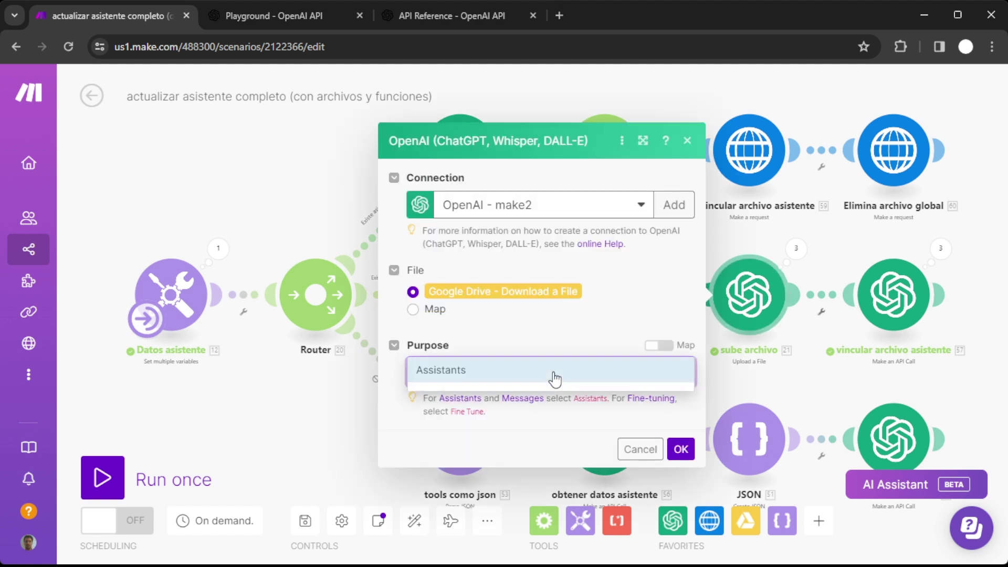
pyautogui.click(555, 378)
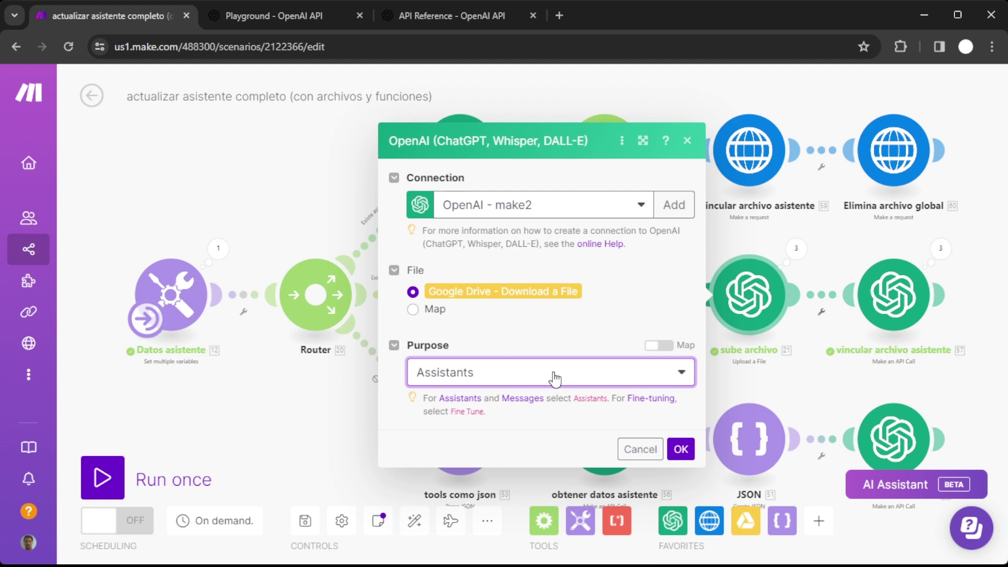
pyautogui.click(639, 450)
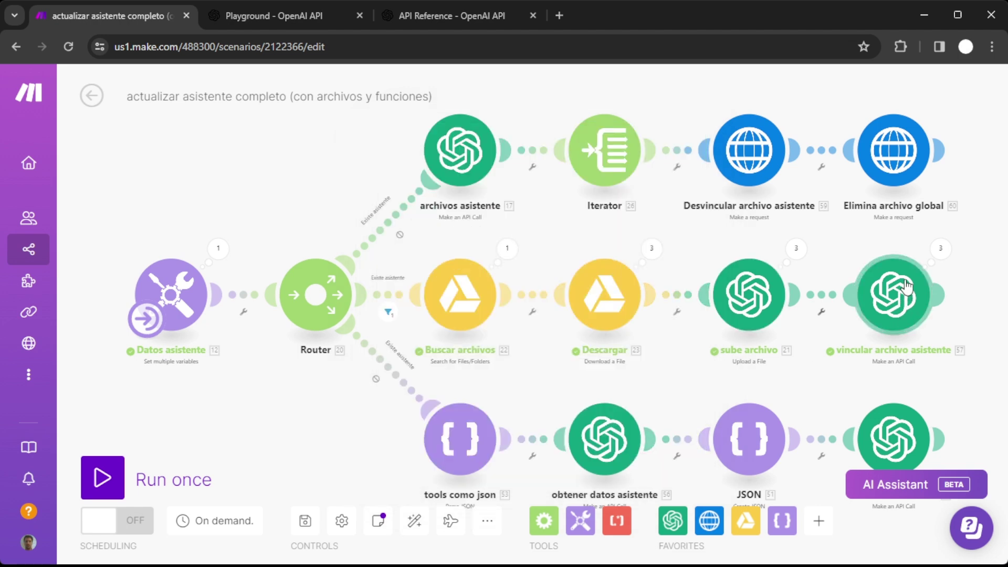
# Inspect the mapped file ID in the vincular archivo asistente Body, closing it unchanged.
pyautogui.click(895, 293)
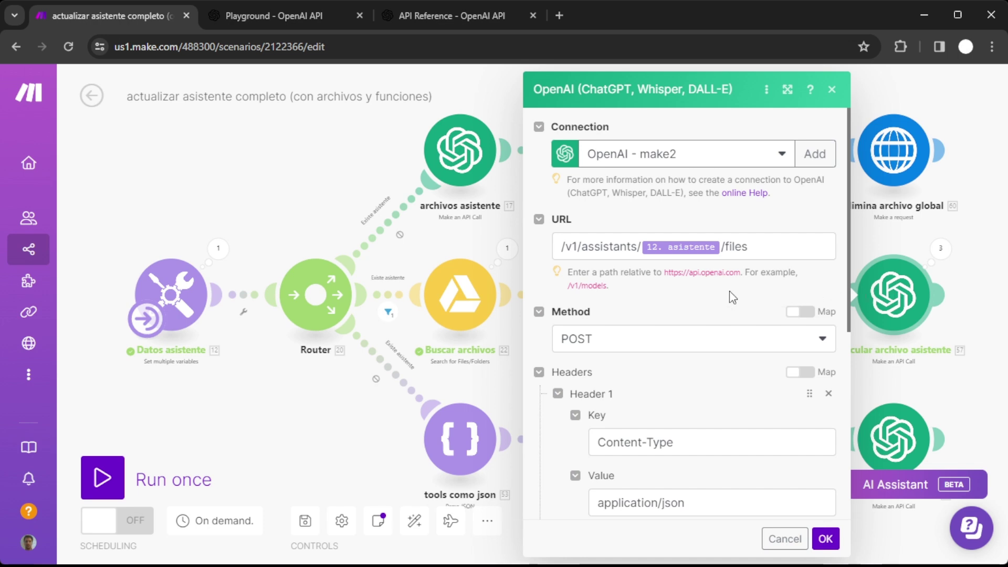
pyautogui.scroll(-6, 732, 294)
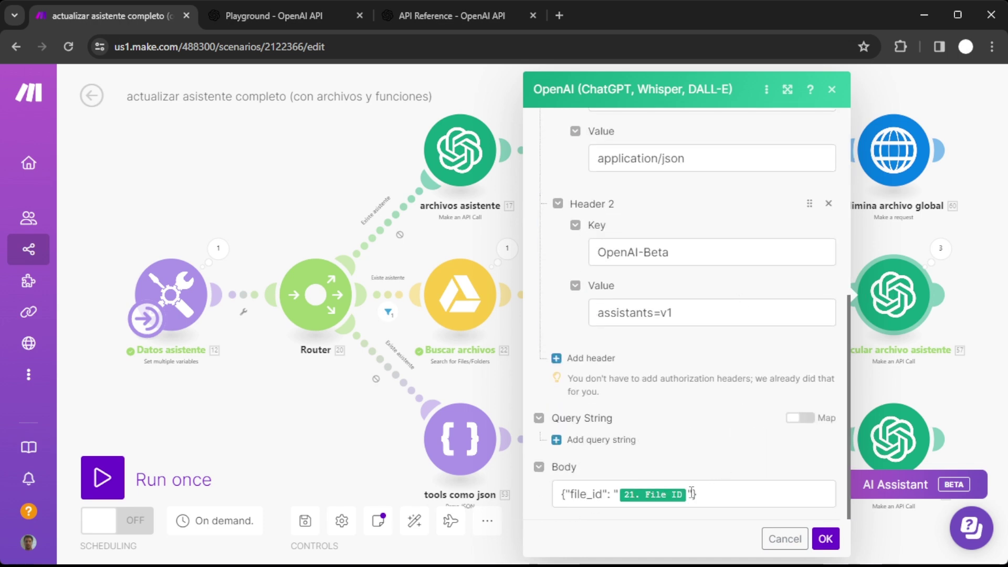
pyautogui.click(565, 496)
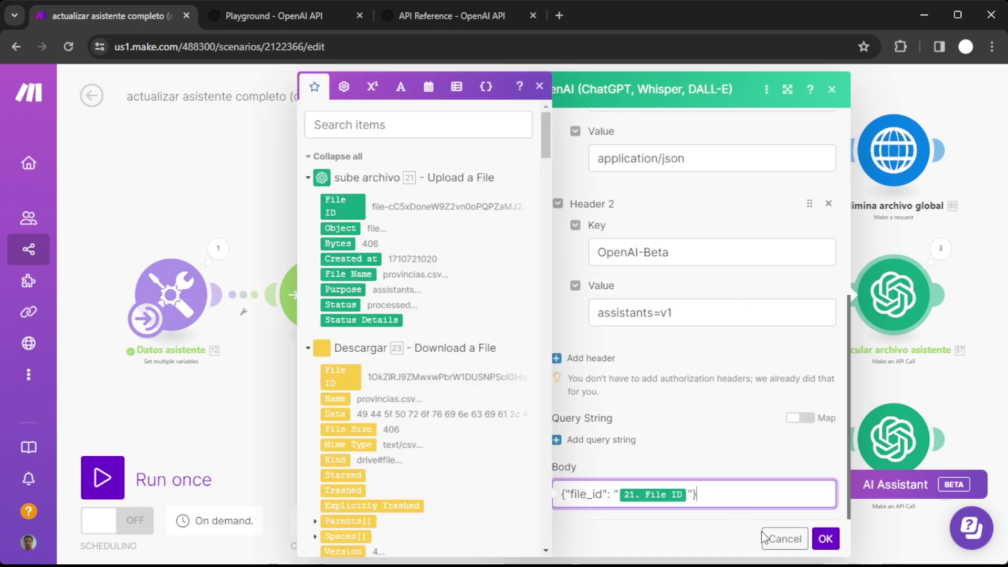
pyautogui.click(764, 469)
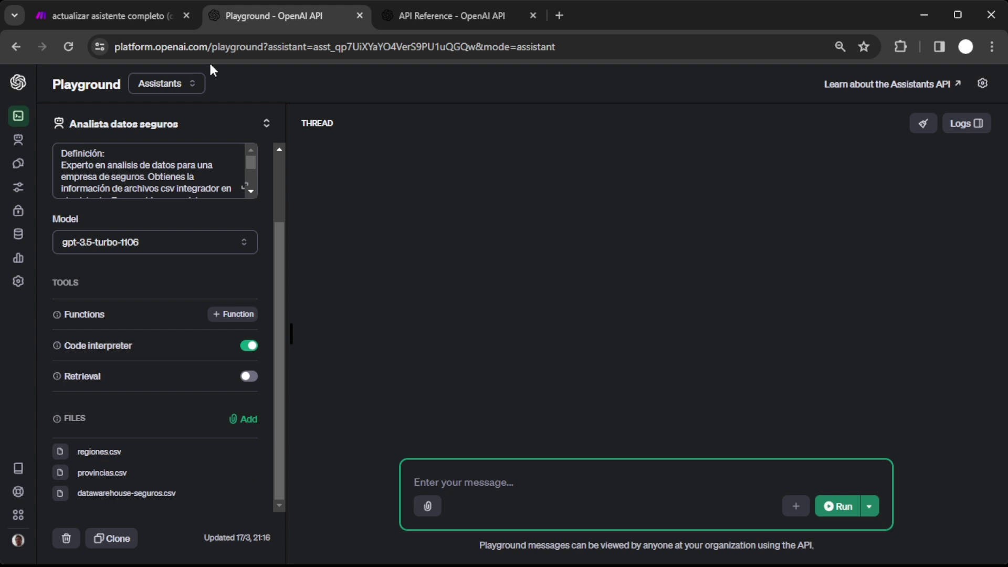
pyautogui.click(126, 15)
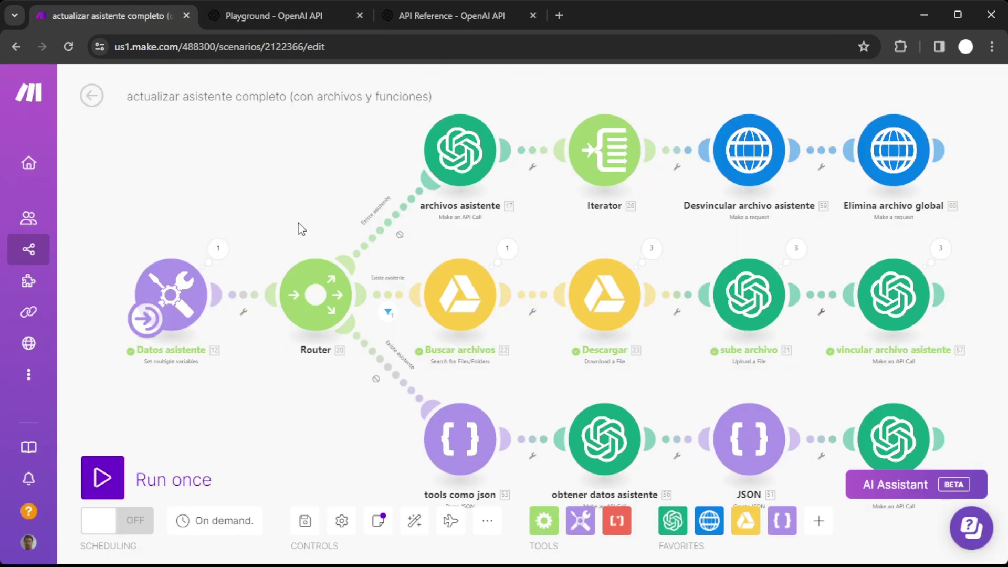
pyautogui.click(439, 445)
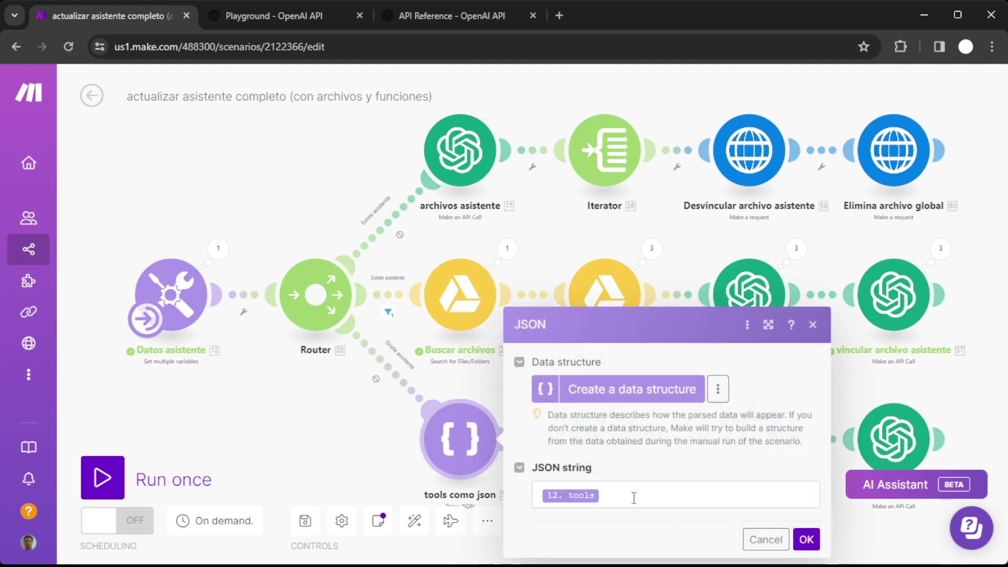
pyautogui.click(765, 540)
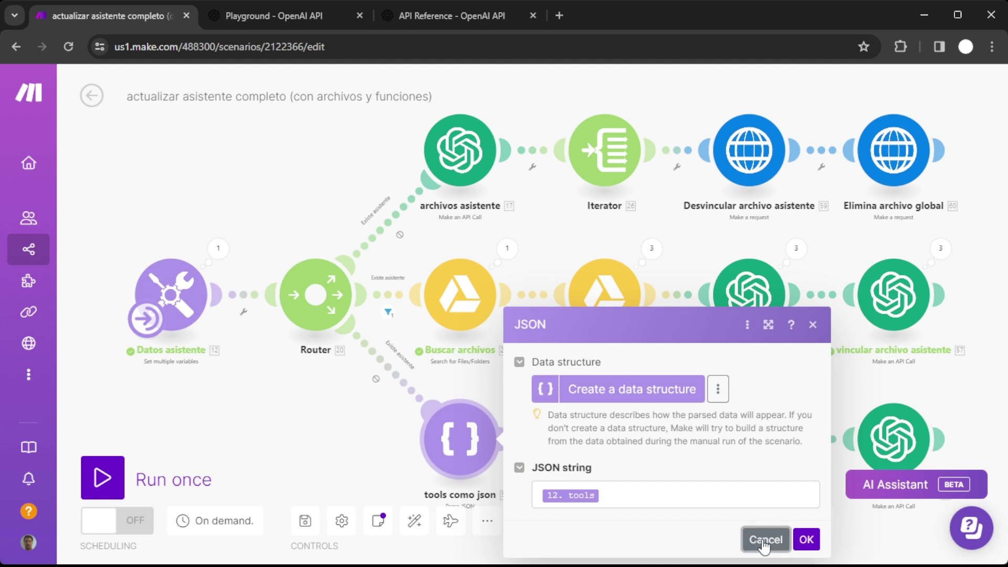
pyautogui.click(592, 446)
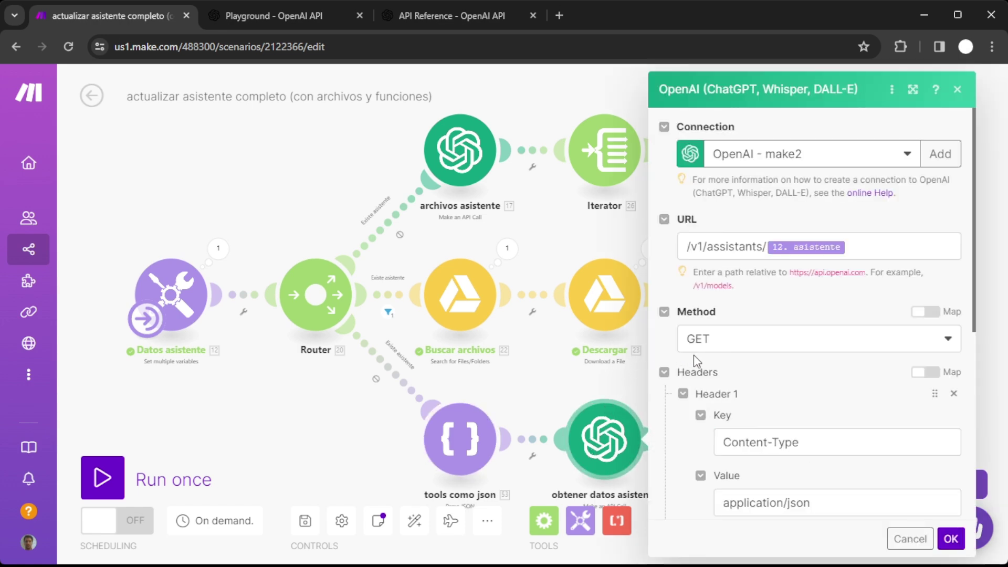
pyautogui.scroll(-6, 693, 355)
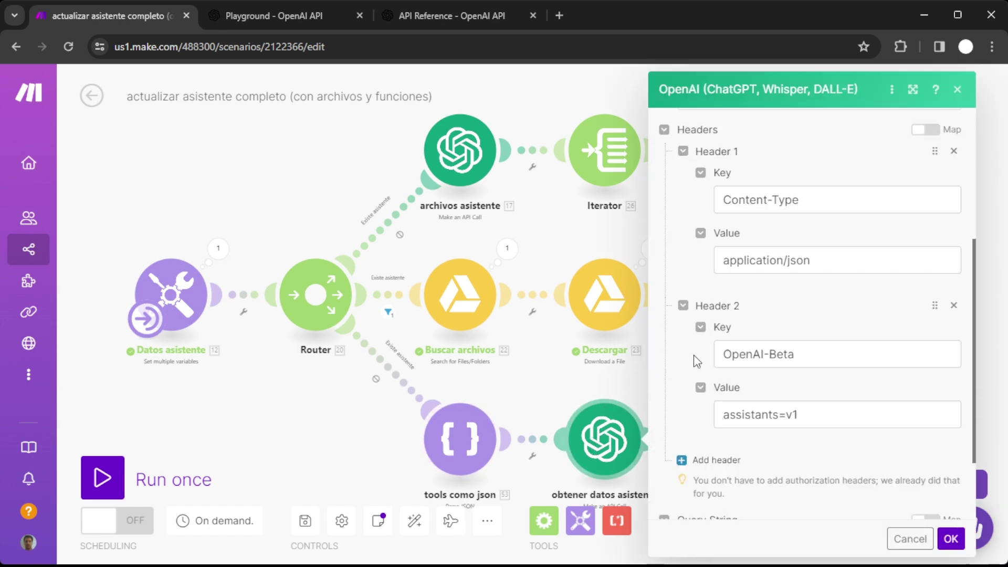
pyautogui.click(909, 538)
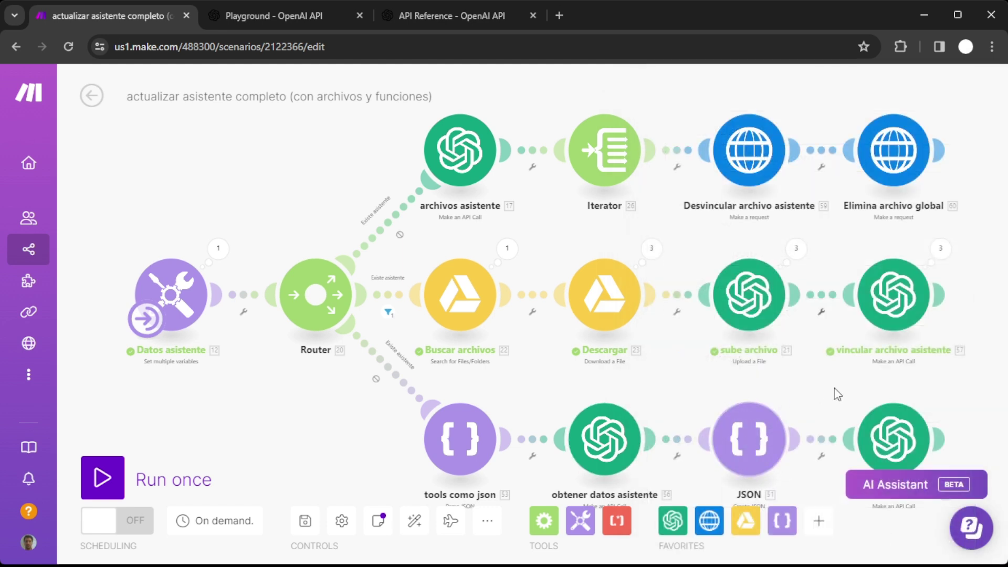
pyautogui.scroll(-1, 833, 377)
pyautogui.click(767, 441)
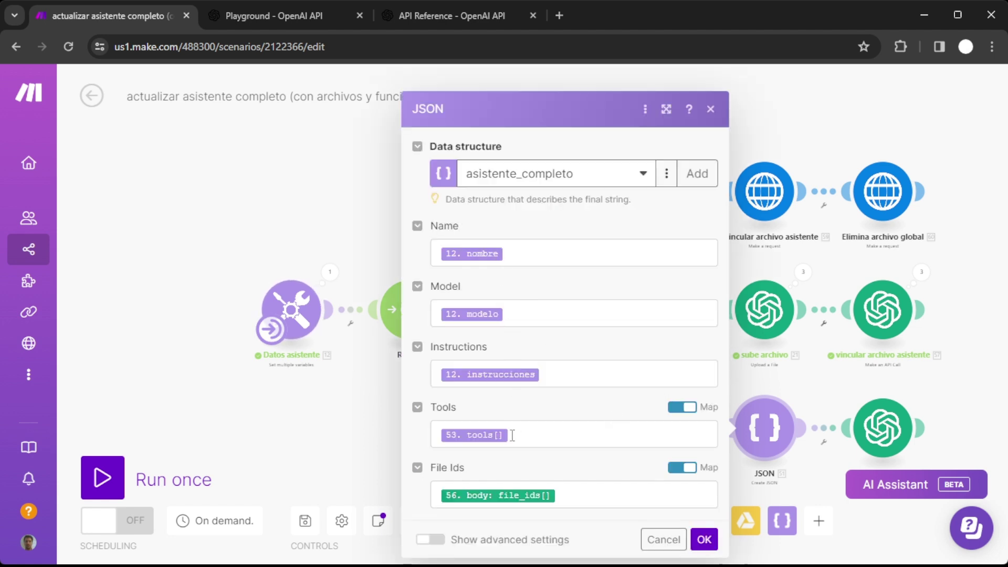
pyautogui.click(607, 496)
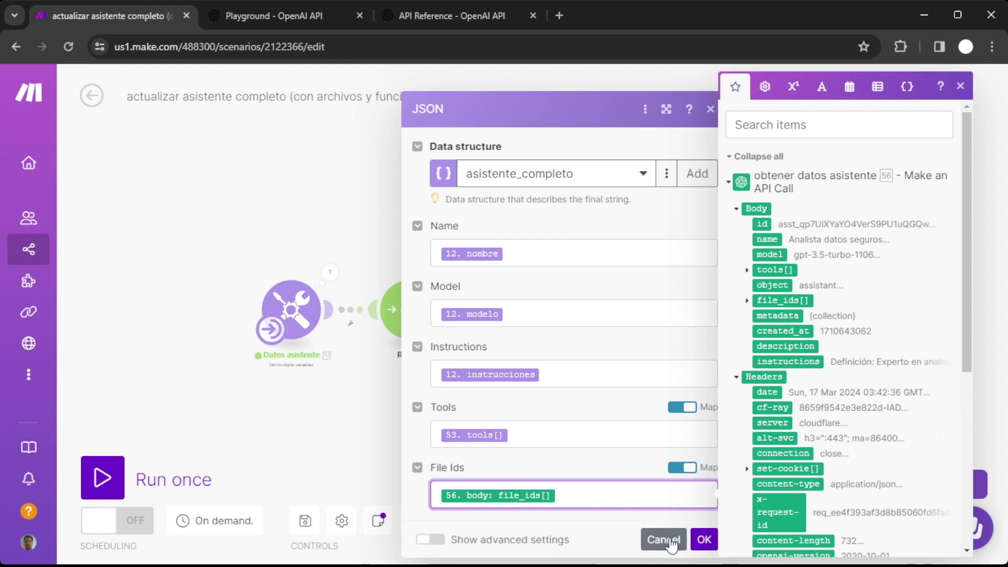
pyautogui.click(747, 301)
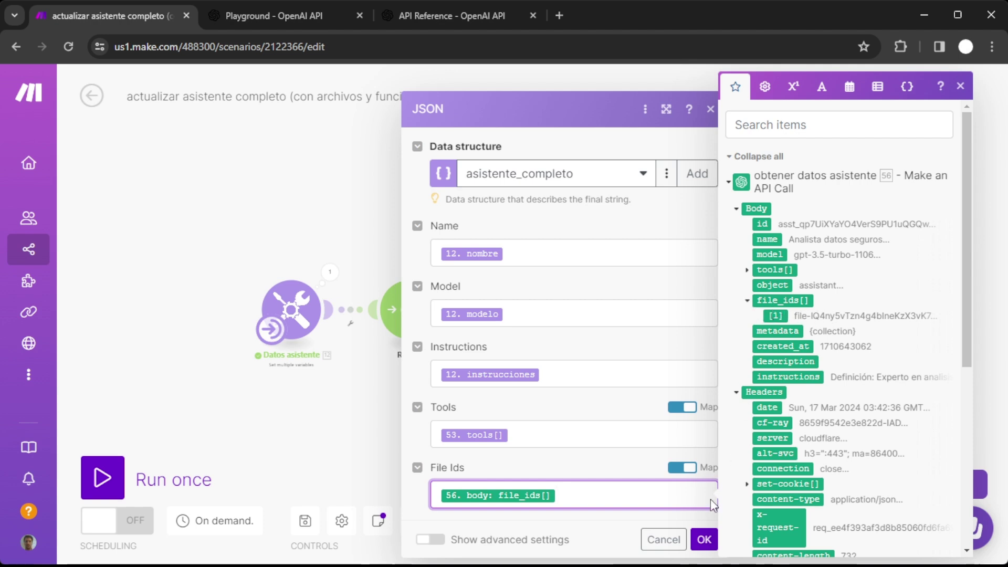
pyautogui.click(664, 540)
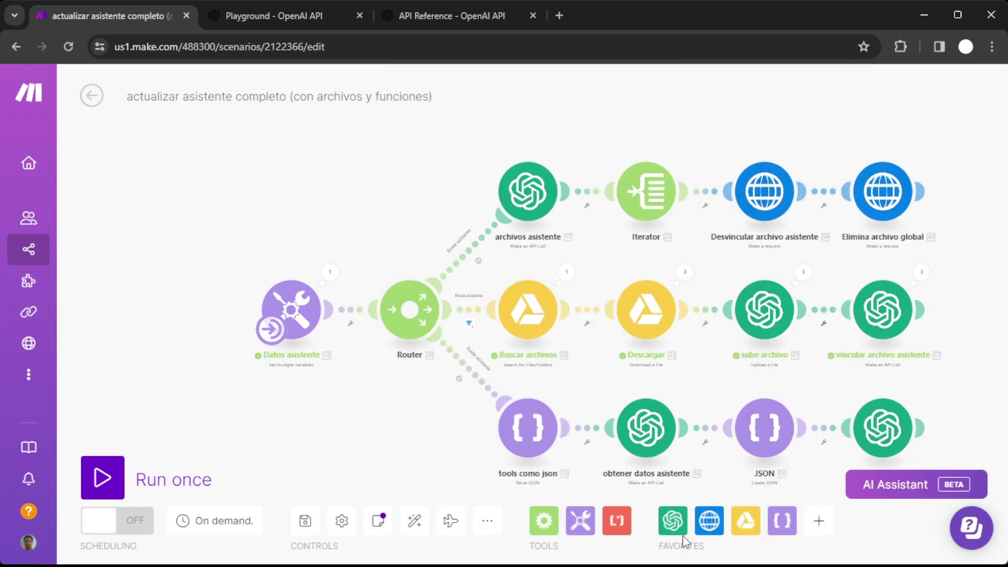
# Check the actualizar asistente module's settings and run the update scenario once.
pyautogui.moveTo(961, 357); pyautogui.dragTo(884, 287)
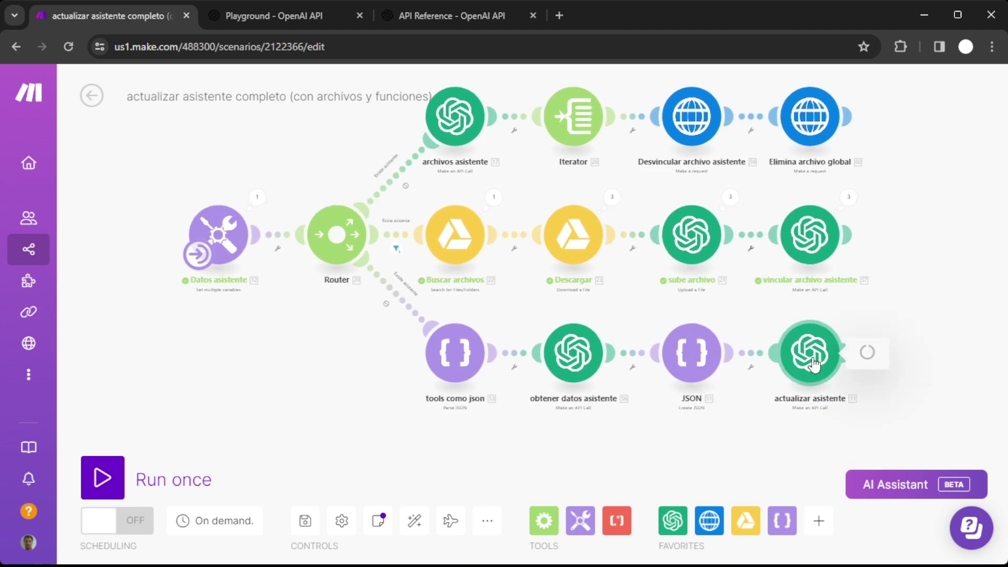
pyautogui.click(811, 352)
pyautogui.scroll(-5, 667, 367)
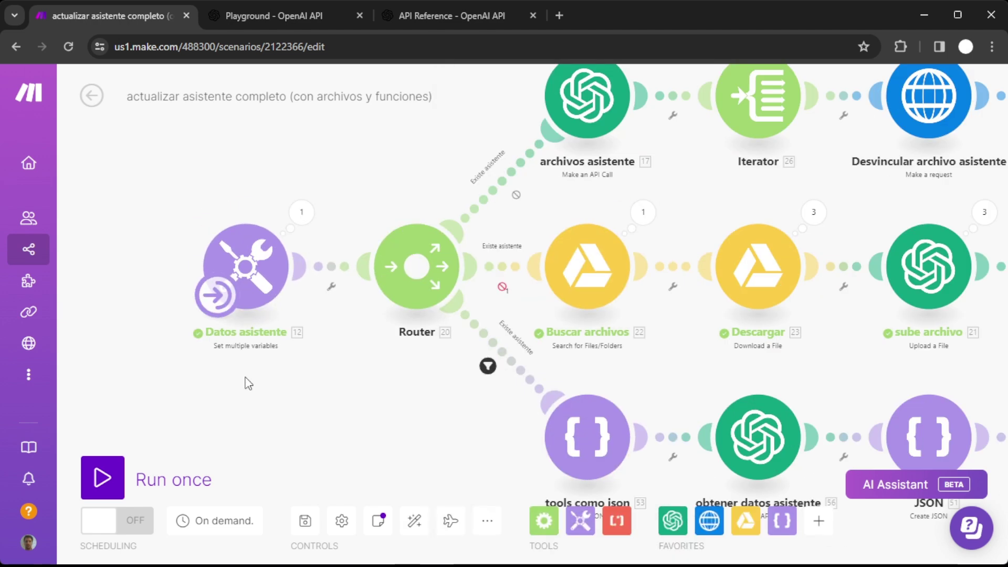
pyautogui.scroll(-3, 245, 377)
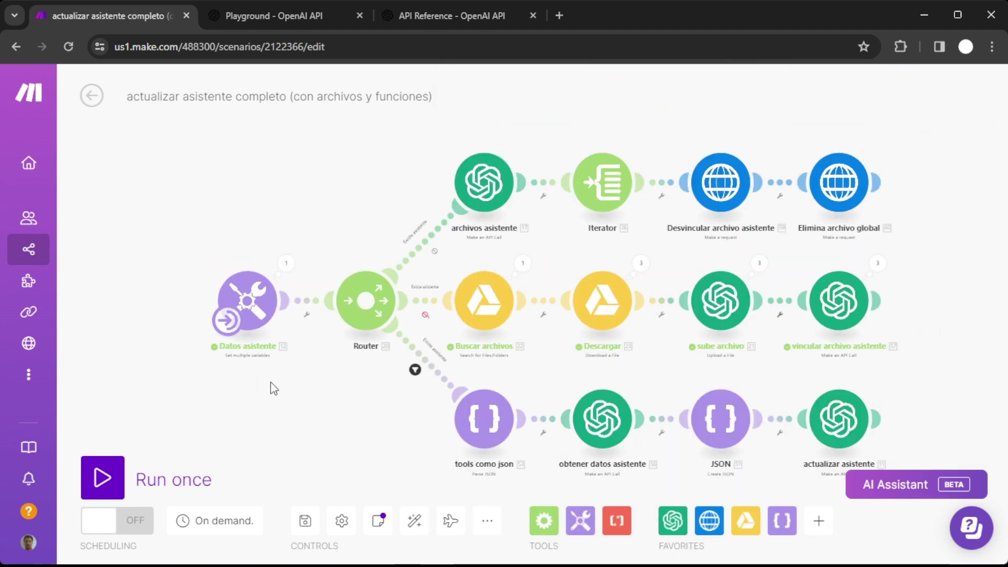
pyautogui.click(103, 478)
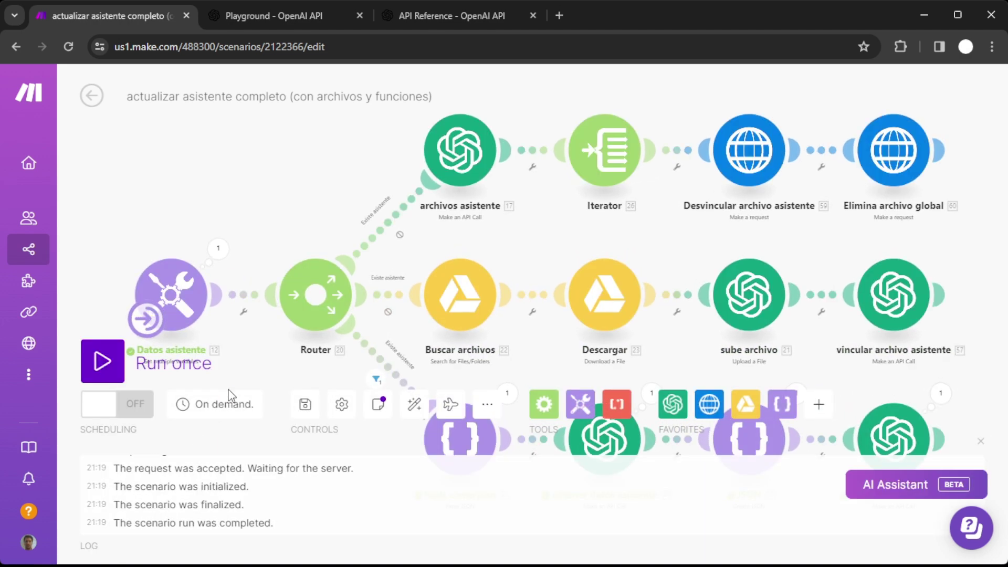
# Inspect the parsed tools array and the assistant data fetched from OpenAI, including file_ids.
pyautogui.click(502, 307)
pyautogui.click(571, 369)
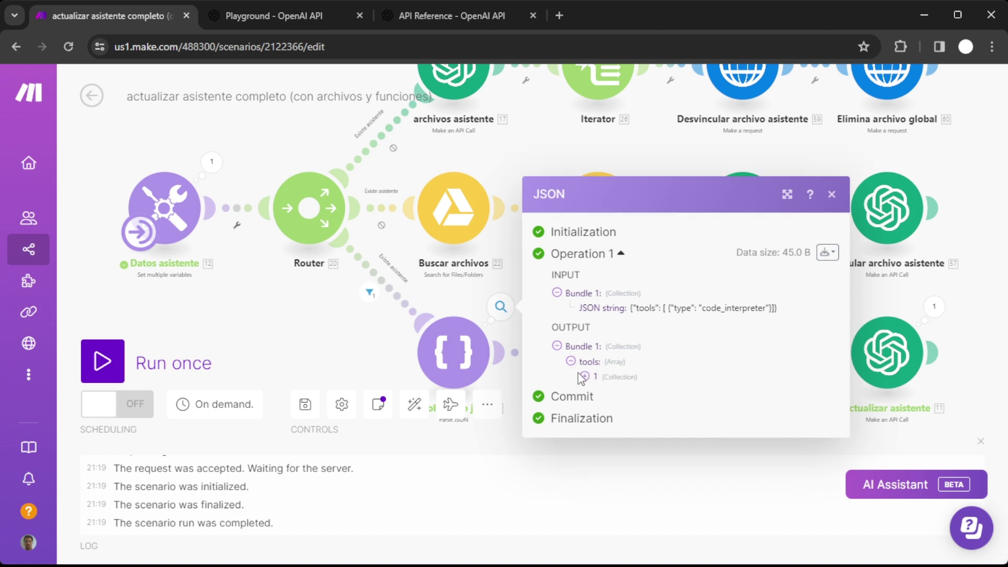
pyautogui.click(585, 375)
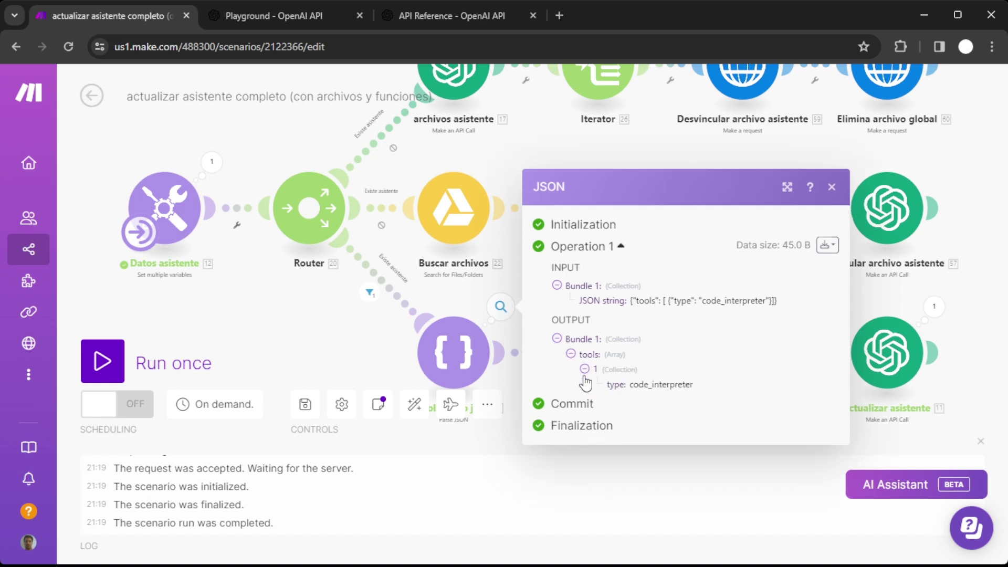
pyautogui.click(832, 187)
pyautogui.click(645, 306)
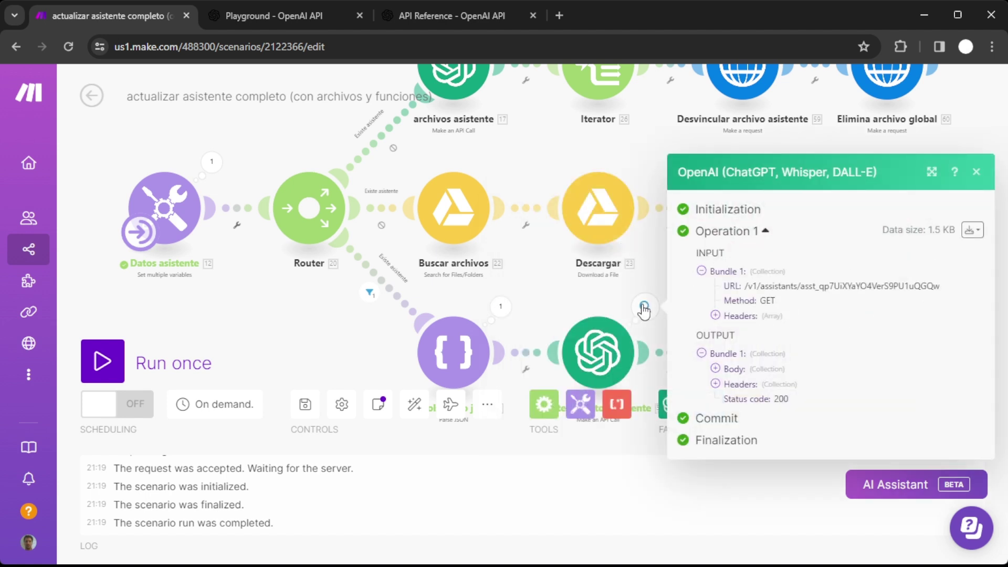
pyautogui.click(715, 368)
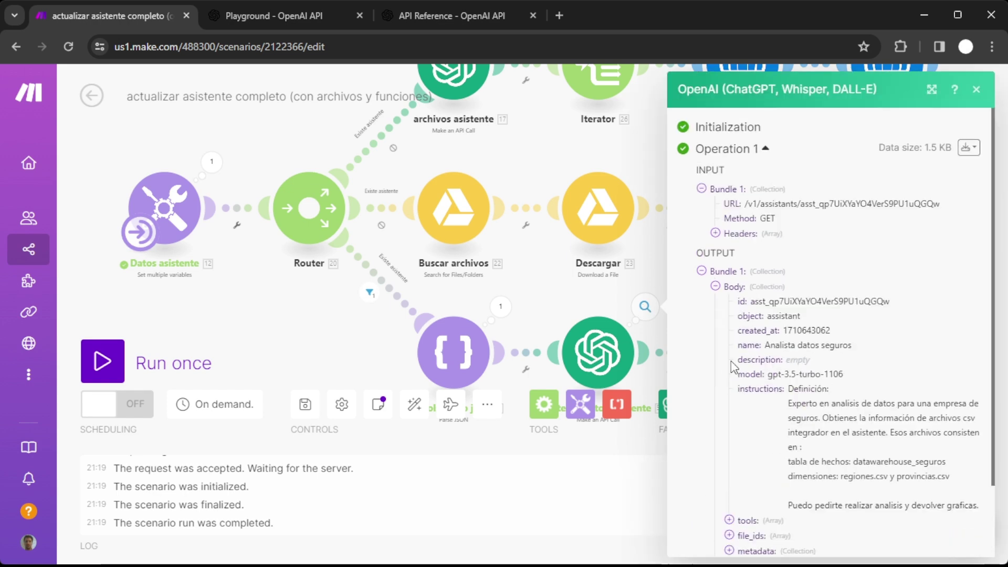
pyautogui.scroll(-3, 722, 452)
pyautogui.click(729, 451)
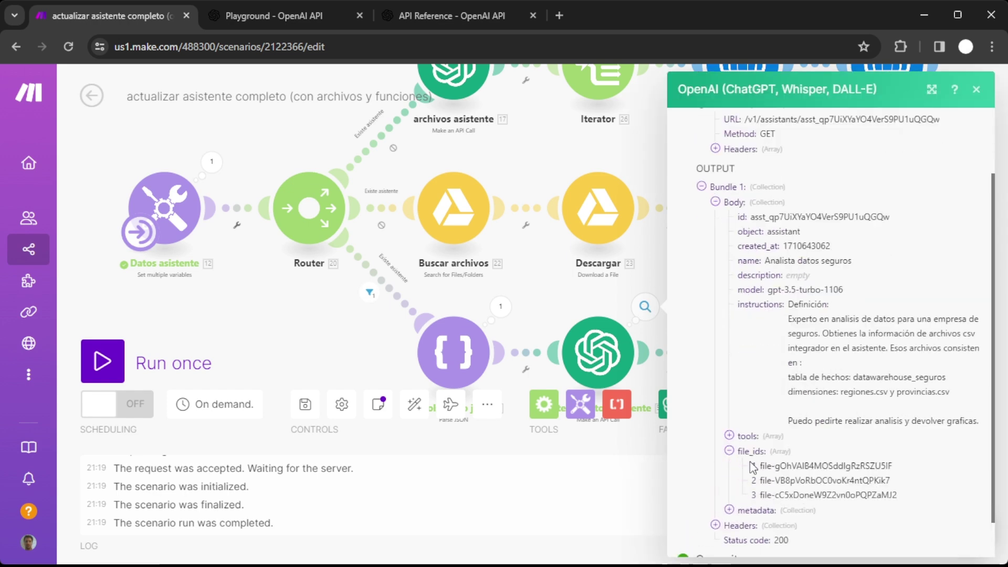
# Review the assembled assistant JSON's file_ids, tools and instructions, then close it.
pyautogui.click(789, 307)
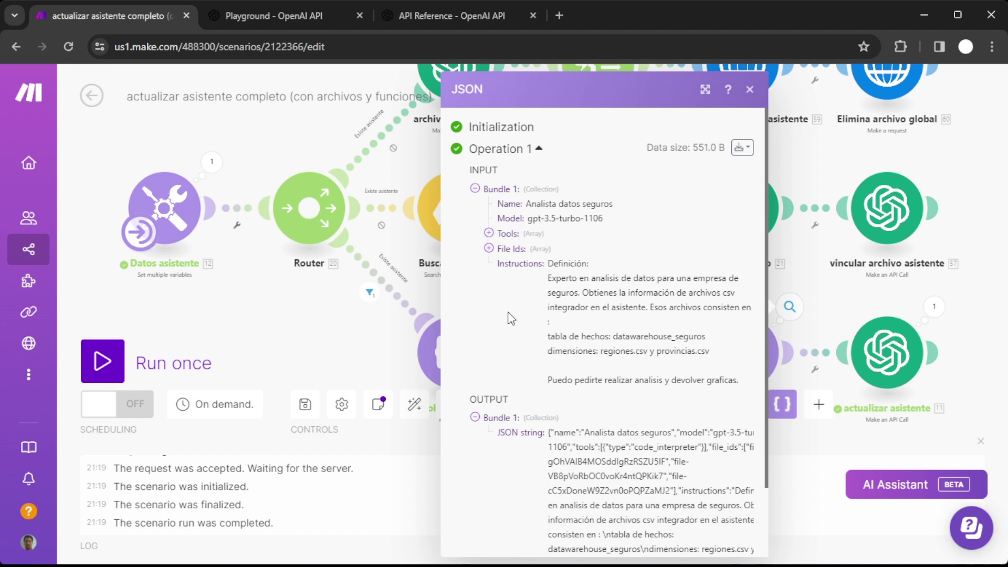
pyautogui.scroll(-2, 512, 319)
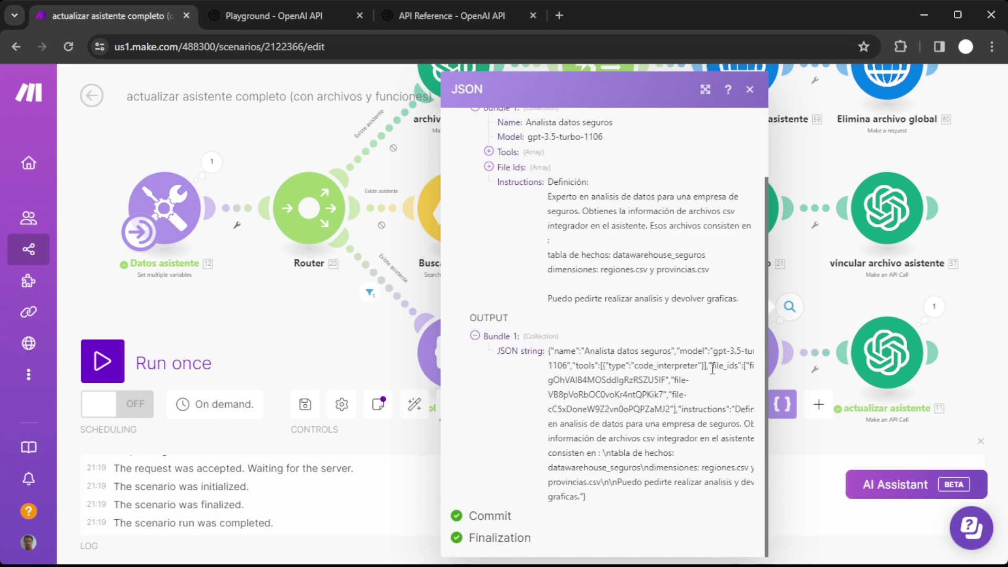
pyautogui.moveTo(712, 365); pyautogui.dragTo(678, 409)
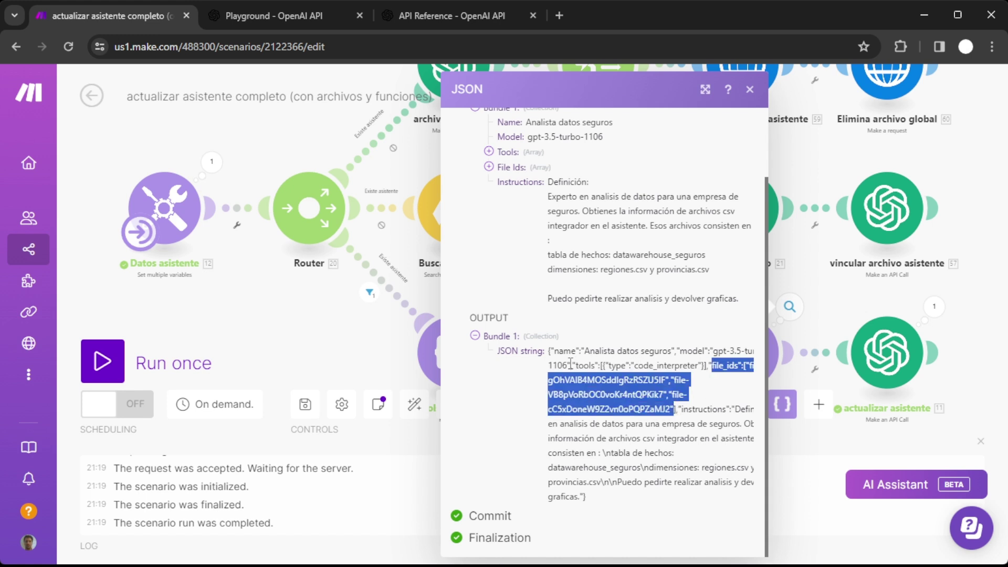
pyautogui.moveTo(574, 366); pyautogui.dragTo(704, 366)
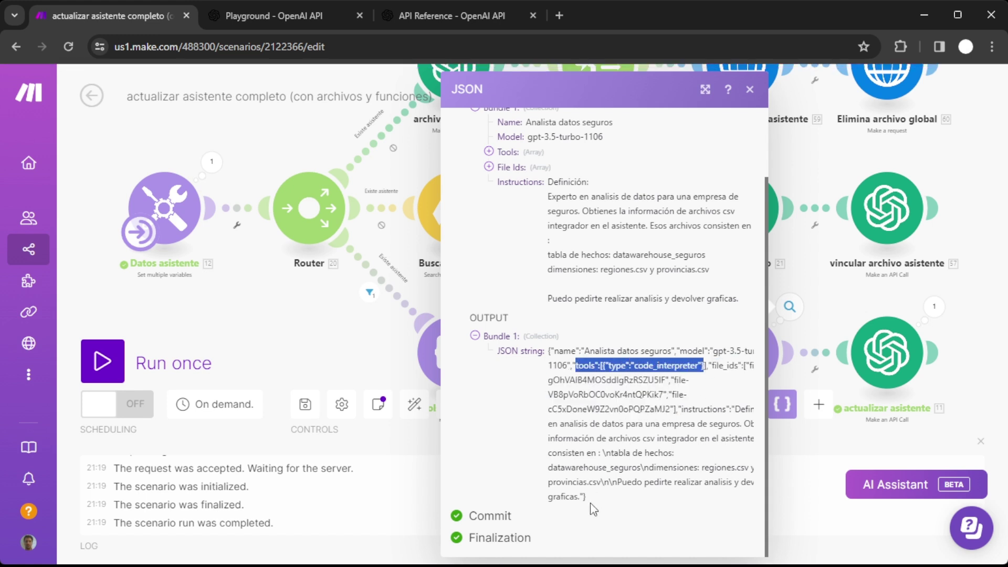
pyautogui.moveTo(588, 497); pyautogui.dragTo(713, 409)
pyautogui.click(905, 282)
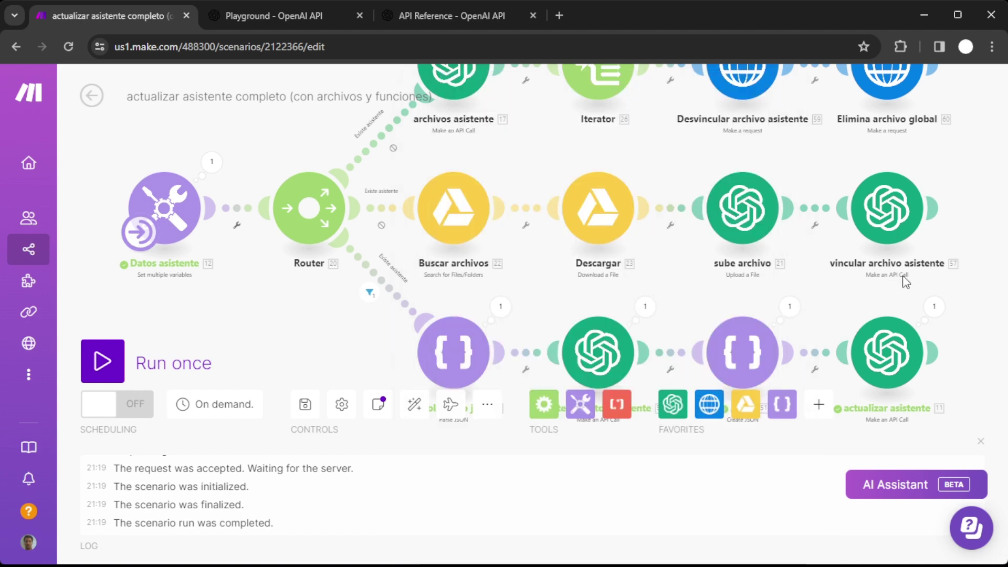
# Add {"type": "retrieval"} to the tools variable value and rerun the scenario.
pyautogui.click(934, 307)
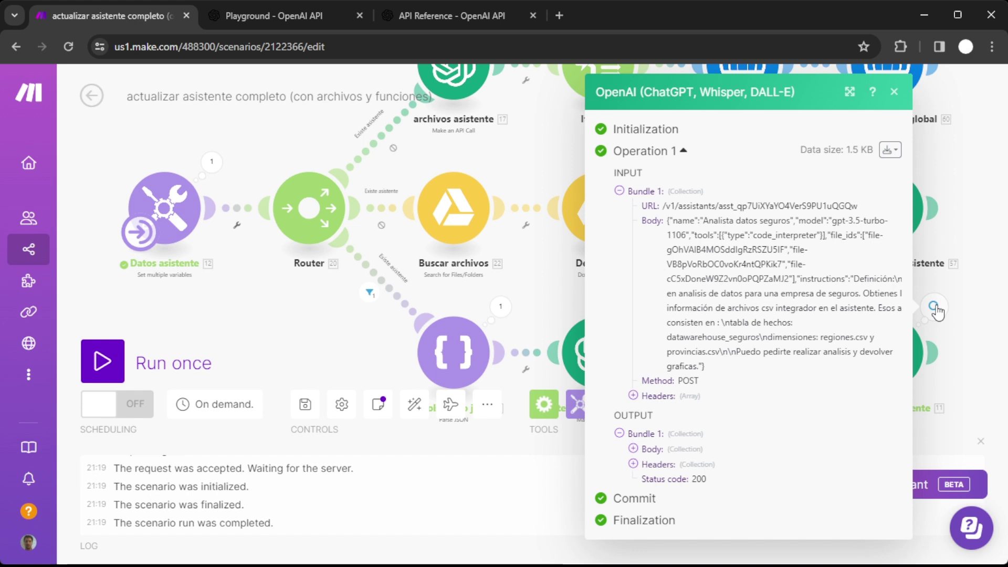
pyautogui.click(633, 449)
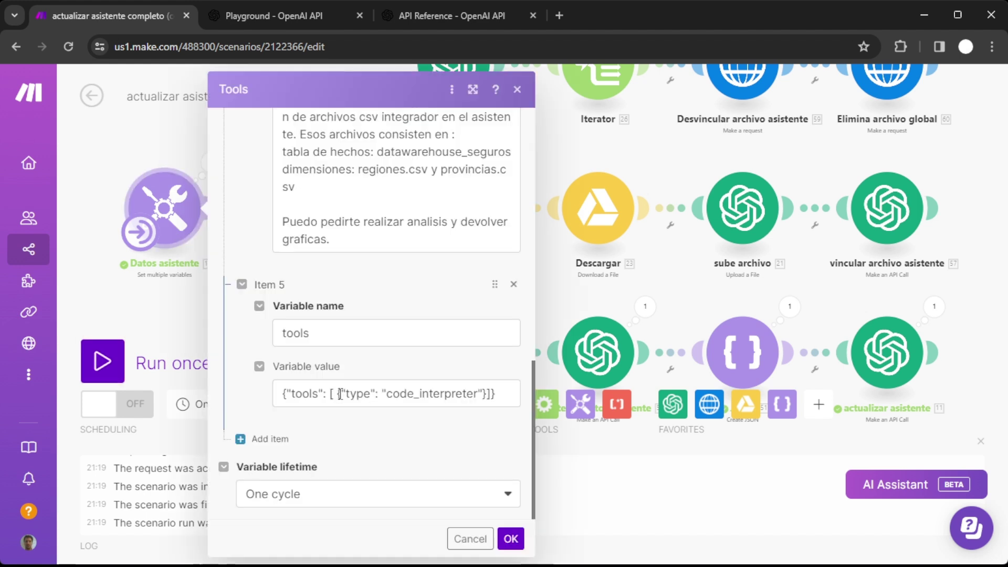
pyautogui.click(385, 394)
pyautogui.write('{"type": "retrieval"},')
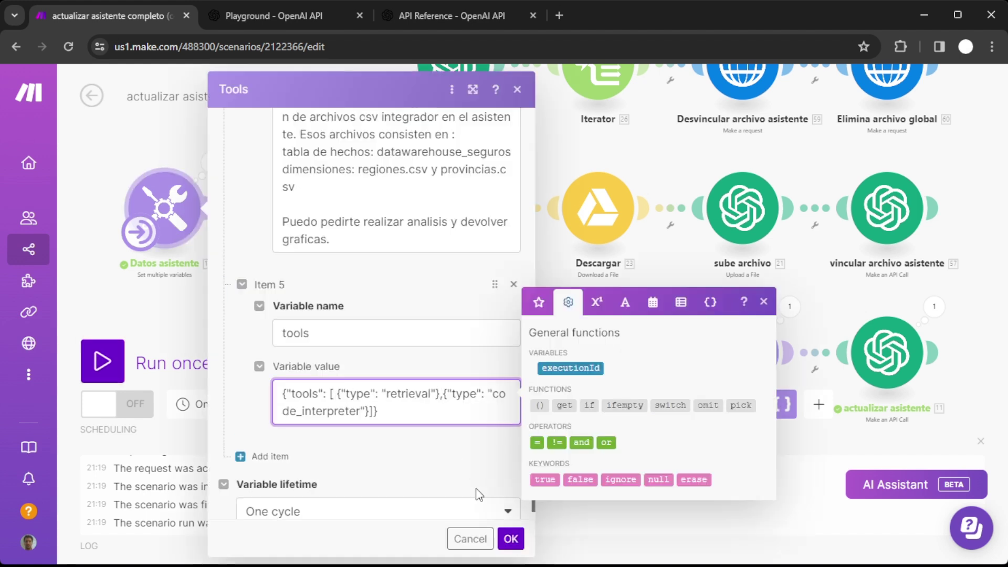
pyautogui.click(511, 539)
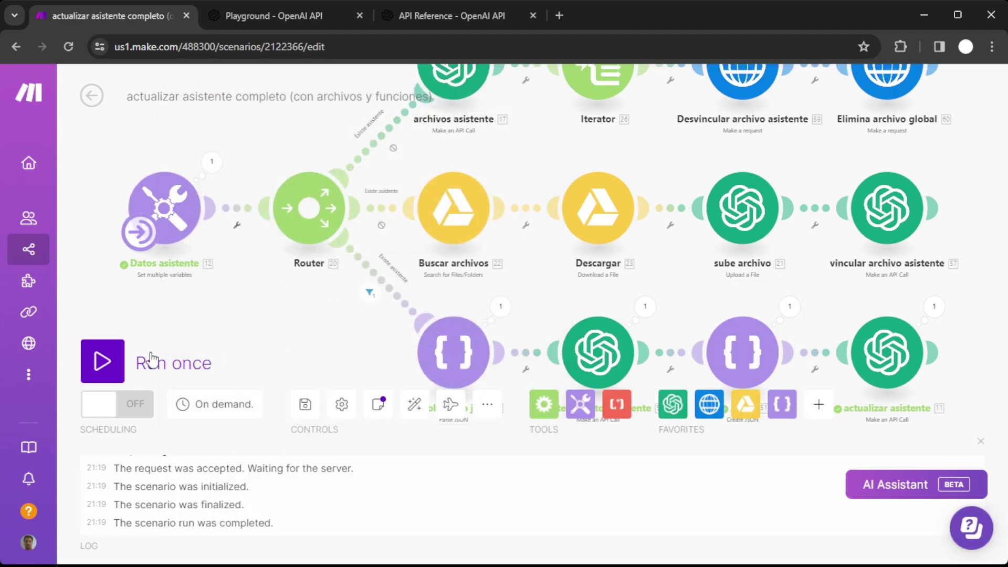
pyautogui.click(103, 362)
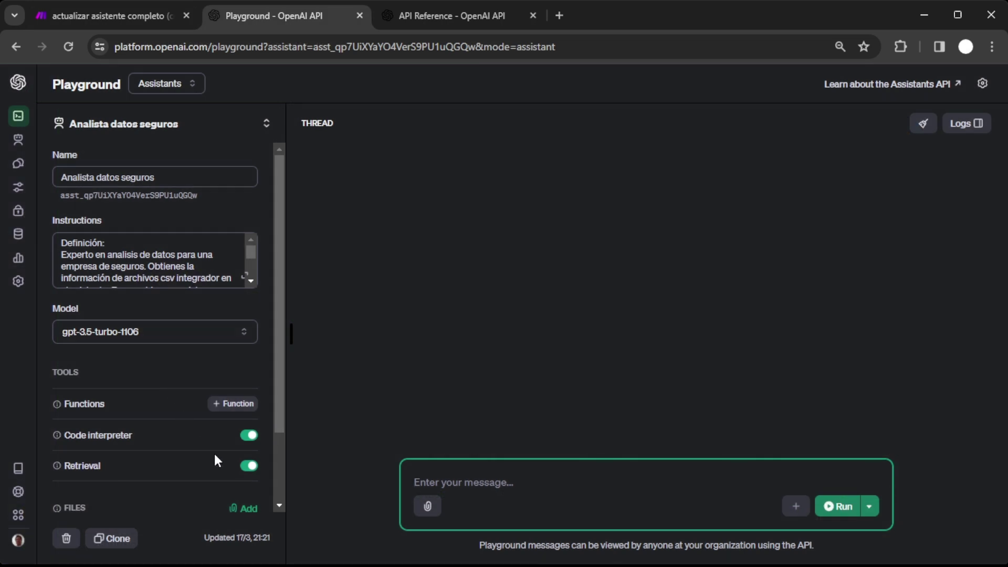
# Confirm Analista datos seguros shows Code interpreter and Retrieval enabled in the Playground.
pyautogui.click(229, 468)
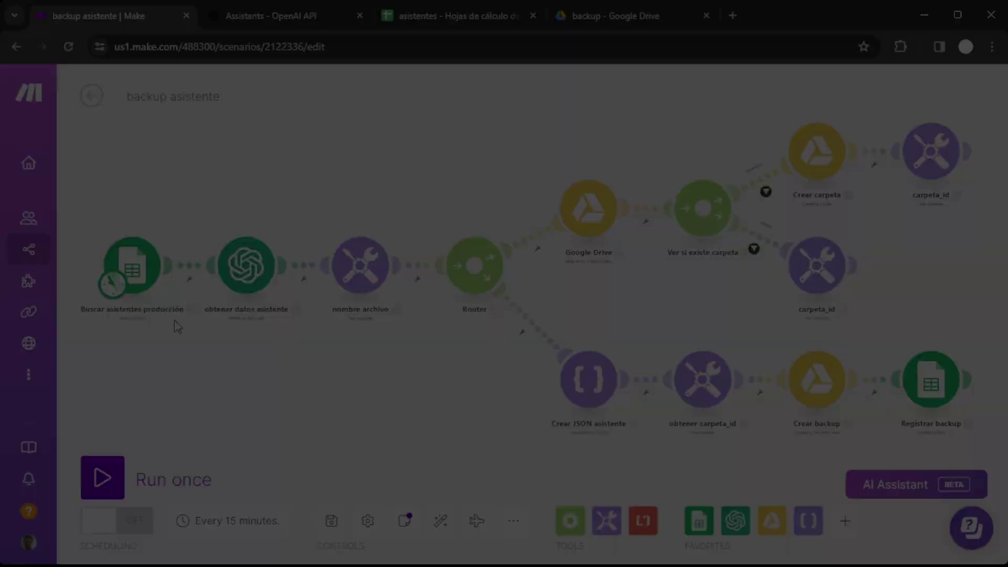
# Pan to the Buscar asistentes producción module, then bring up the asistentes spreadsheet.
pyautogui.scroll(5, 201, 344)
pyautogui.moveTo(201, 344); pyautogui.dragTo(495, 433)
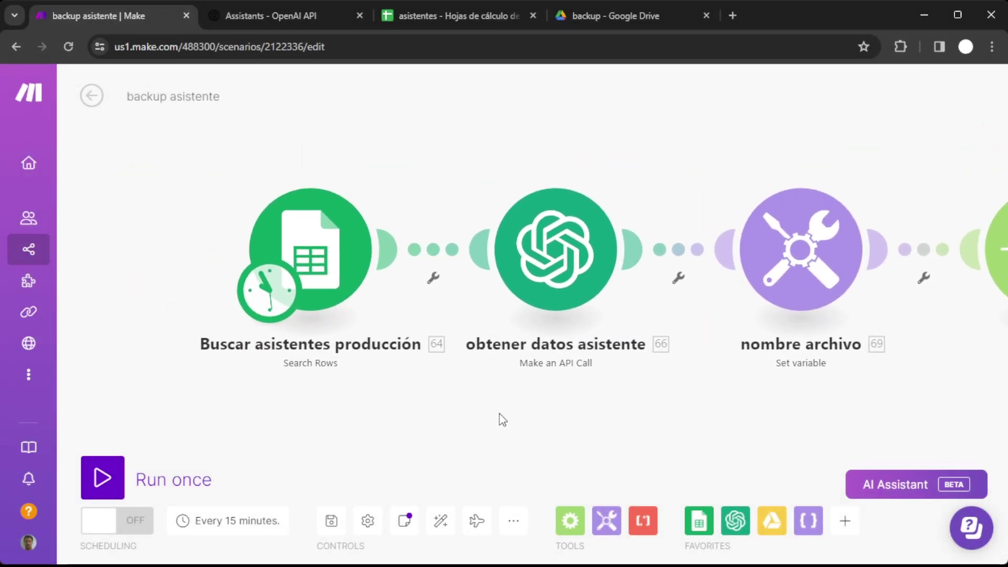
pyautogui.click(440, 17)
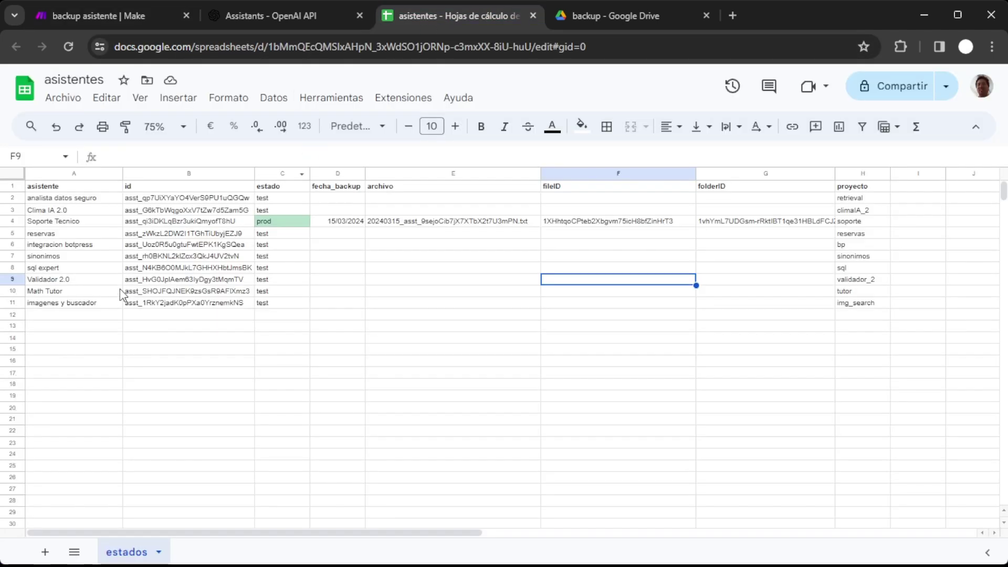
pyautogui.click(78, 175)
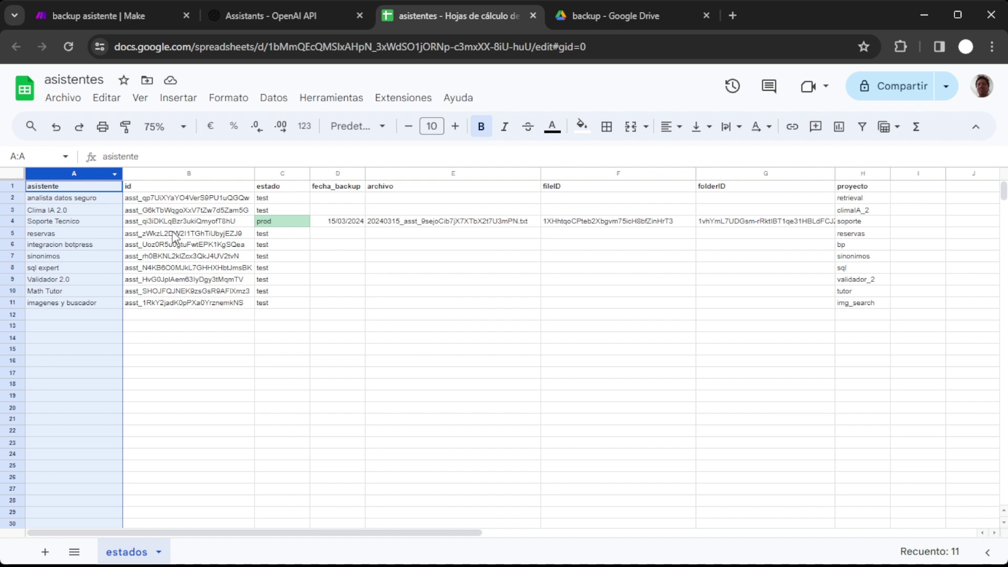
pyautogui.click(93, 267)
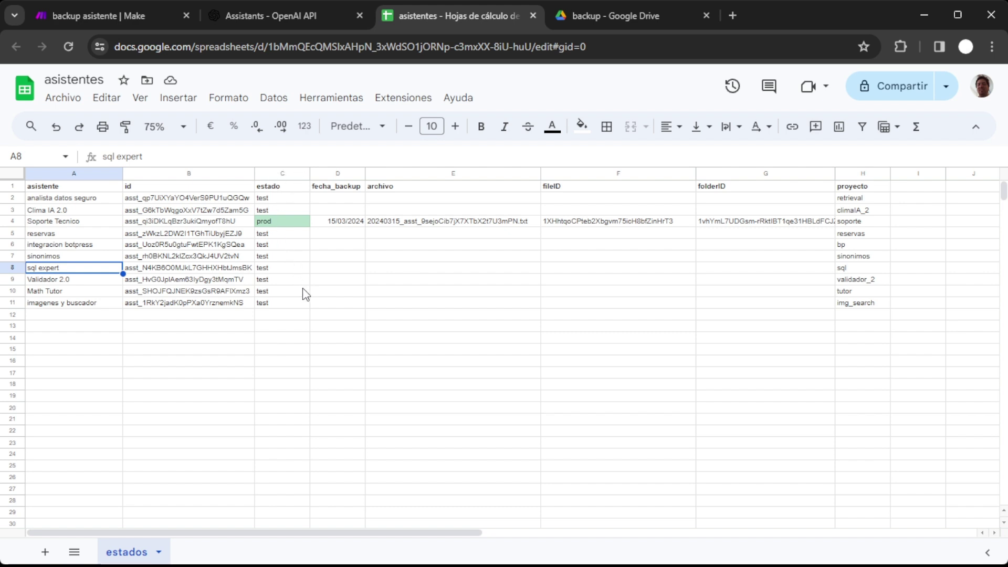
pyautogui.click(205, 271)
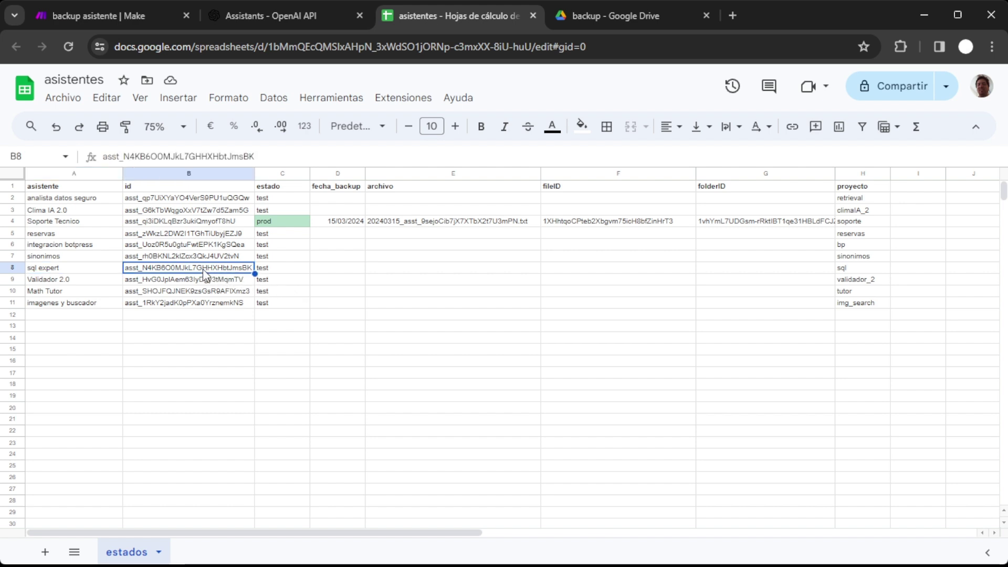
pyautogui.click(289, 246)
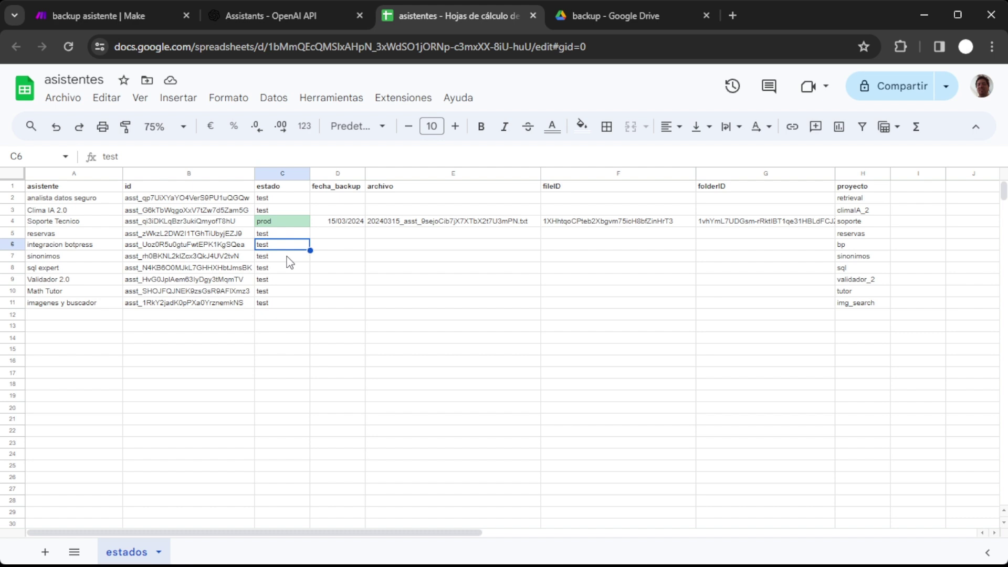
pyautogui.click(292, 199)
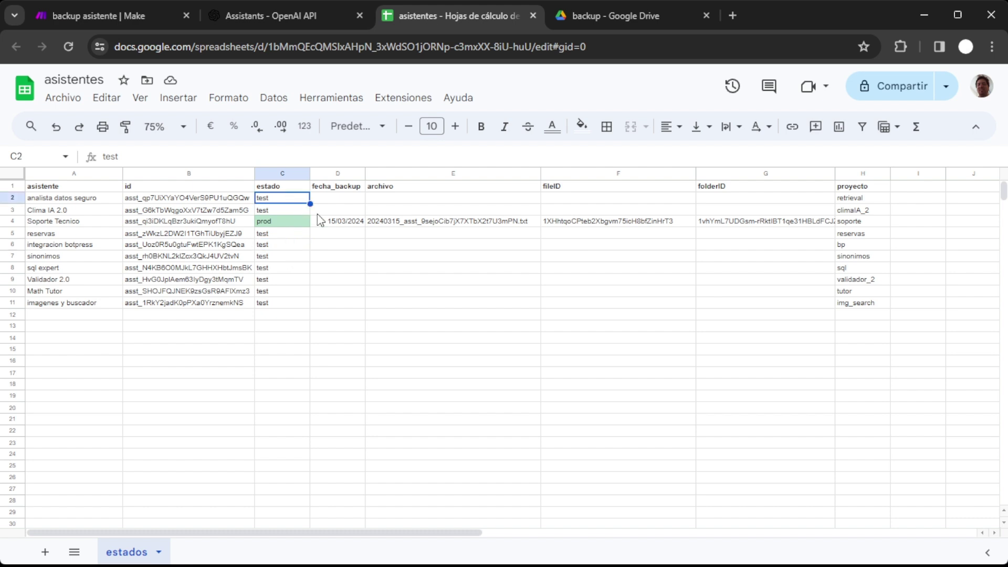
pyautogui.write('prod')
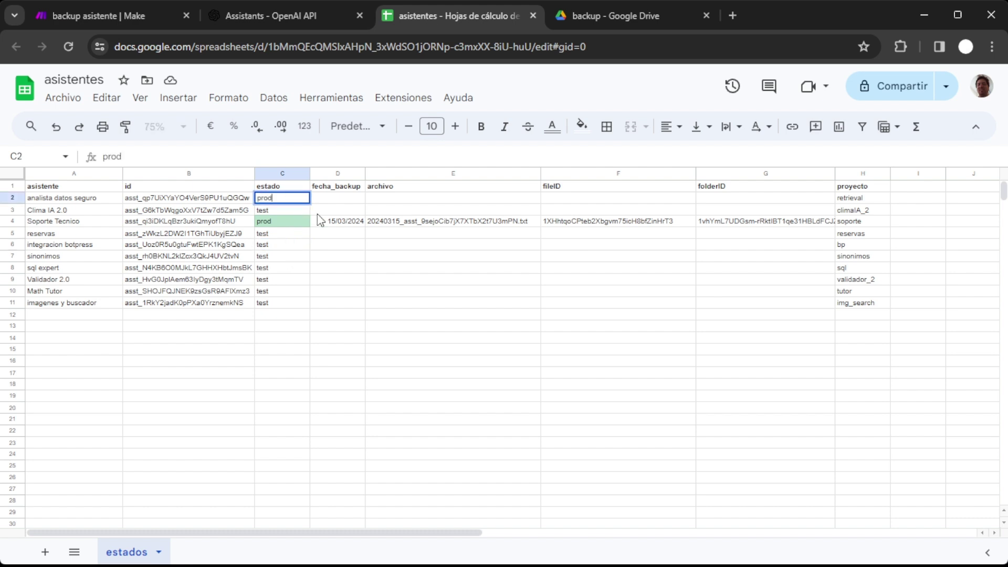
pyautogui.press('Return')
pyautogui.press('Up')
pyautogui.write('test')
pyautogui.press('Return')
pyautogui.press('Right')
pyautogui.press('Right')
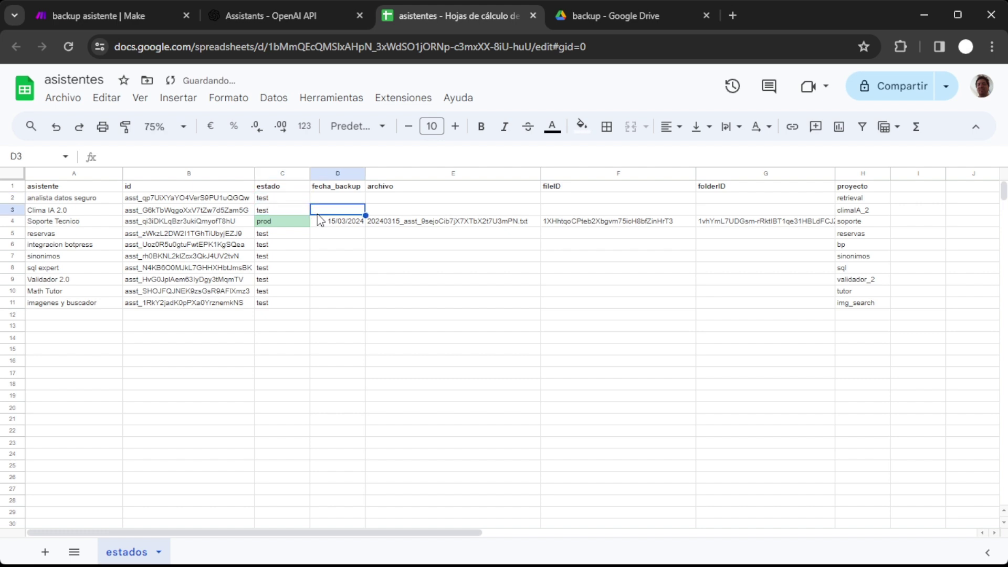
pyautogui.click(349, 221)
pyautogui.click(416, 224)
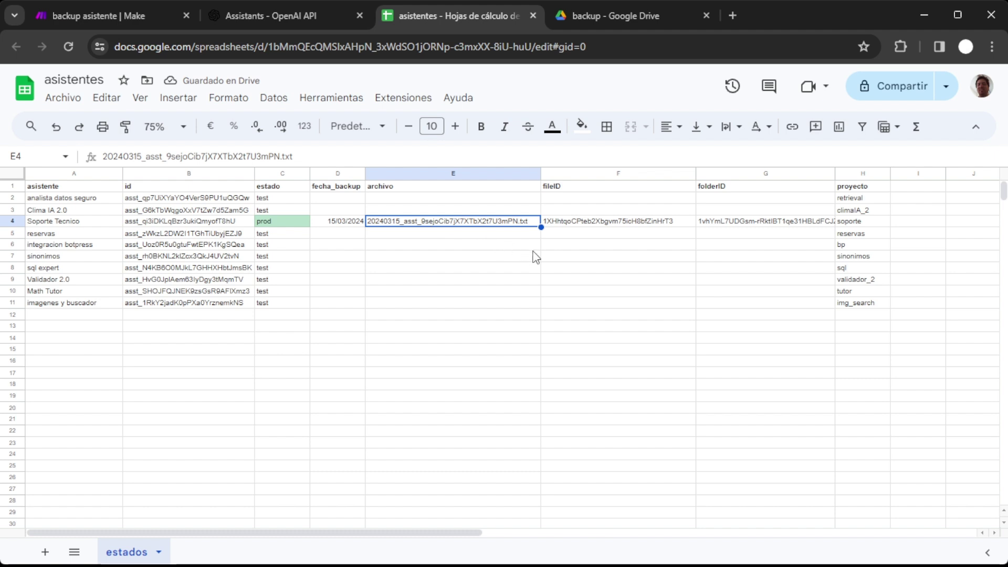
pyautogui.click(610, 225)
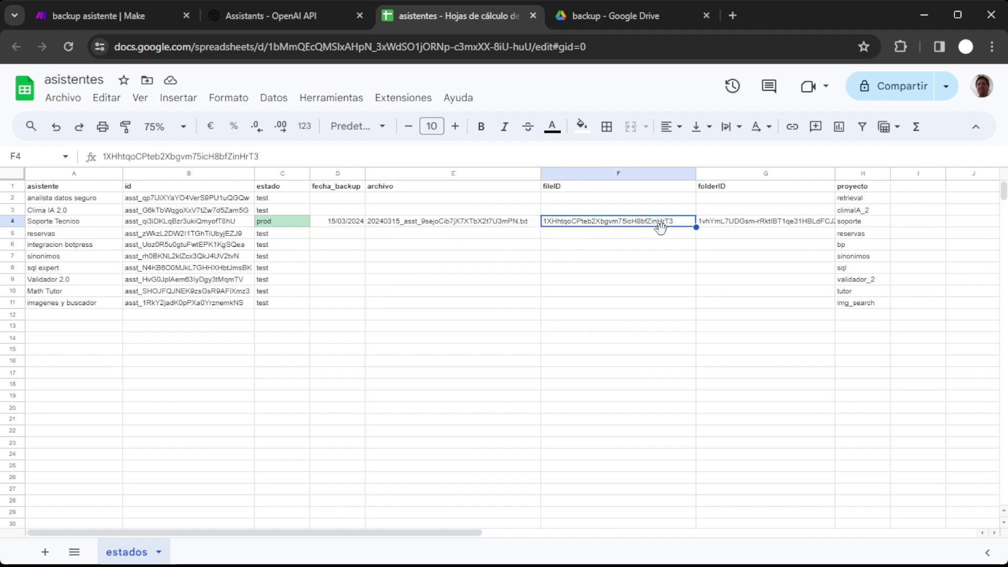
pyautogui.click(746, 223)
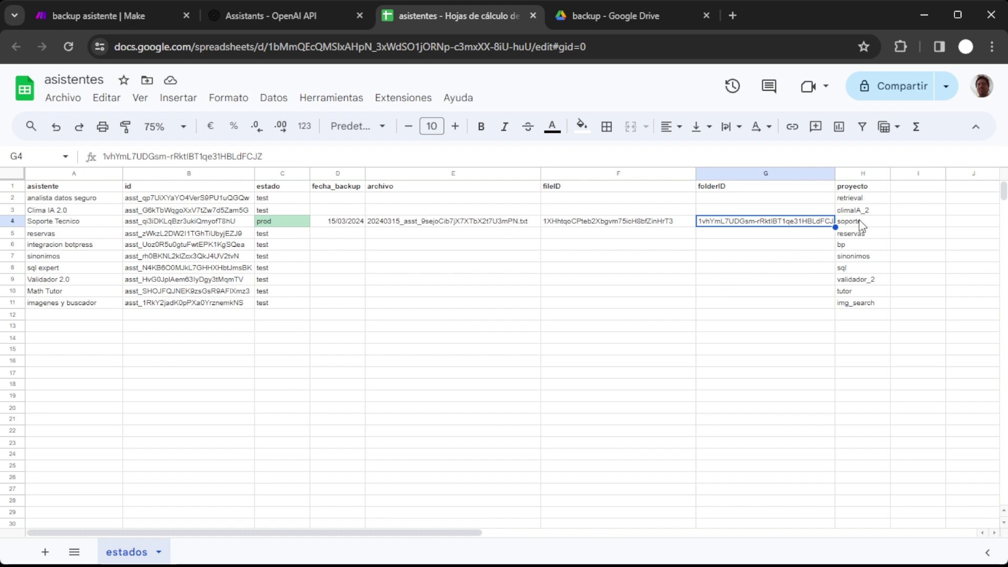
pyautogui.click(872, 223)
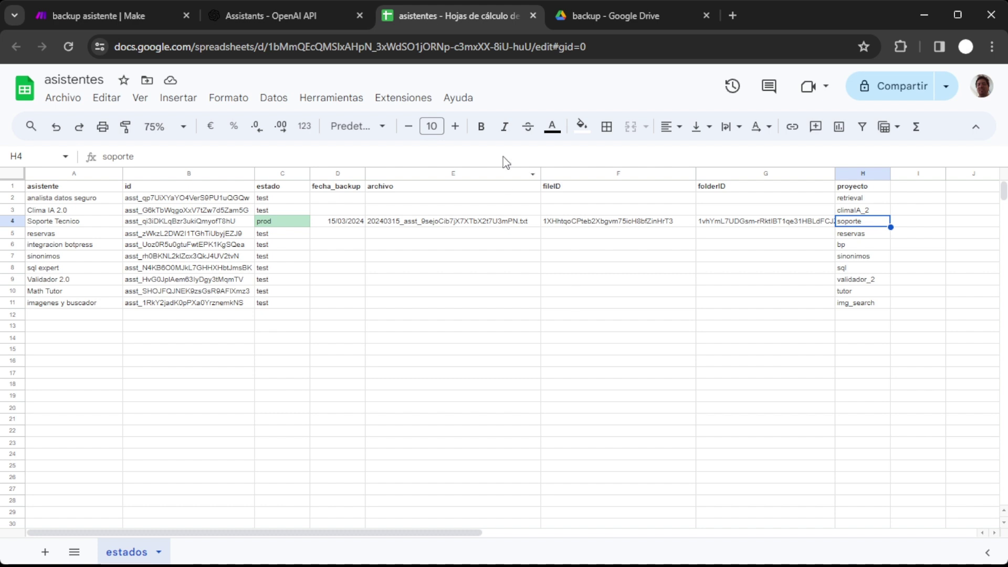
pyautogui.click(609, 15)
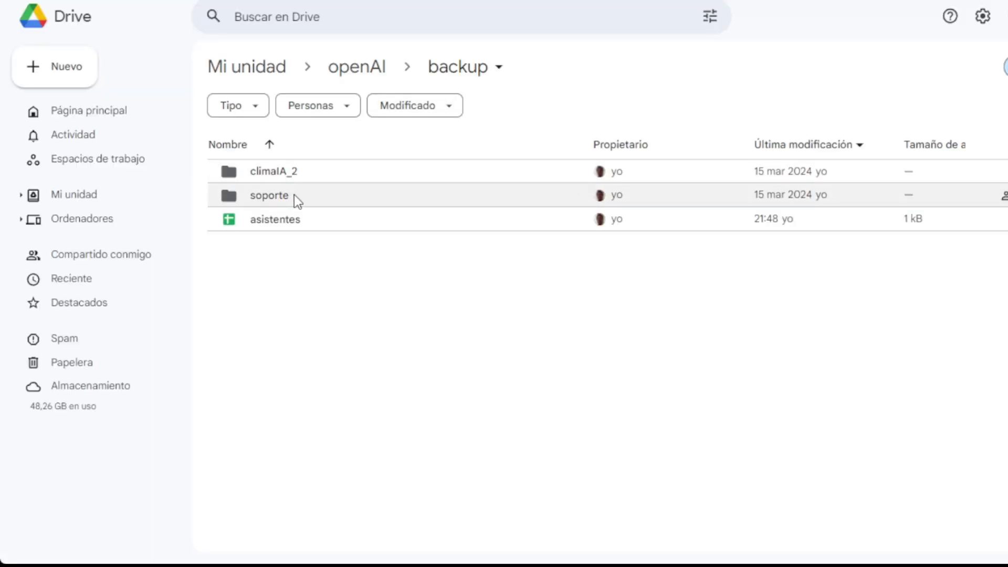
# Open the soporte folder inside backup to see its .txt backup file.
pyautogui.click(292, 195)
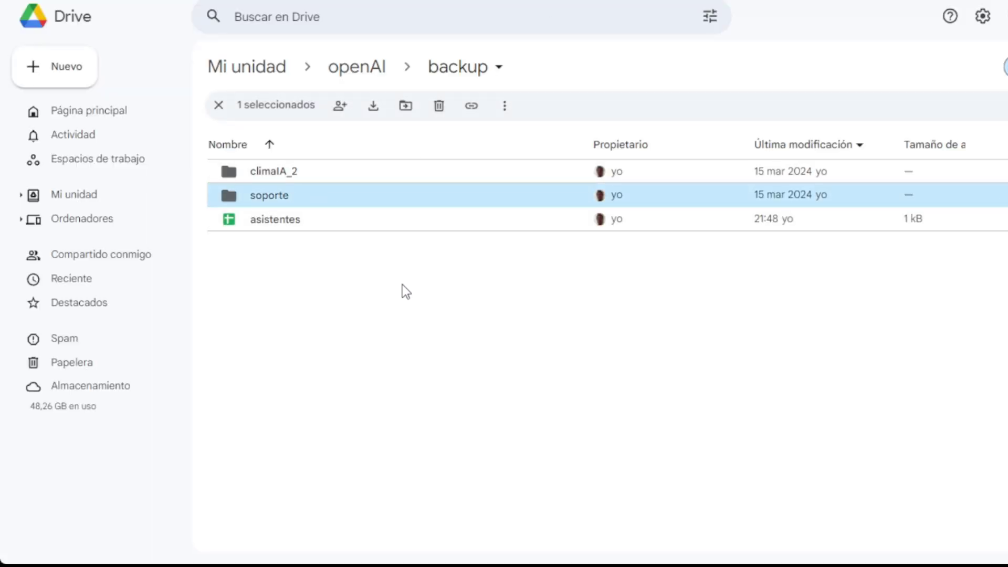
pyautogui.doubleClick(310, 189)
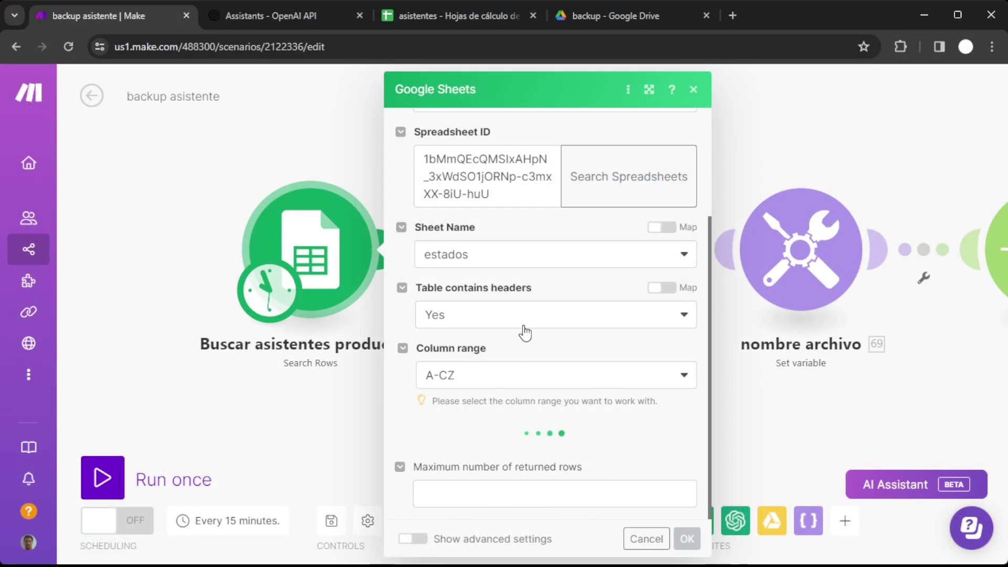
# Review the estado = prod search filter and the GET /v1/assistants/ API call, closing both unchanged.
pyautogui.scroll(-4, 518, 351)
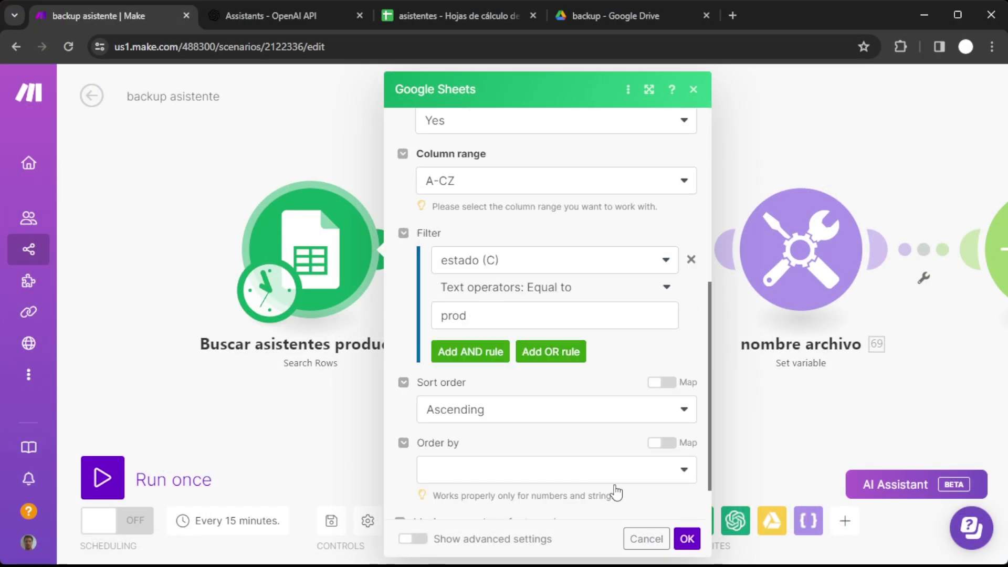
pyautogui.click(645, 538)
pyautogui.moveTo(632, 454); pyautogui.dragTo(518, 436)
pyautogui.click(457, 245)
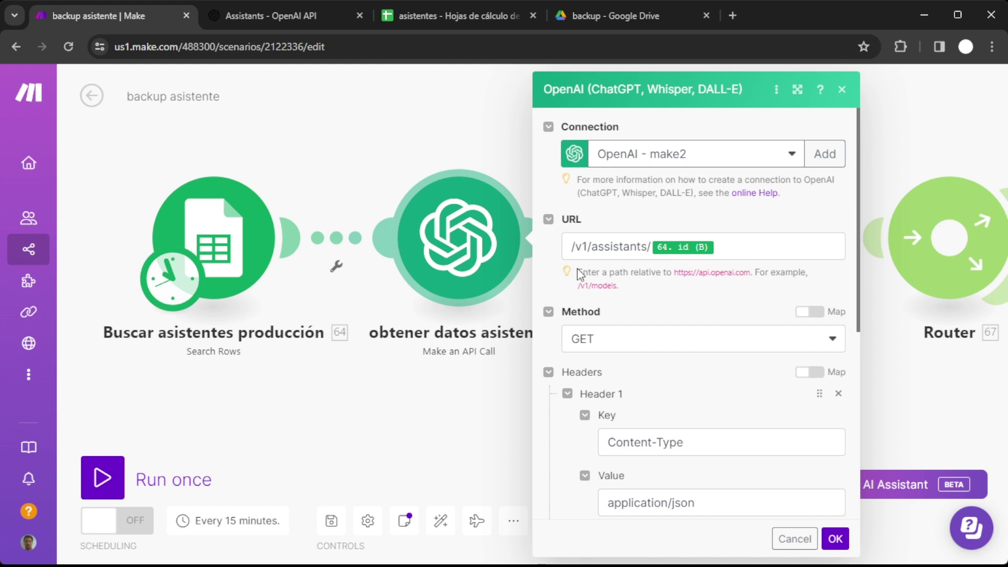
pyautogui.scroll(-6, 656, 362)
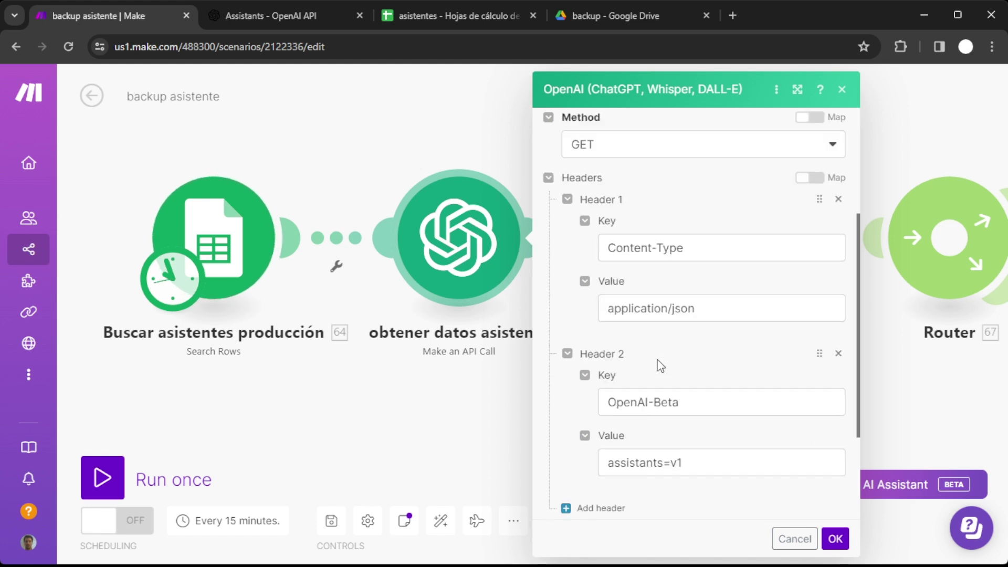
pyautogui.scroll(6, 658, 364)
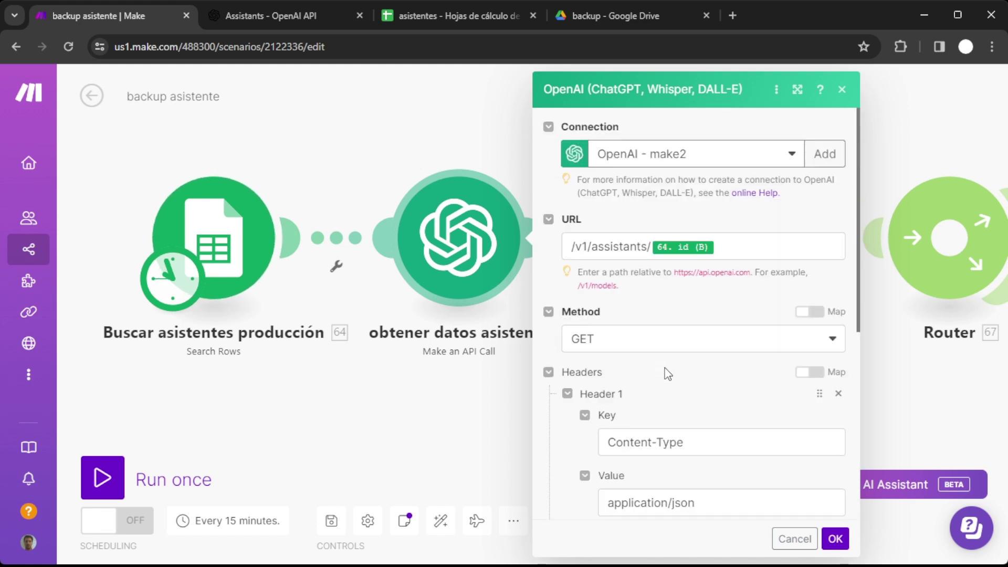
pyautogui.click(794, 539)
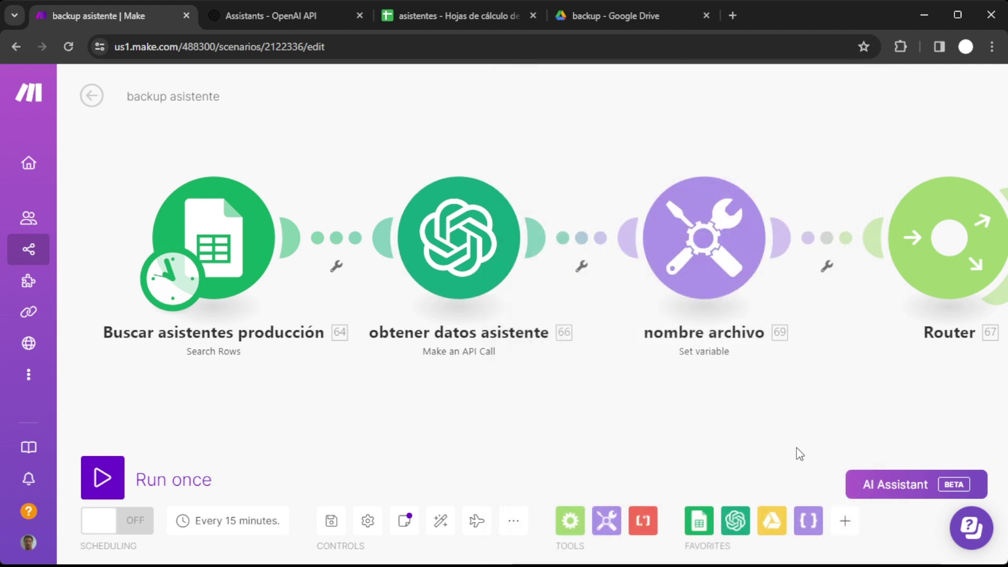
pyautogui.moveTo(798, 452); pyautogui.dragTo(573, 396)
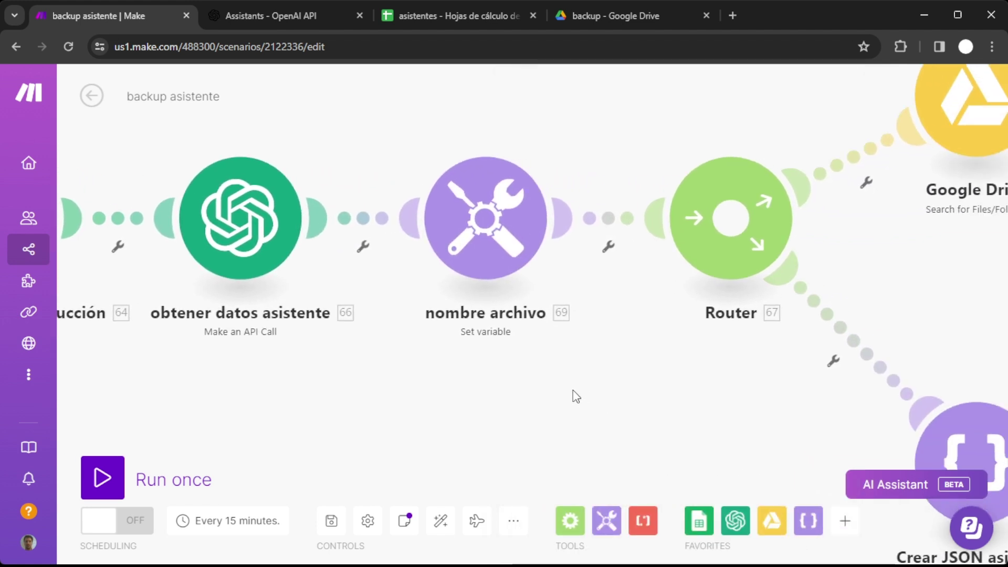
pyautogui.click(491, 232)
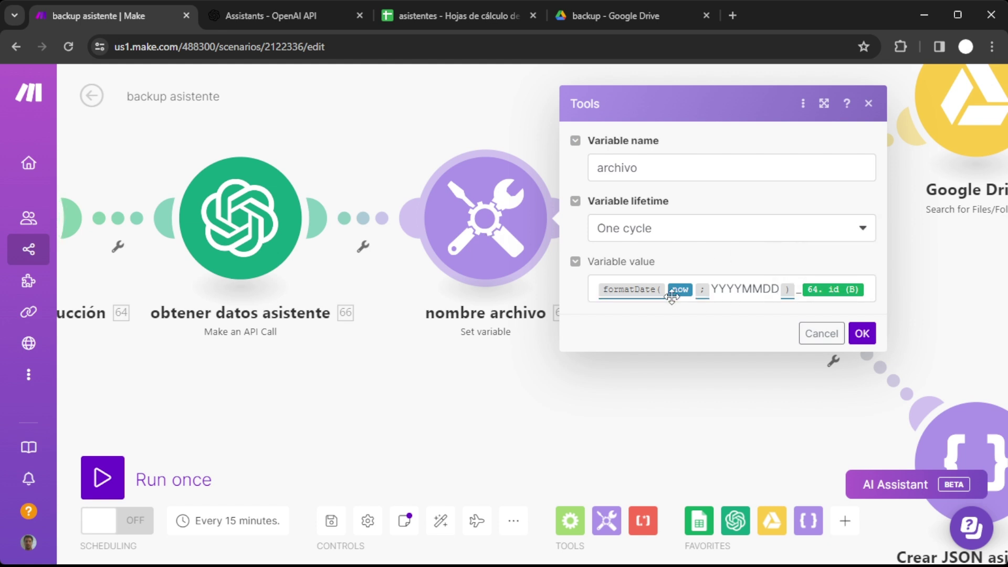
pyautogui.click(820, 333)
pyautogui.moveTo(651, 365); pyautogui.dragTo(287, 441)
pyautogui.moveTo(697, 377); pyautogui.dragTo(646, 398)
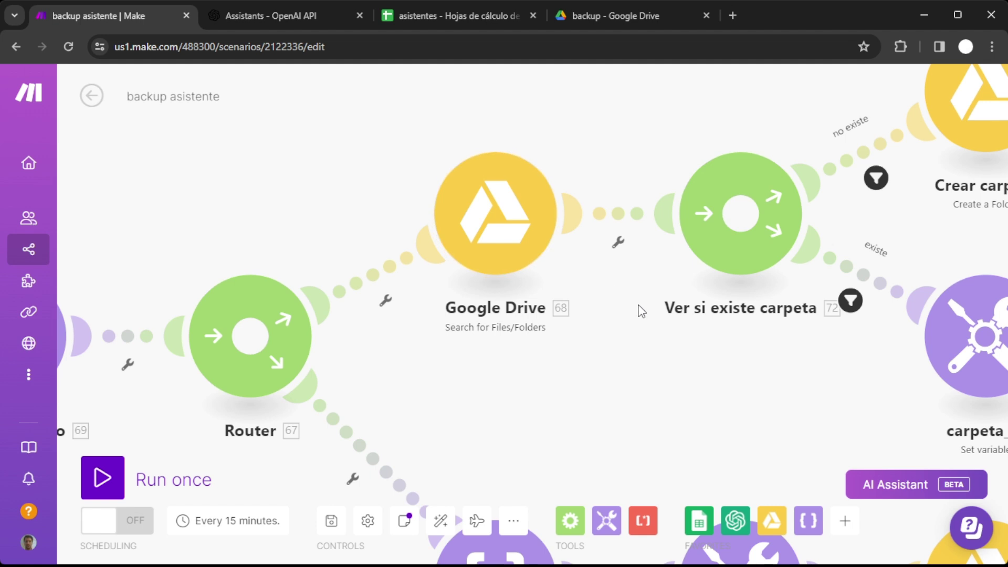
pyautogui.moveTo(842, 391); pyautogui.dragTo(391, 456)
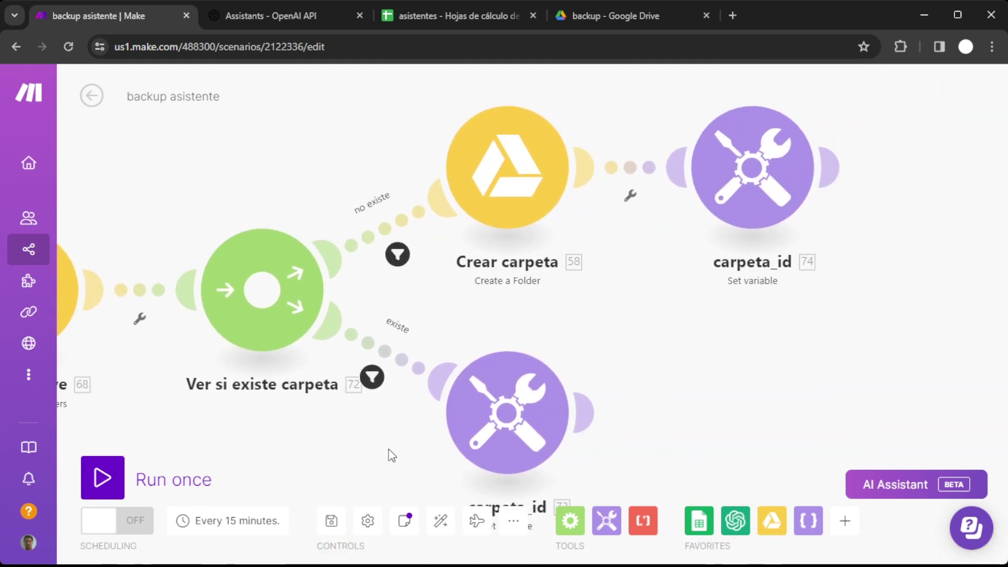
pyautogui.click(786, 186)
pyautogui.click(602, 331)
pyautogui.moveTo(645, 369); pyautogui.dragTo(796, 270)
pyautogui.click(714, 310)
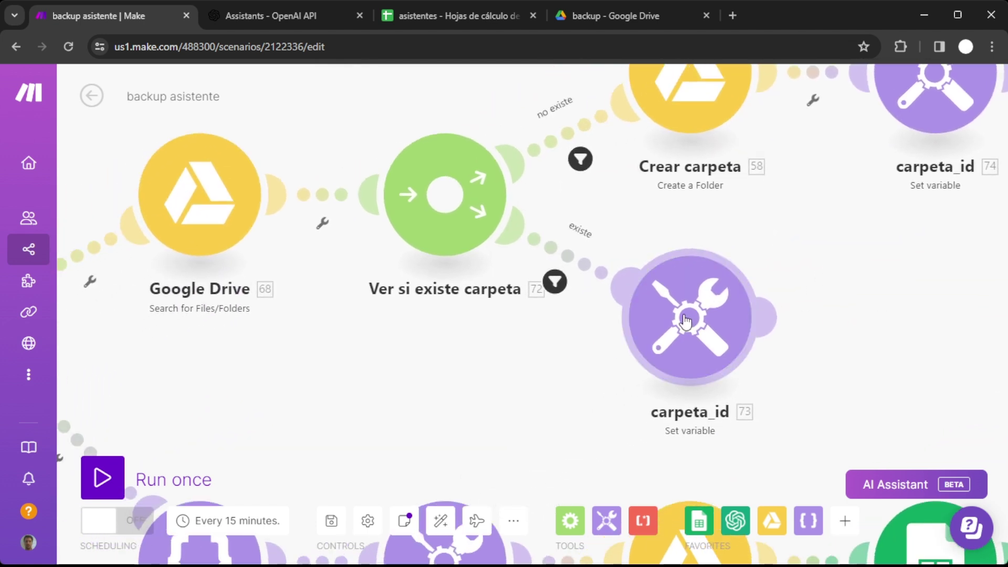
pyautogui.click(538, 440)
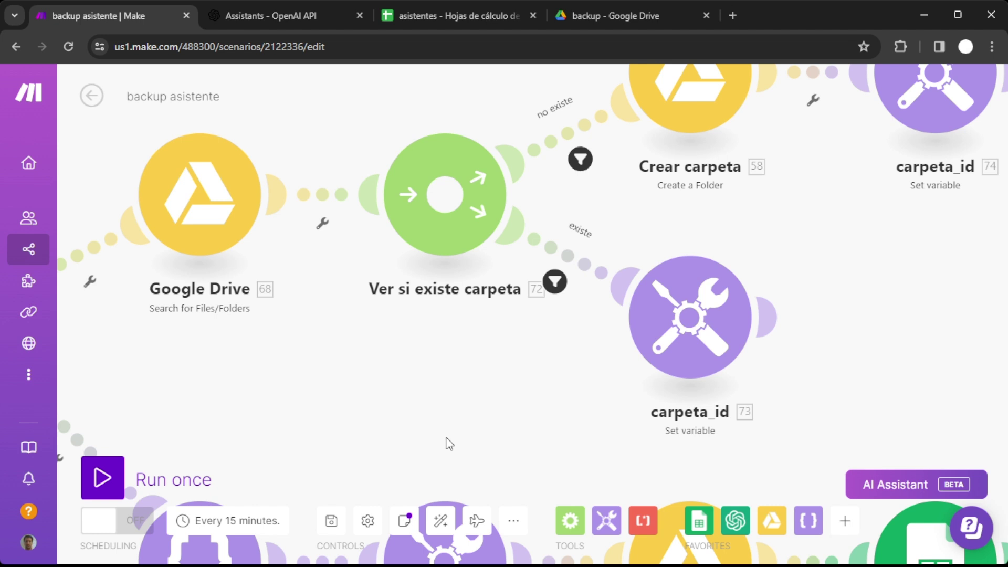
pyautogui.scroll(-5, 450, 441)
pyautogui.hscroll(-5, 449, 441)
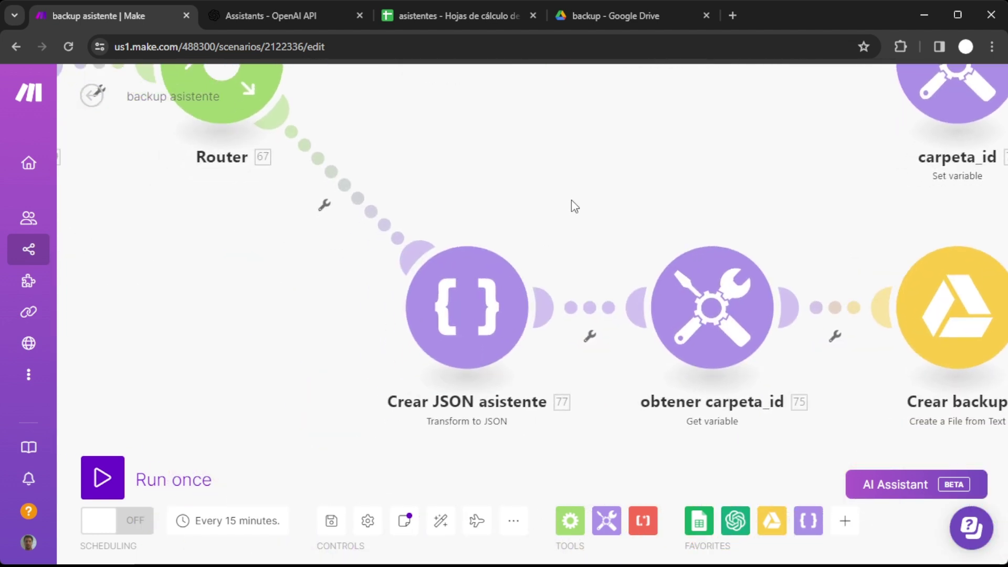
# Review the Crear JSON asistente and obtener carpeta_id settings, then open Crear backup's settings.
pyautogui.click(461, 323)
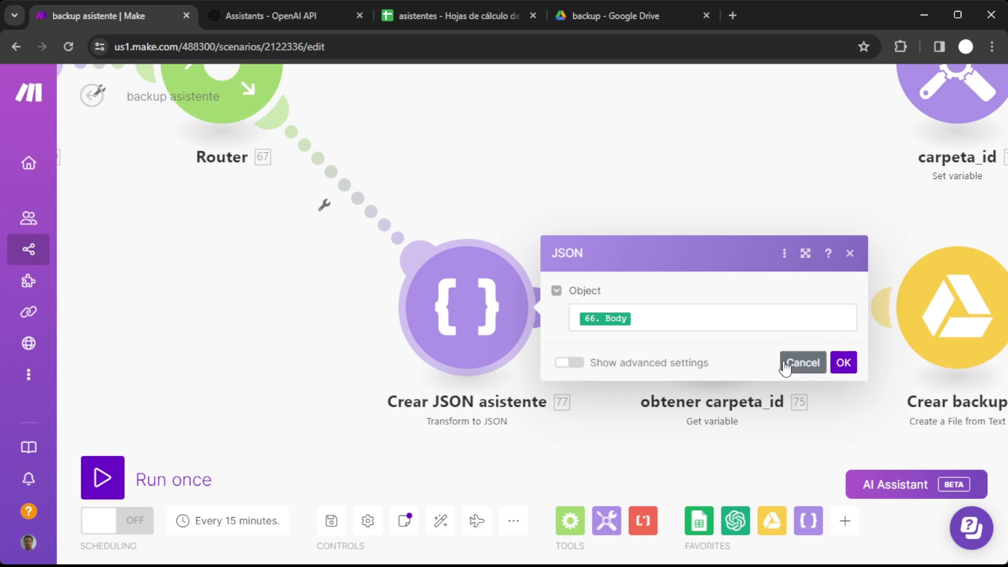
pyautogui.click(803, 364)
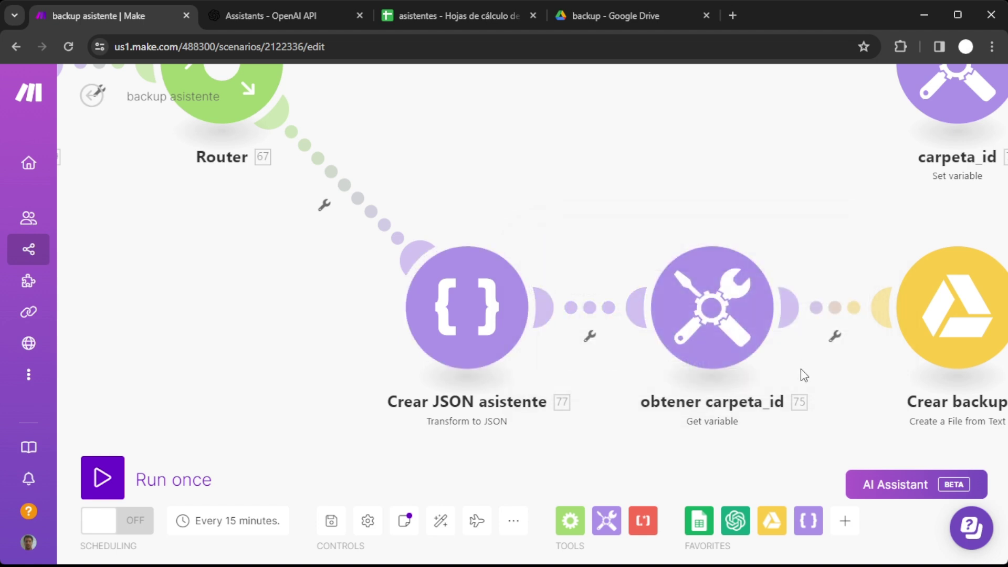
pyautogui.click(727, 314)
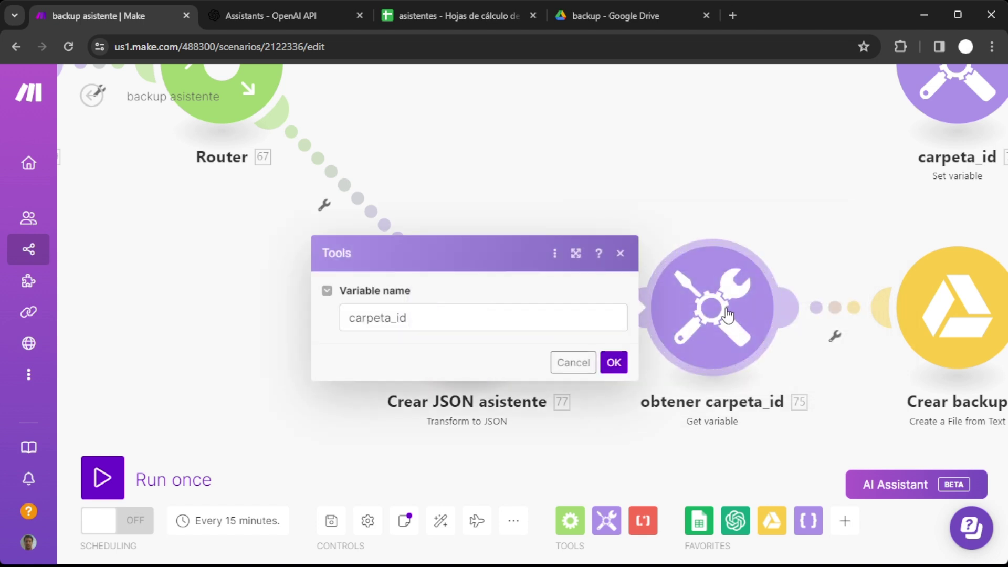
pyautogui.click(572, 364)
pyautogui.moveTo(852, 451); pyautogui.dragTo(359, 378)
pyautogui.click(450, 253)
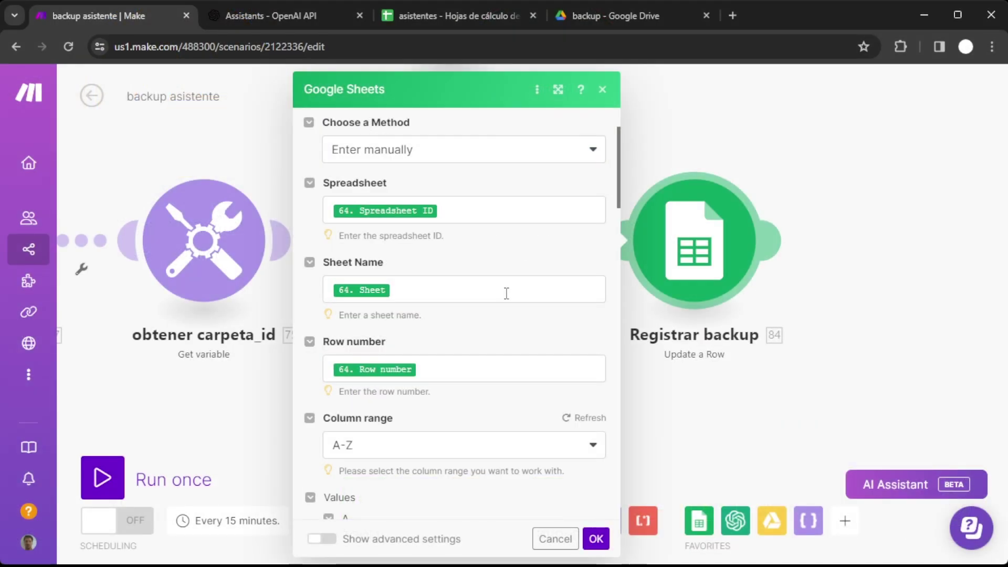
# Set sql expert's estado in C8 to prod, then run the backup scenario once.
pyautogui.scroll(-1, 507, 293)
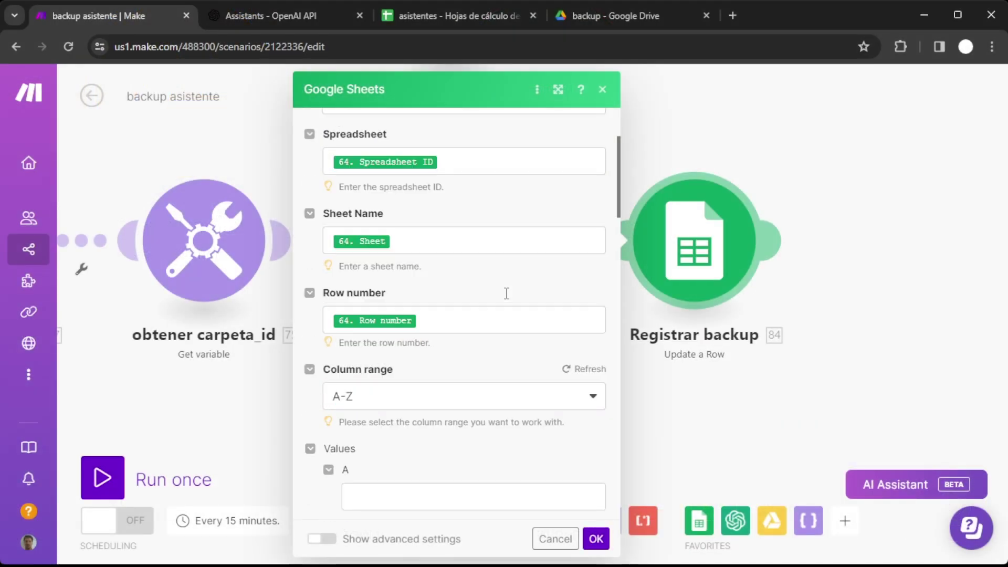
pyautogui.scroll(-8, 507, 293)
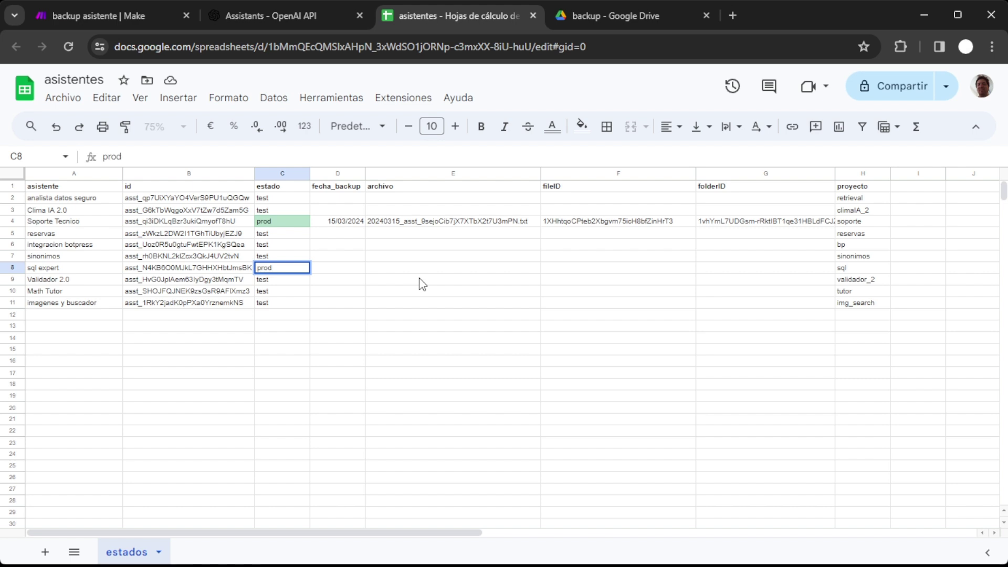
pyautogui.press('Return')
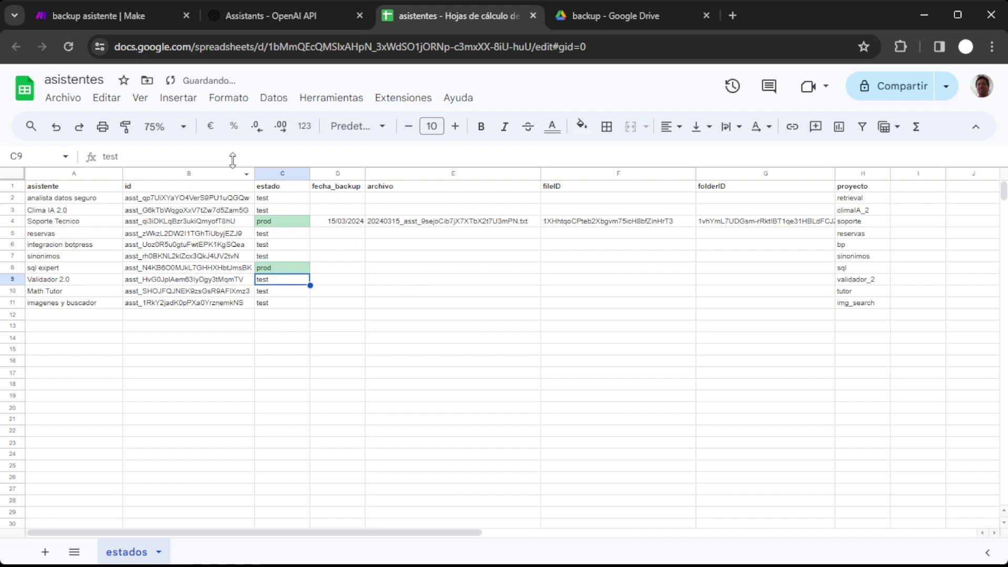
pyautogui.click(128, 13)
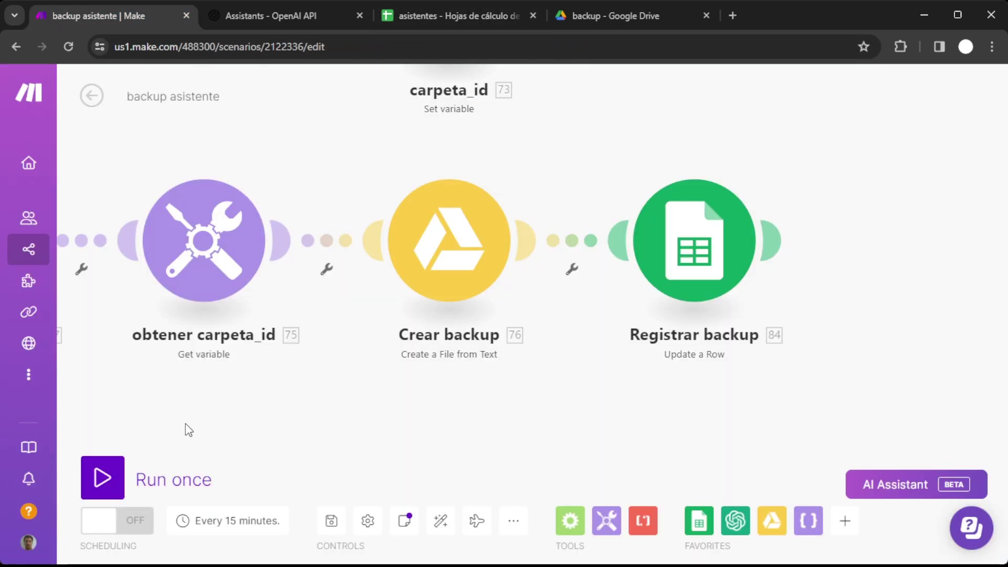
pyautogui.click(112, 490)
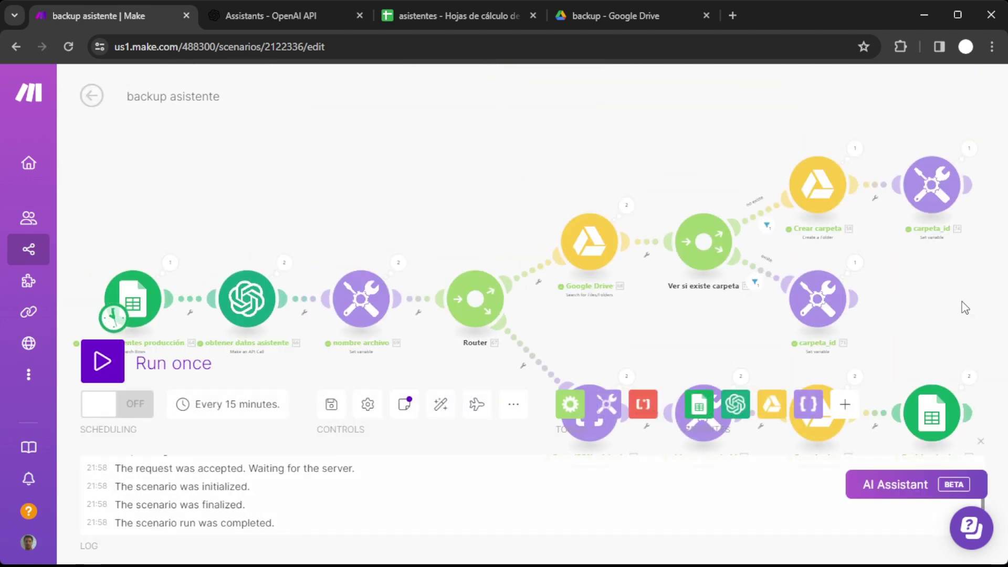
# Pan the backup scenario to inspect the folder-creation branch results.
pyautogui.scroll(5, 753, 312)
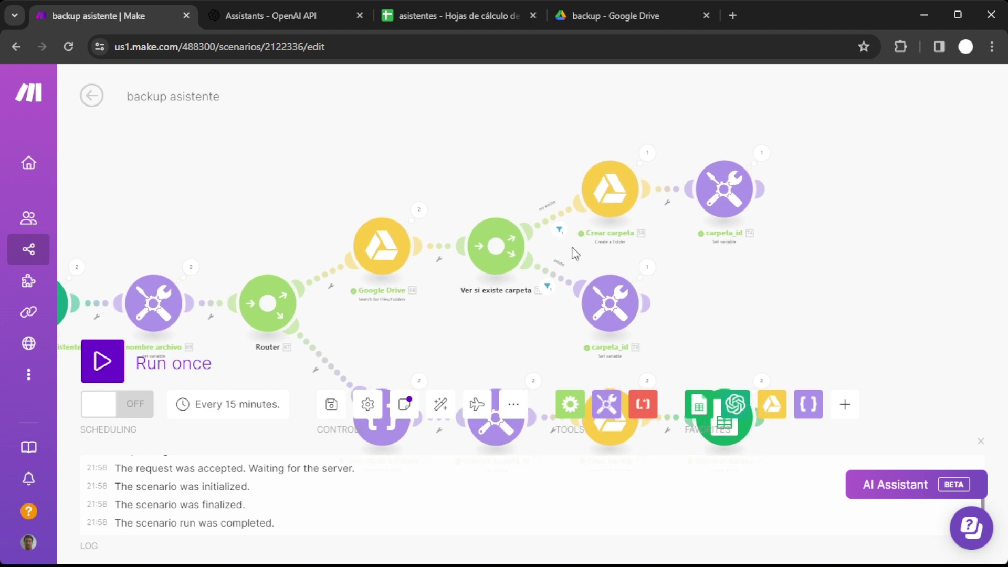
pyautogui.moveTo(869, 269); pyautogui.dragTo(808, 311)
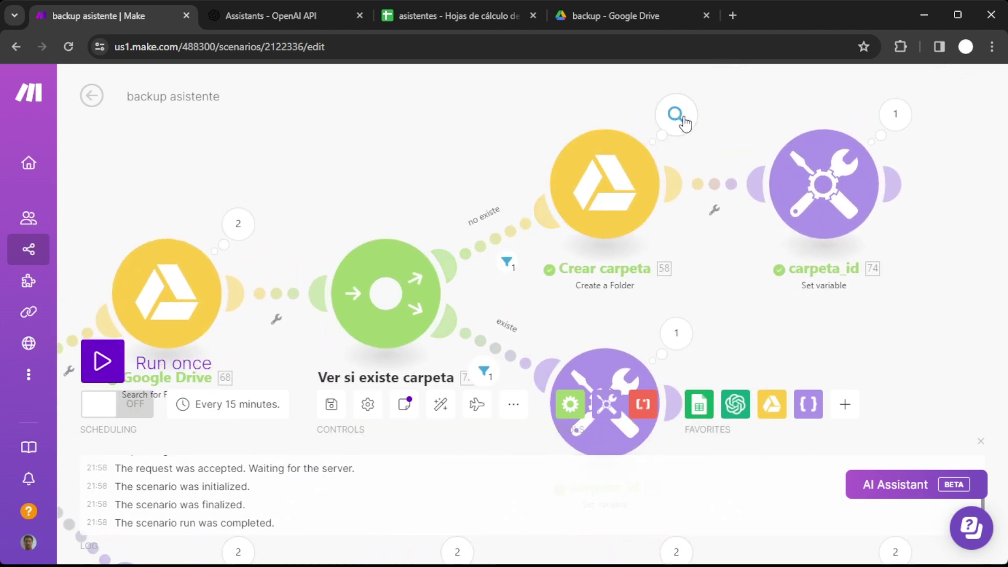
pyautogui.moveTo(836, 335); pyautogui.dragTo(907, 245)
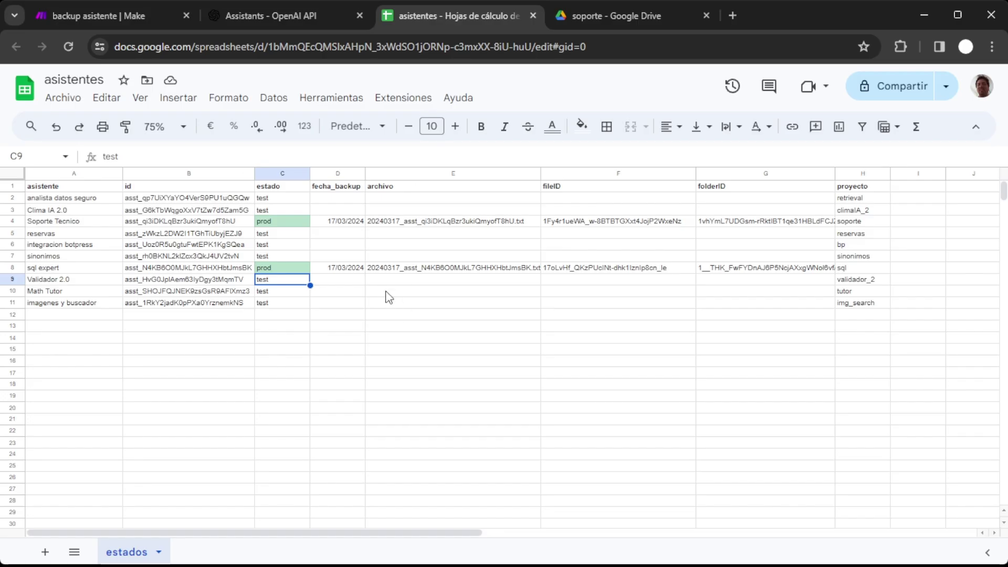
# Highlight the logged backups: Soporte Tecnico in D3:G4 and sql expert in D8:G8.
pyautogui.moveTo(350, 221); pyautogui.dragTo(717, 227)
pyautogui.moveTo(337, 270); pyautogui.dragTo(756, 274)
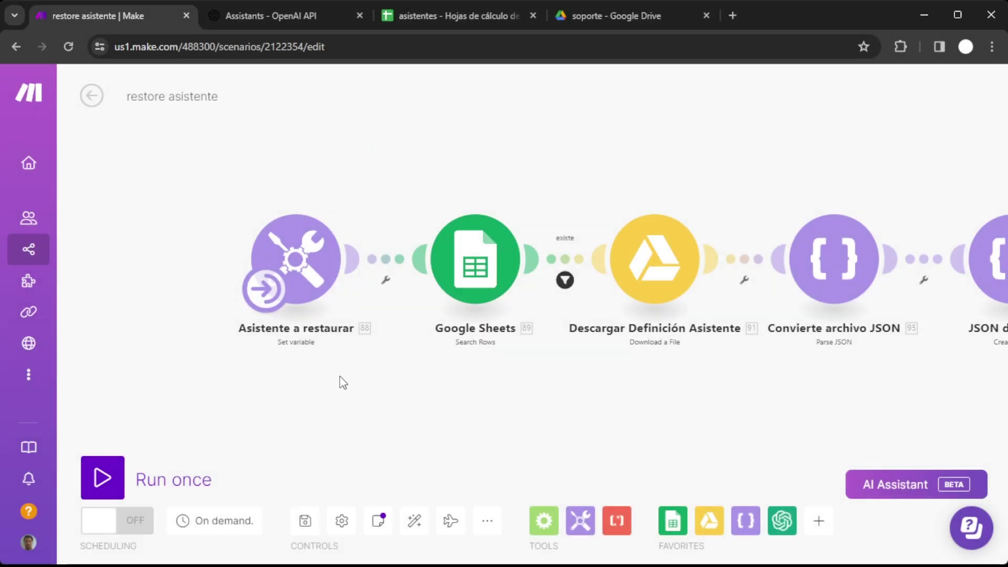
pyautogui.click(265, 289)
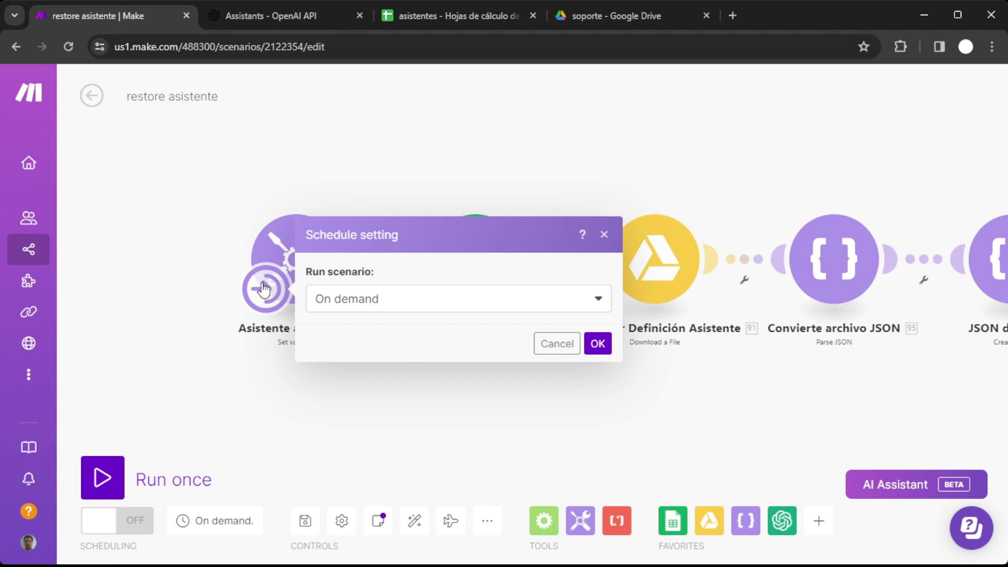
pyautogui.click(386, 422)
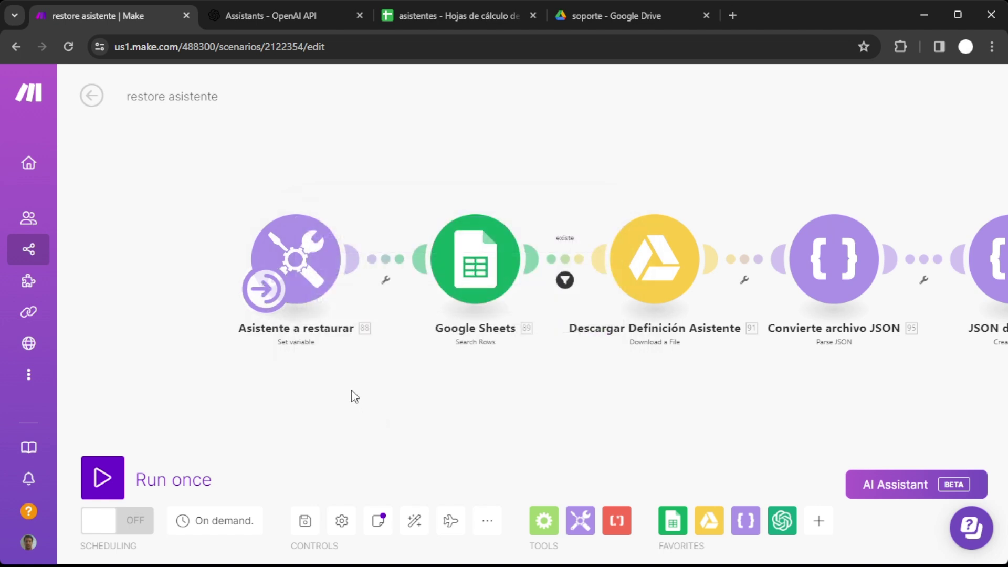
pyautogui.click(321, 272)
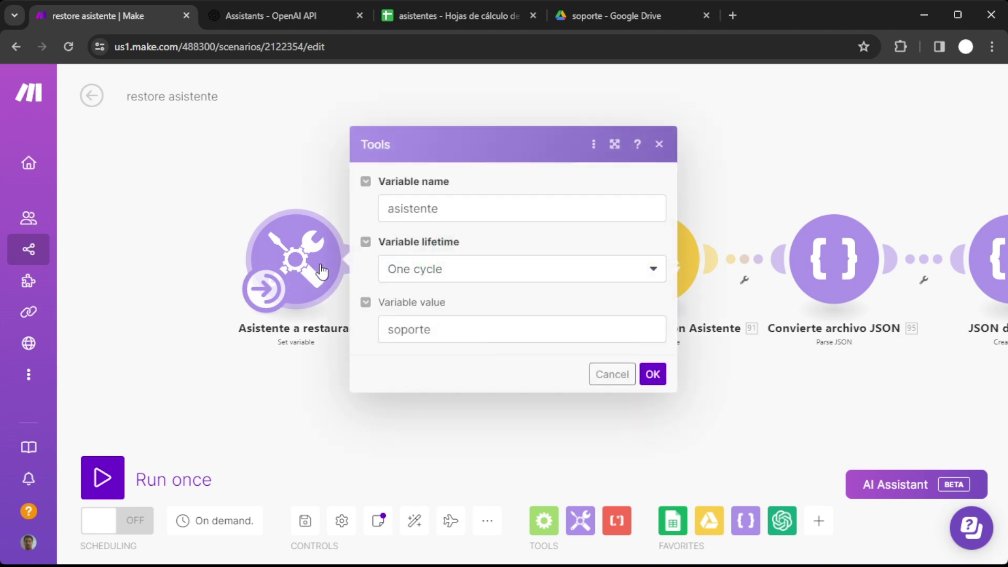
pyautogui.click(609, 375)
pyautogui.click(475, 260)
pyautogui.scroll(-4, 599, 319)
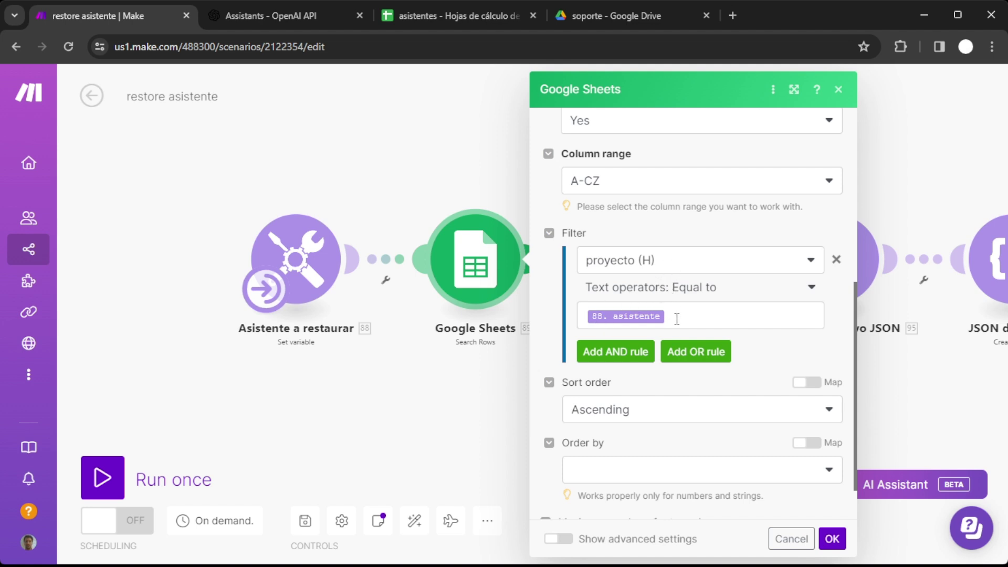
pyautogui.click(790, 538)
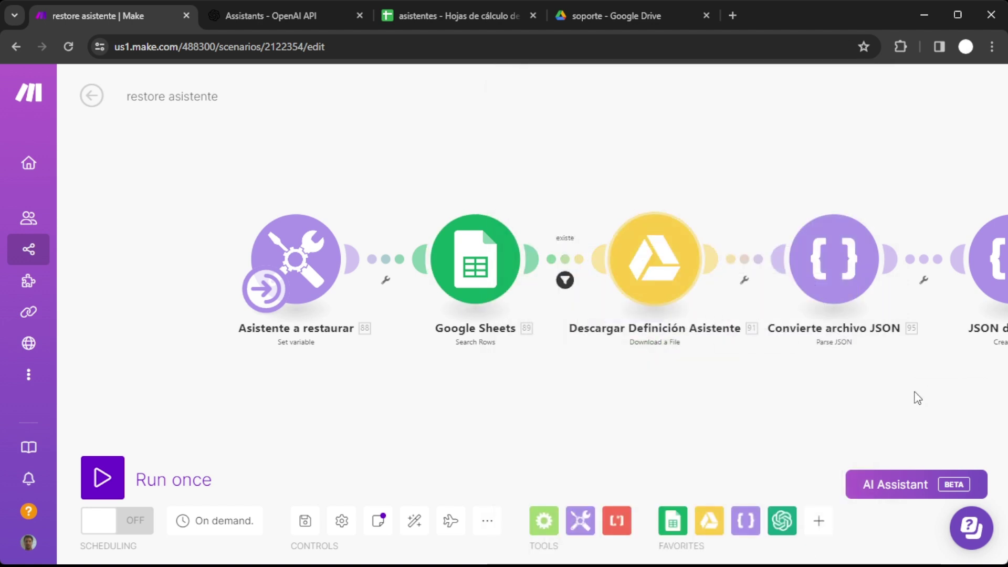
pyautogui.moveTo(915, 398); pyautogui.dragTo(545, 385)
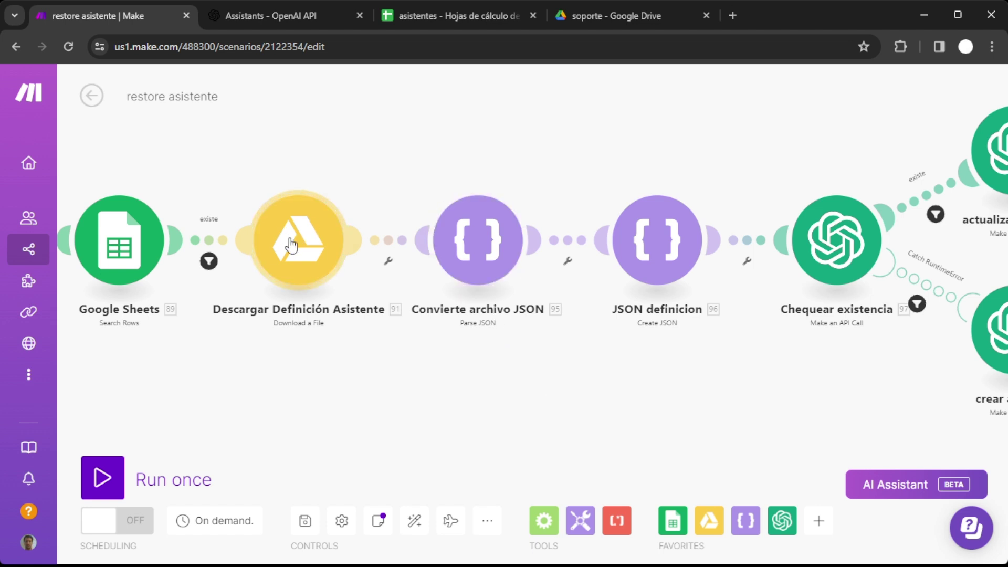
pyautogui.click(480, 246)
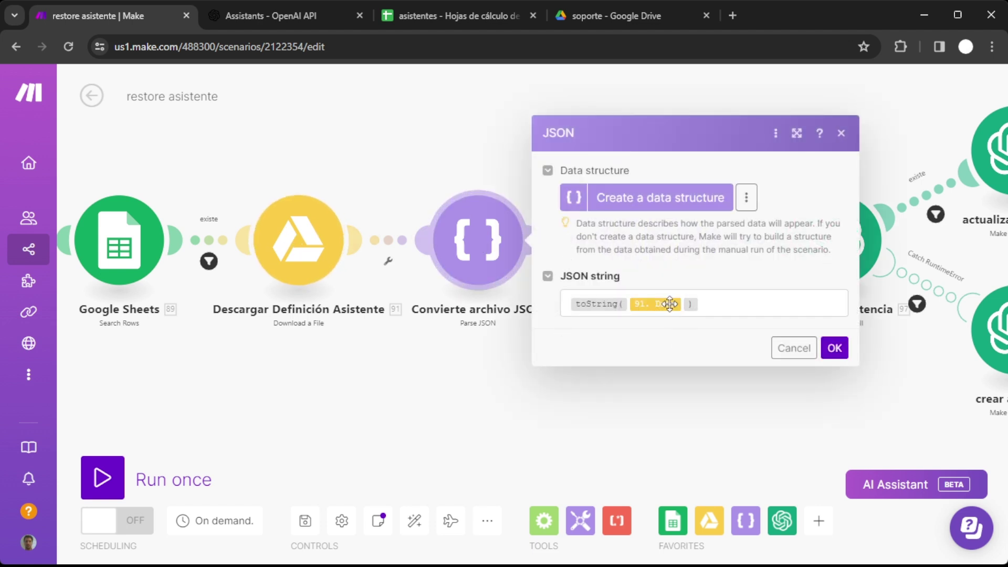
pyautogui.moveTo(672, 305)
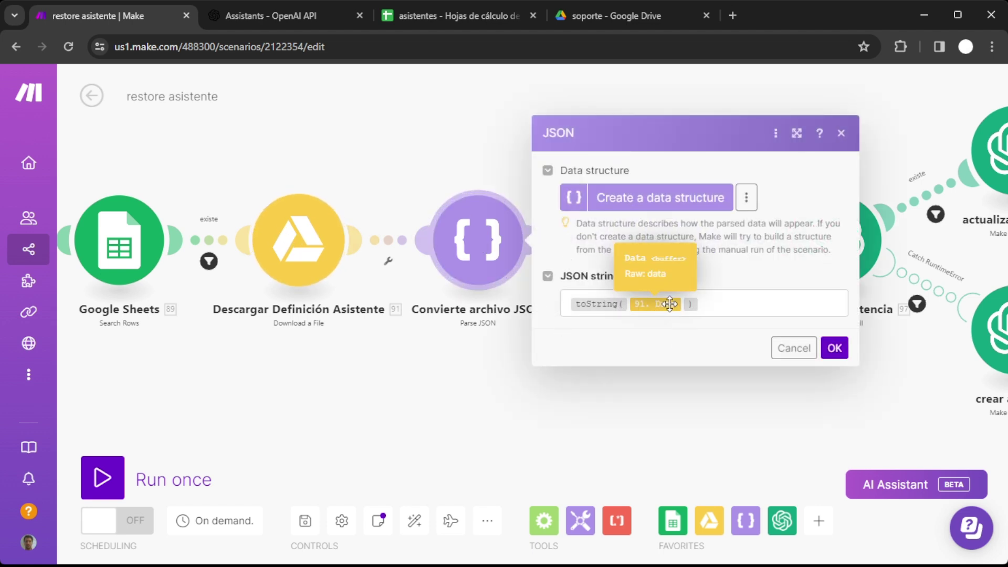
pyautogui.click(793, 348)
pyautogui.moveTo(761, 367); pyautogui.dragTo(562, 344)
pyautogui.click(487, 238)
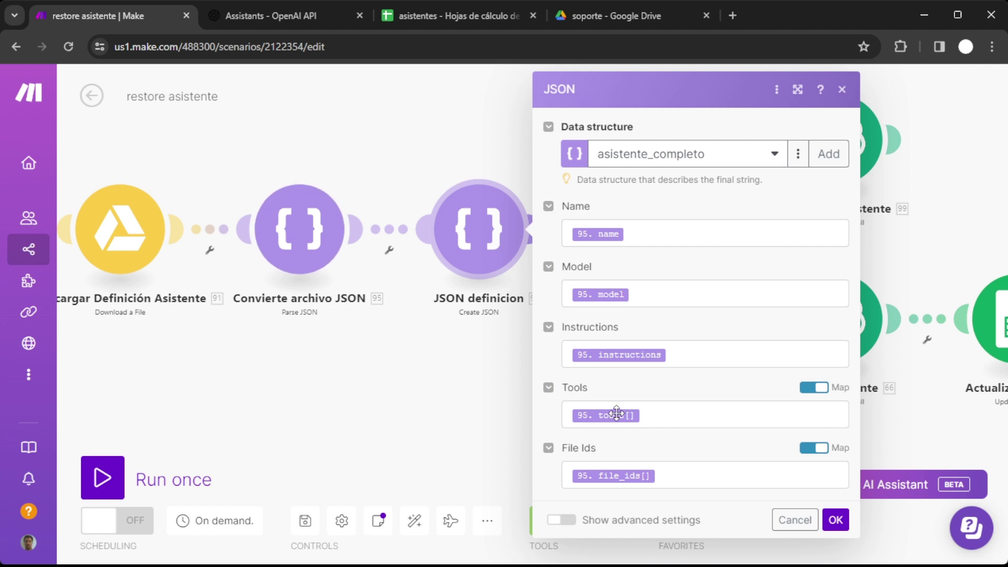
# Review the Chequear existencia and actualizar asistente API calls and the Catch RuntimeError filter, unchanged.
pyautogui.click(794, 520)
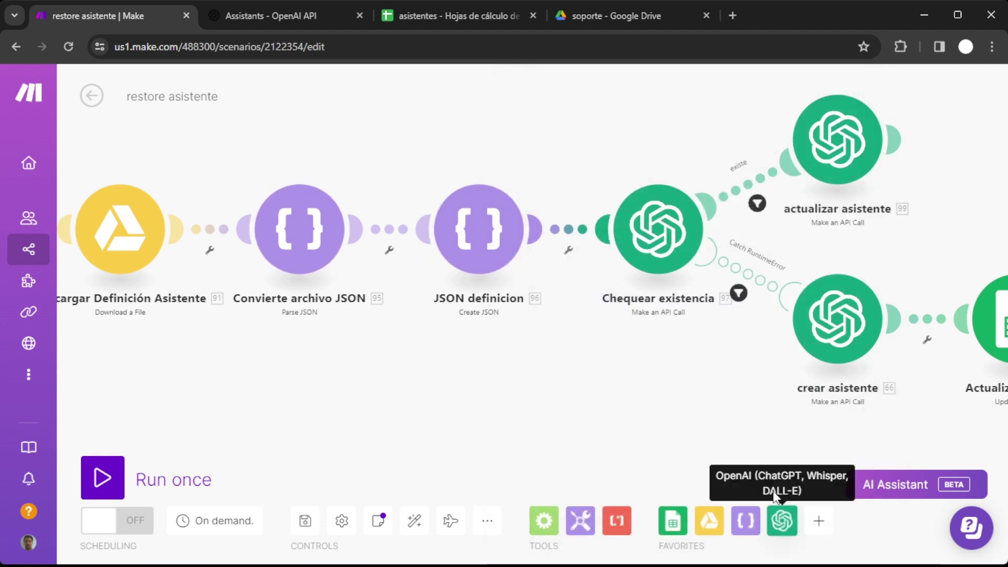
pyautogui.moveTo(706, 462); pyautogui.dragTo(546, 432)
pyautogui.click(461, 241)
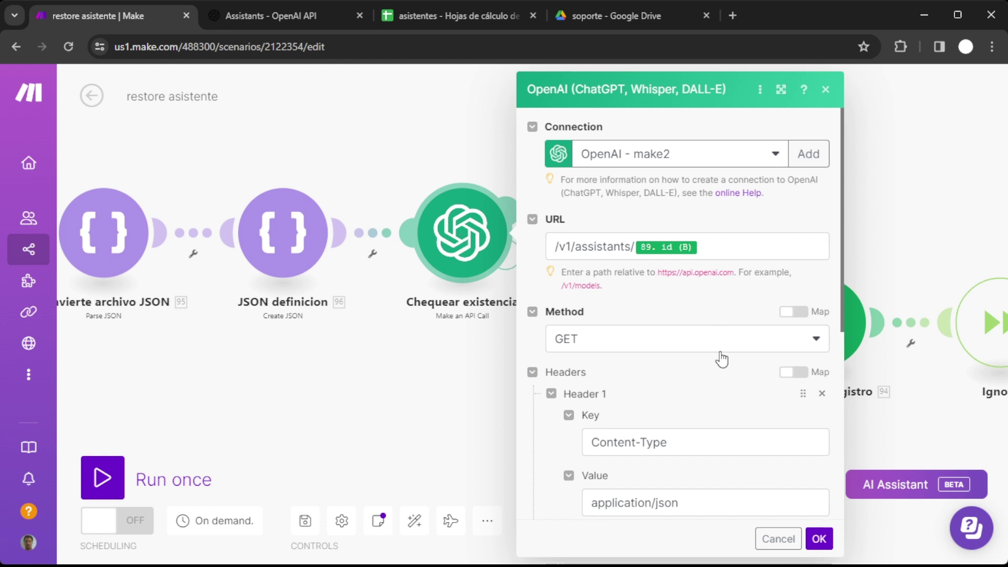
pyautogui.click(759, 539)
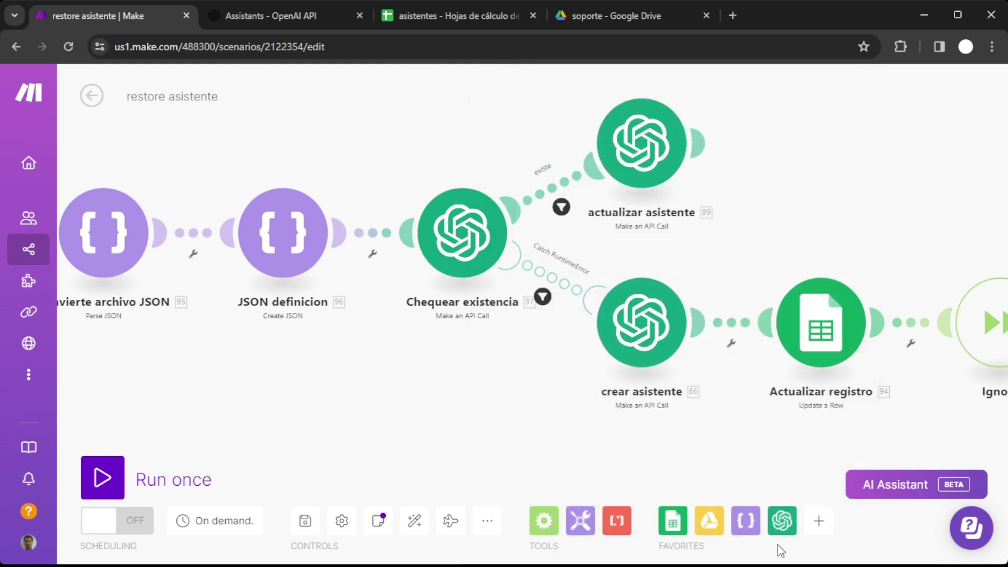
pyautogui.click(639, 147)
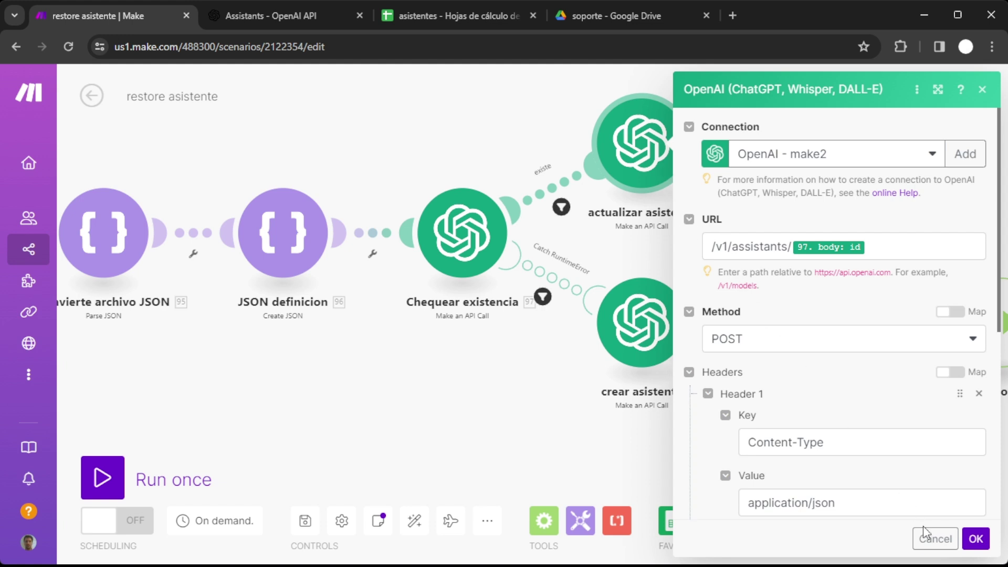
pyautogui.scroll(-6, 900, 481)
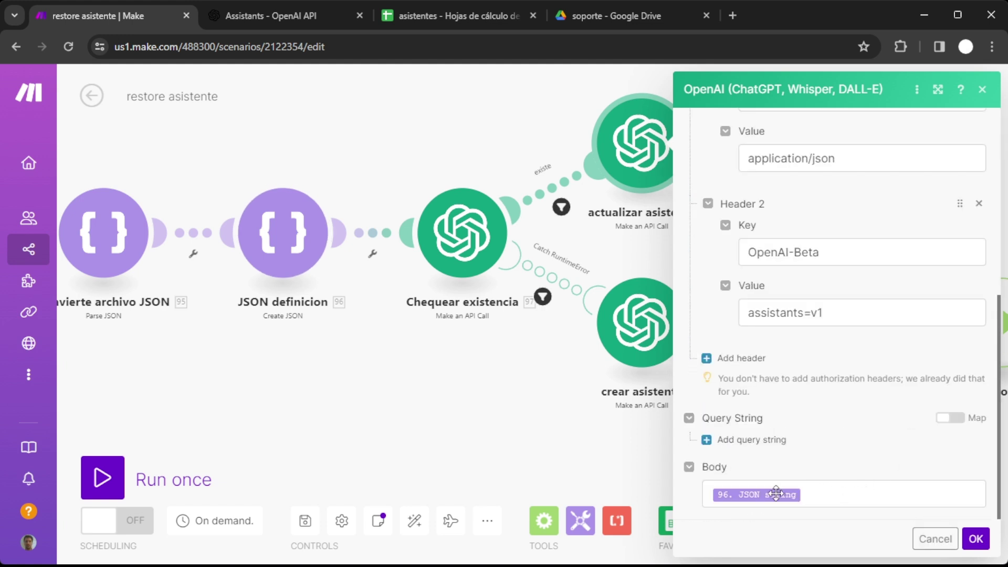
pyautogui.click(935, 541)
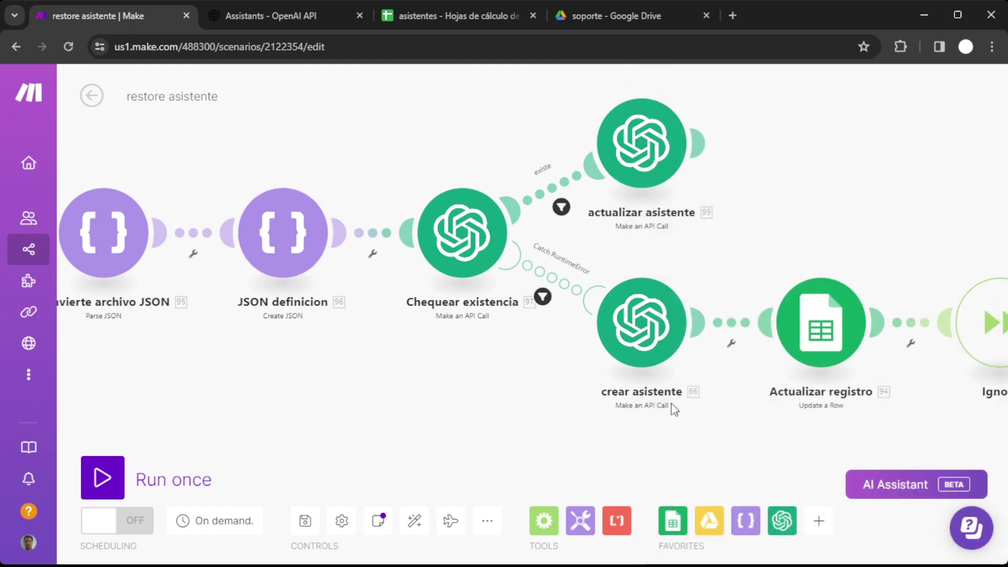
pyautogui.click(546, 282)
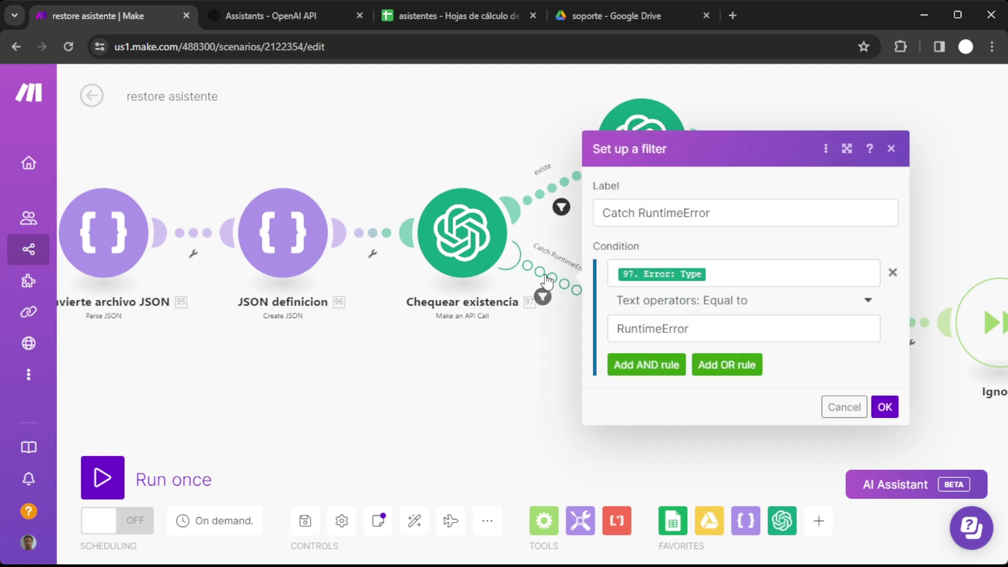
pyautogui.click(853, 408)
# Review the crear asistente API call and Actualizar registro row update without changes.
pyautogui.click(644, 326)
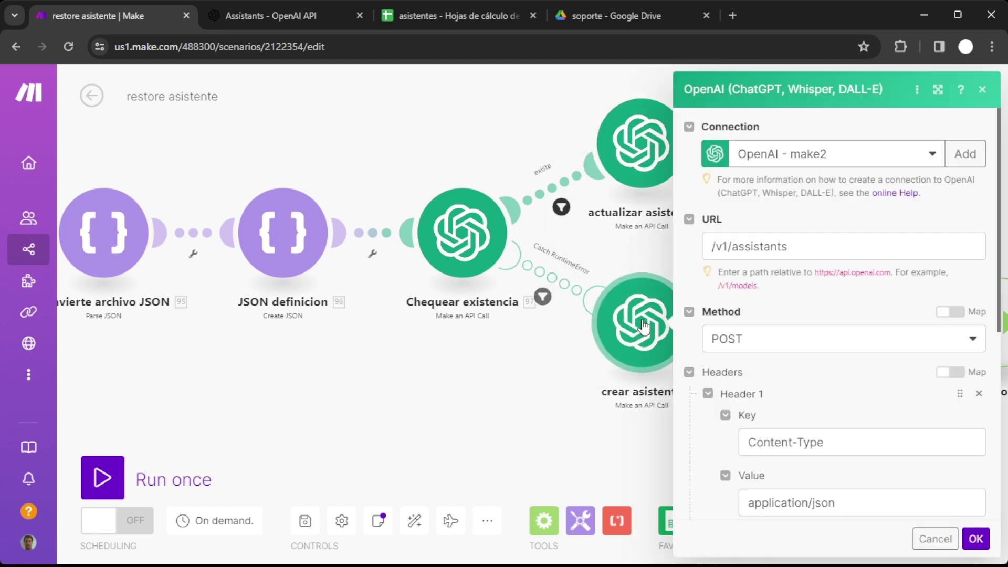
pyautogui.scroll(-6, 754, 302)
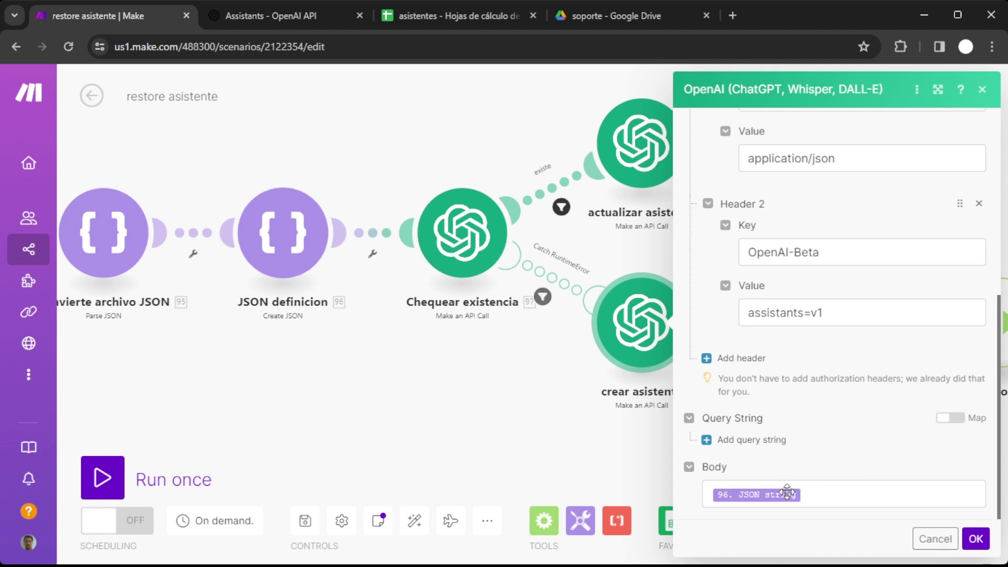
pyautogui.click(936, 540)
pyautogui.moveTo(817, 446); pyautogui.dragTo(608, 403)
pyautogui.click(604, 320)
pyautogui.scroll(-5, 694, 296)
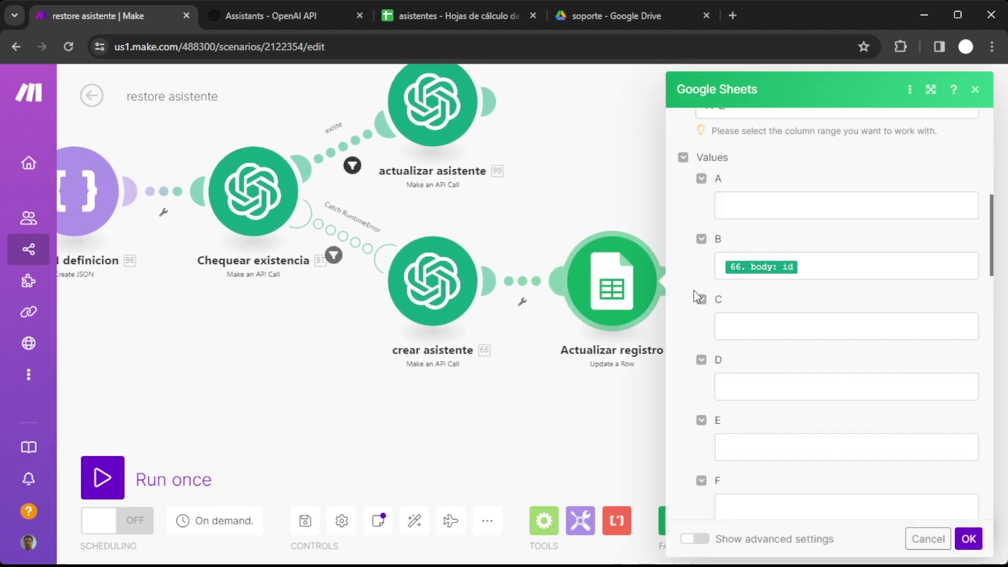
pyautogui.click(927, 538)
pyautogui.moveTo(850, 378); pyautogui.dragTo(811, 371)
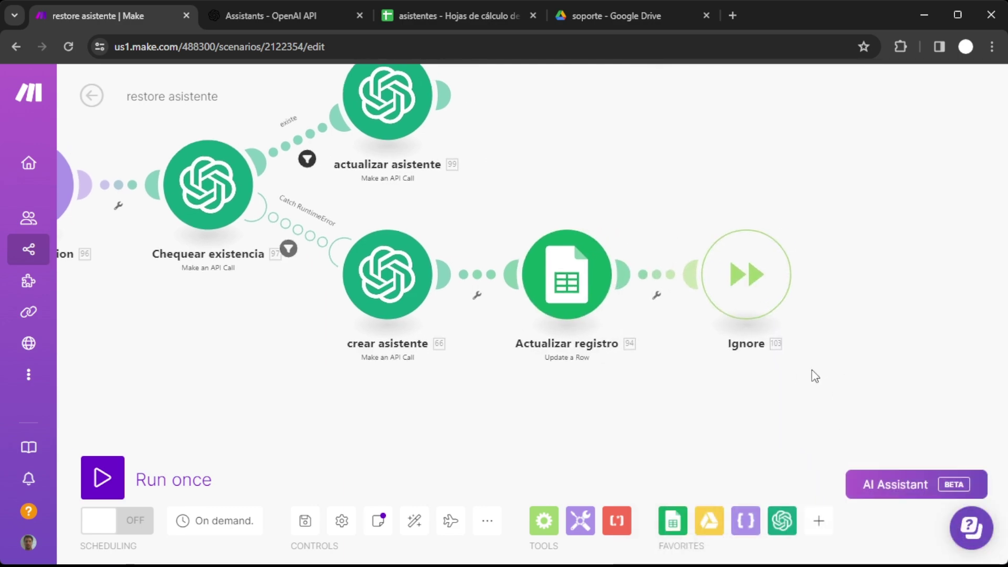
pyautogui.moveTo(158, 375); pyautogui.dragTo(583, 390)
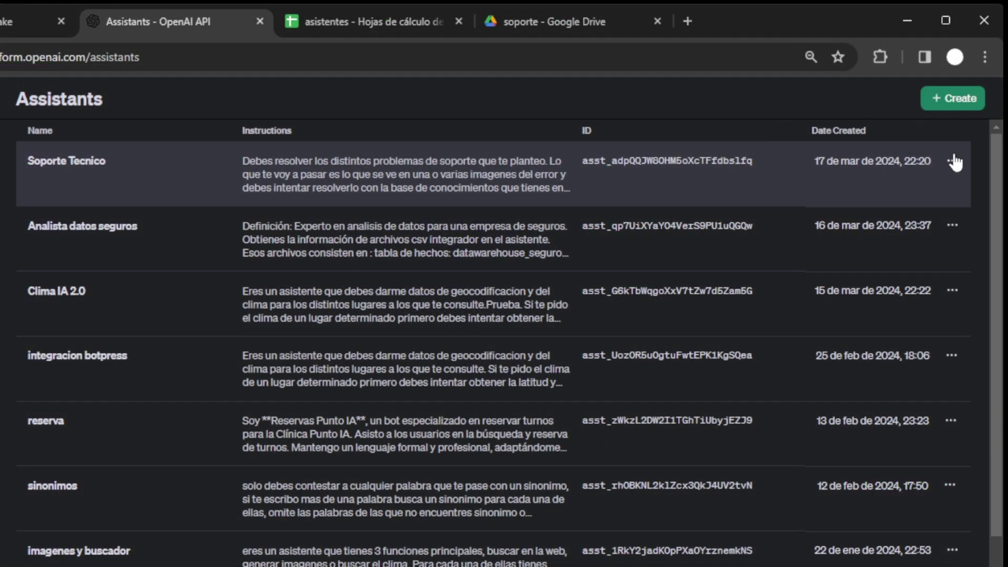
# Delete the Soporte Tecnico assistant from the OpenAI Assistants list.
pyautogui.click(952, 161)
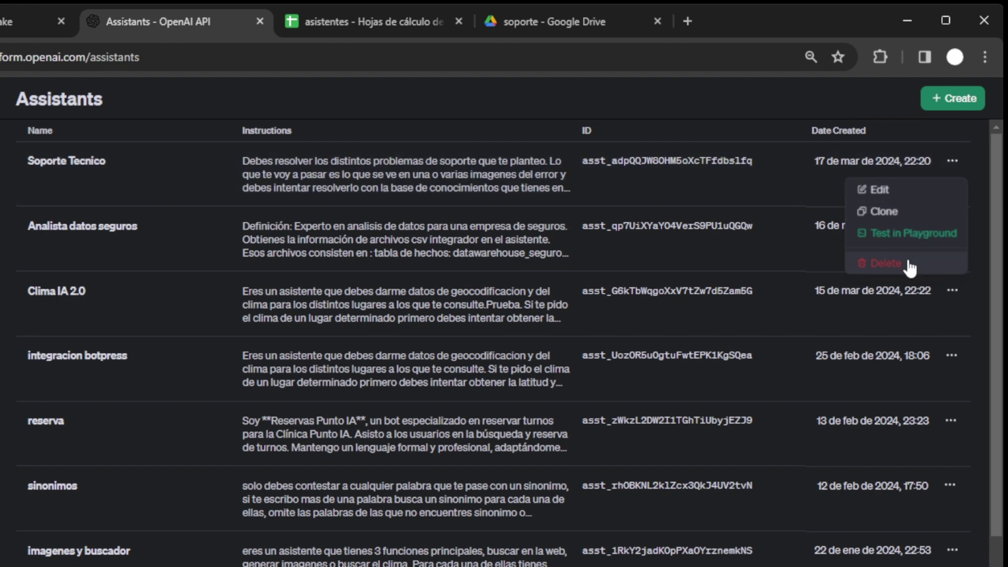
pyautogui.click(909, 264)
pyautogui.click(579, 412)
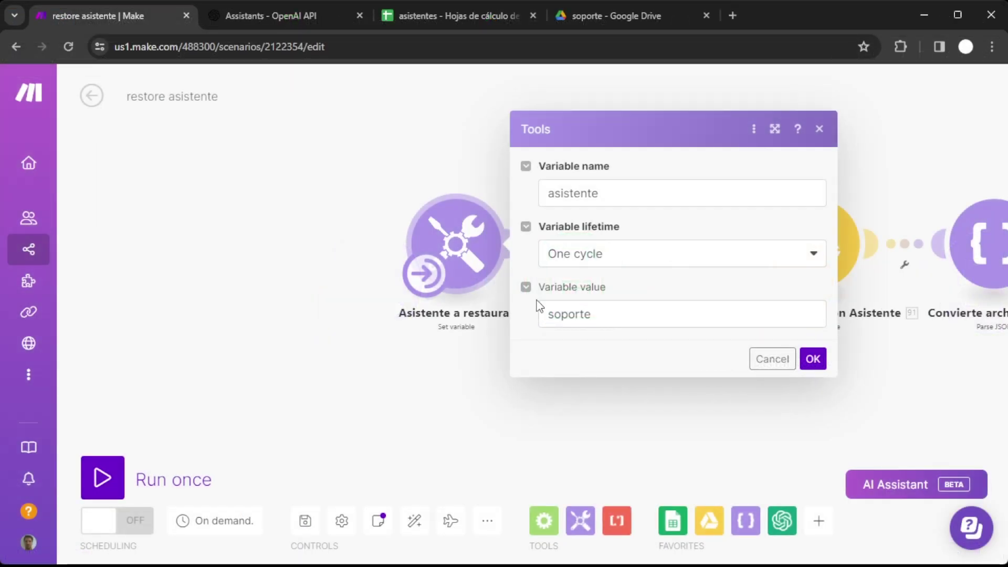
# Confirm the asistente variable is 'soporte', then run the restore scenario once.
pyautogui.click(607, 315)
pyautogui.doubleClick(609, 320)
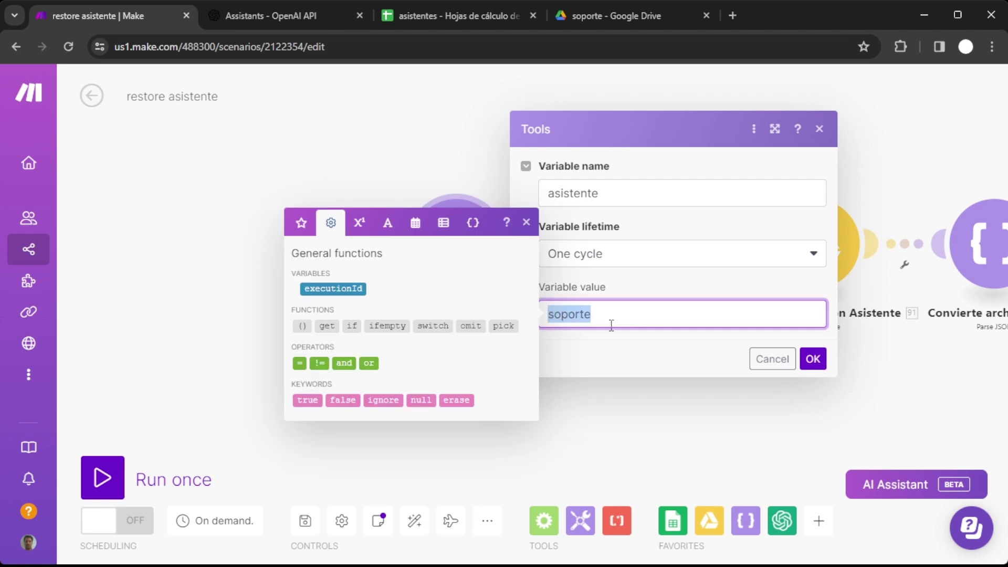
pyautogui.click(771, 359)
pyautogui.click(104, 475)
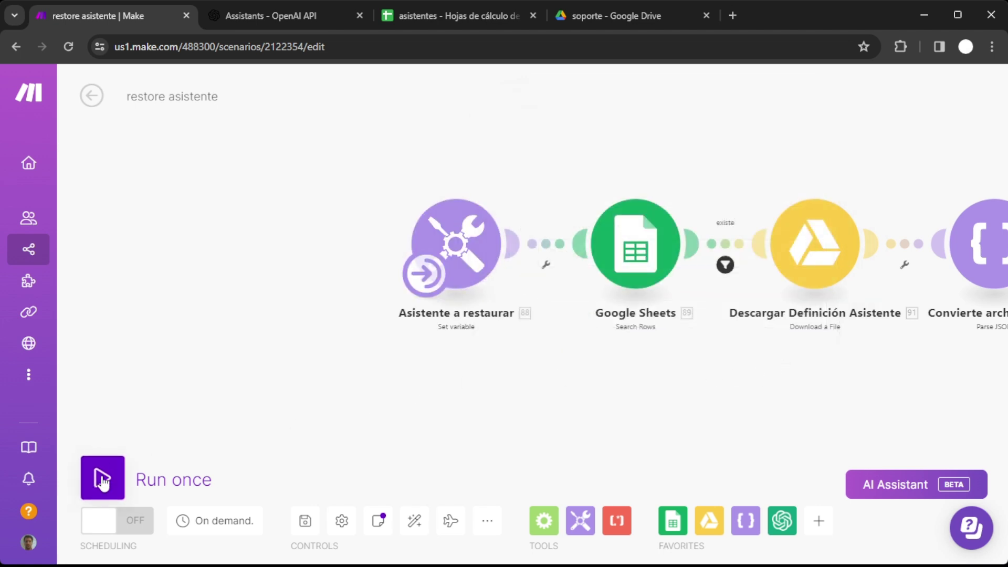
pyautogui.scroll(3, 891, 305)
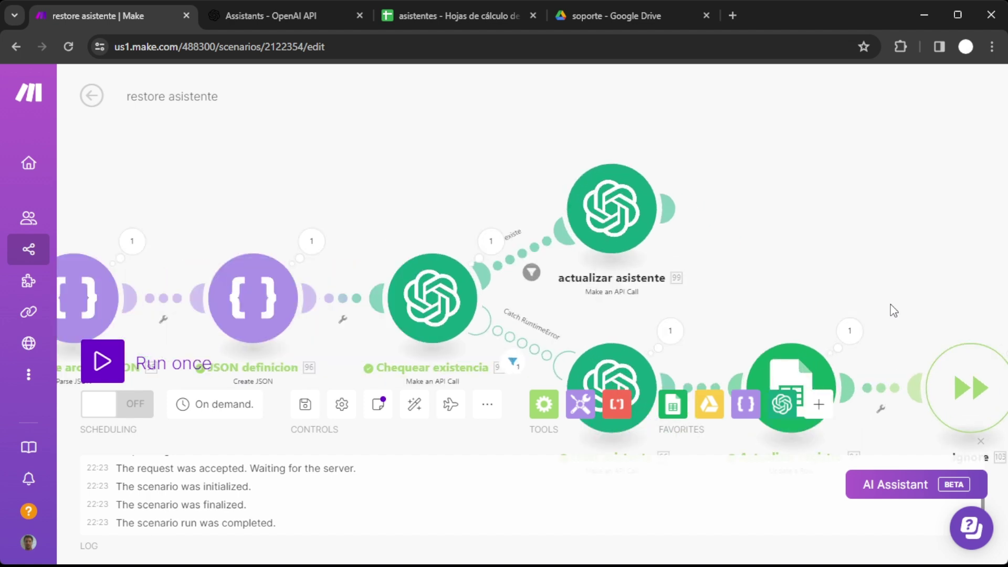
pyautogui.moveTo(866, 279); pyautogui.dragTo(839, 240)
# Verify Soporte Tecnico is back in OpenAI and its new id appears in asistentes row 4.
pyautogui.click(270, 16)
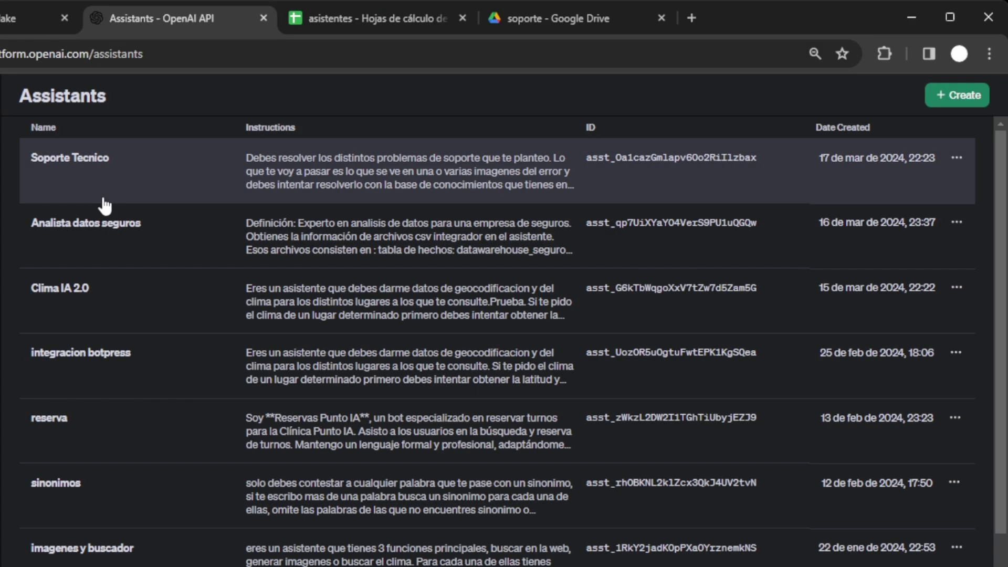
pyautogui.click(376, 18)
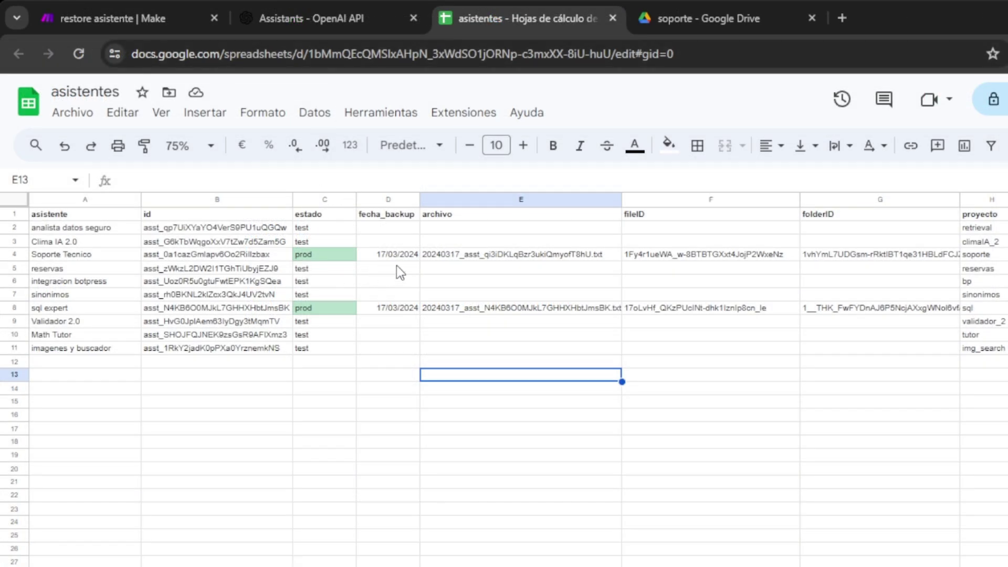
pyautogui.click(270, 254)
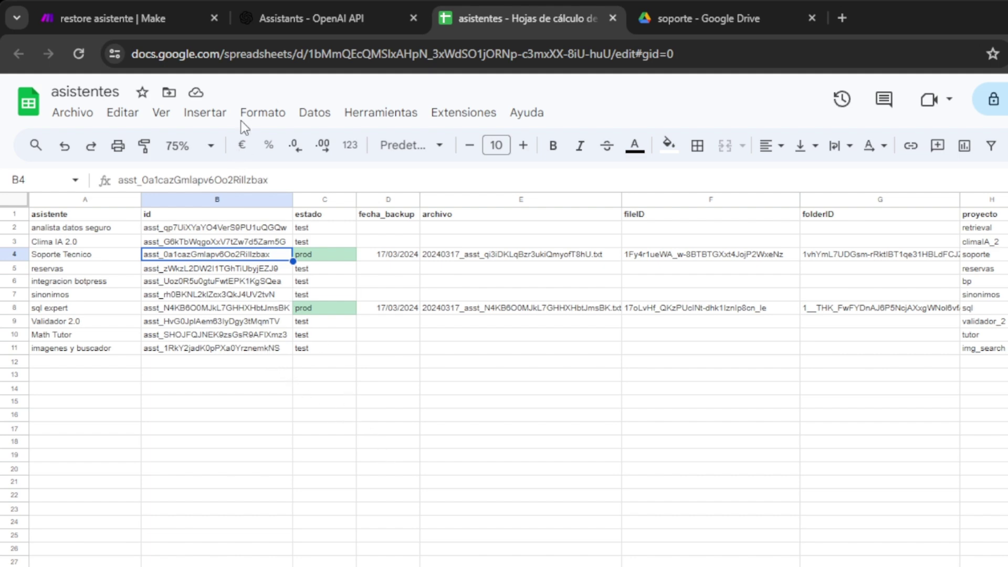
pyautogui.click(173, 21)
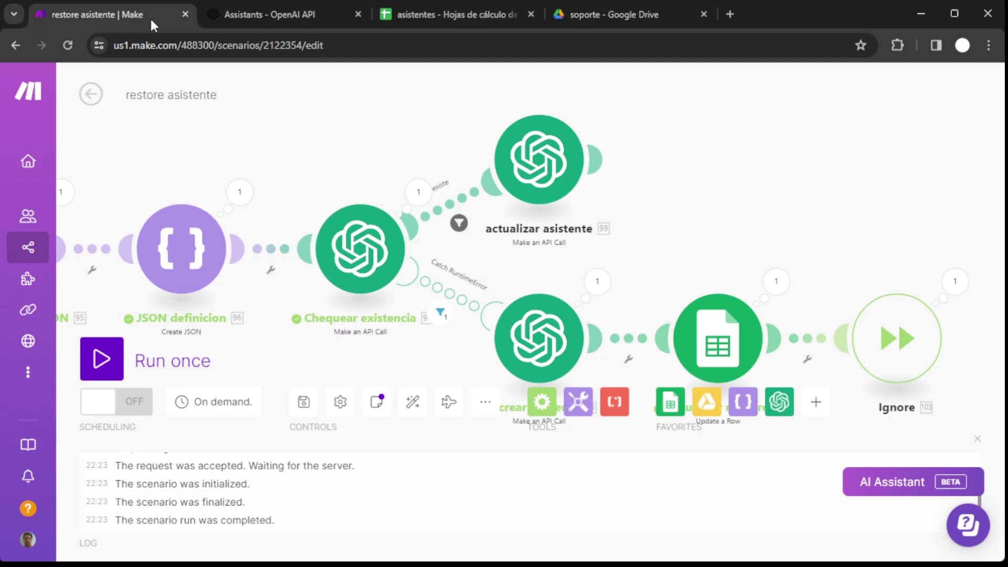